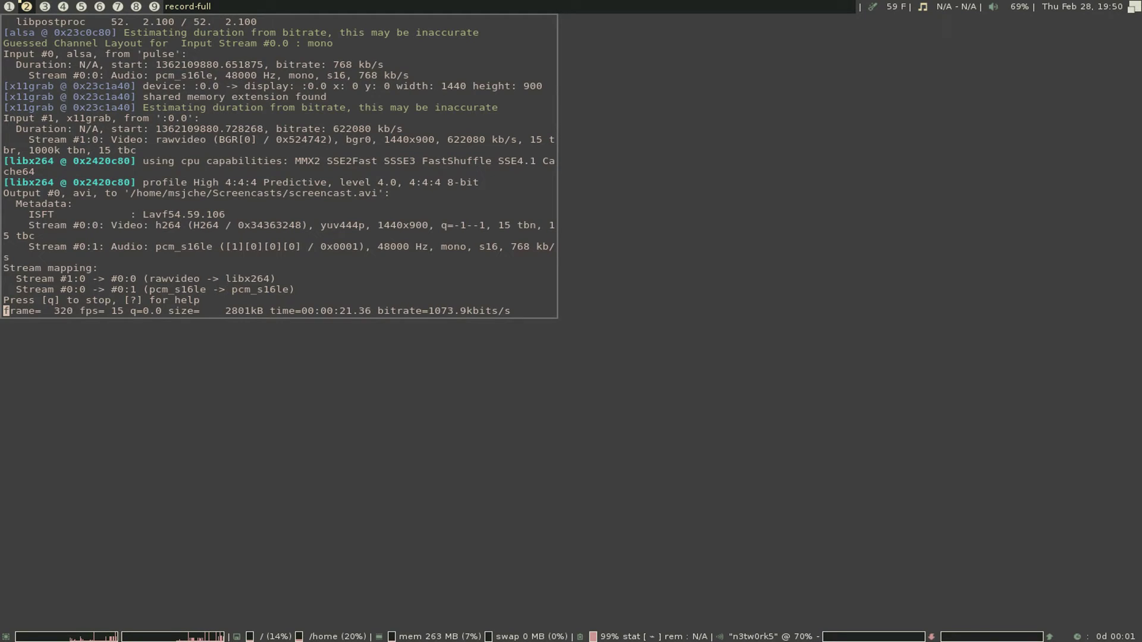
- Open .config/awesome/rc.lua in vim from a new terminal on tag 3
key(super+3)
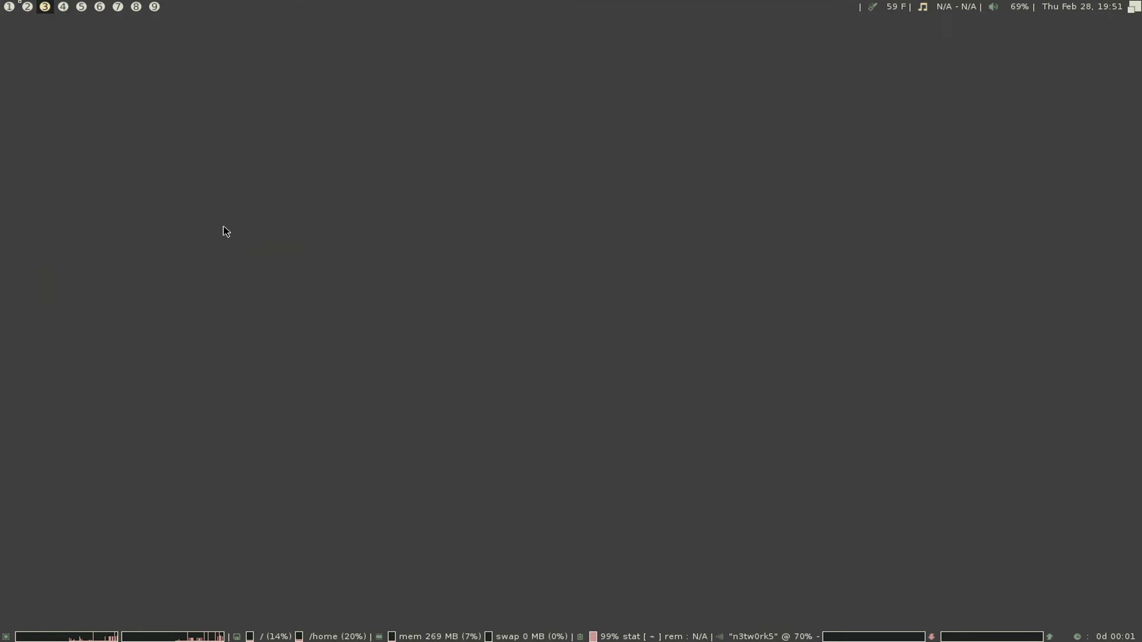
key(super+shift+Return)
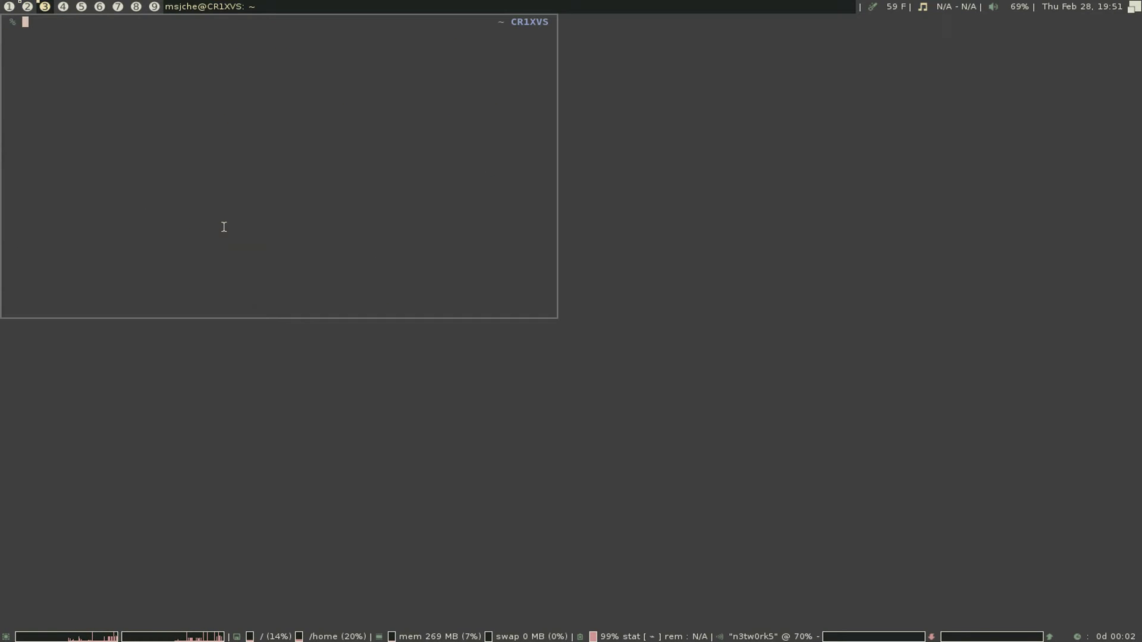
text(vim .config/ew)
key(BackSpace)
key(BackSpace)
text(awesome/rc.lua)
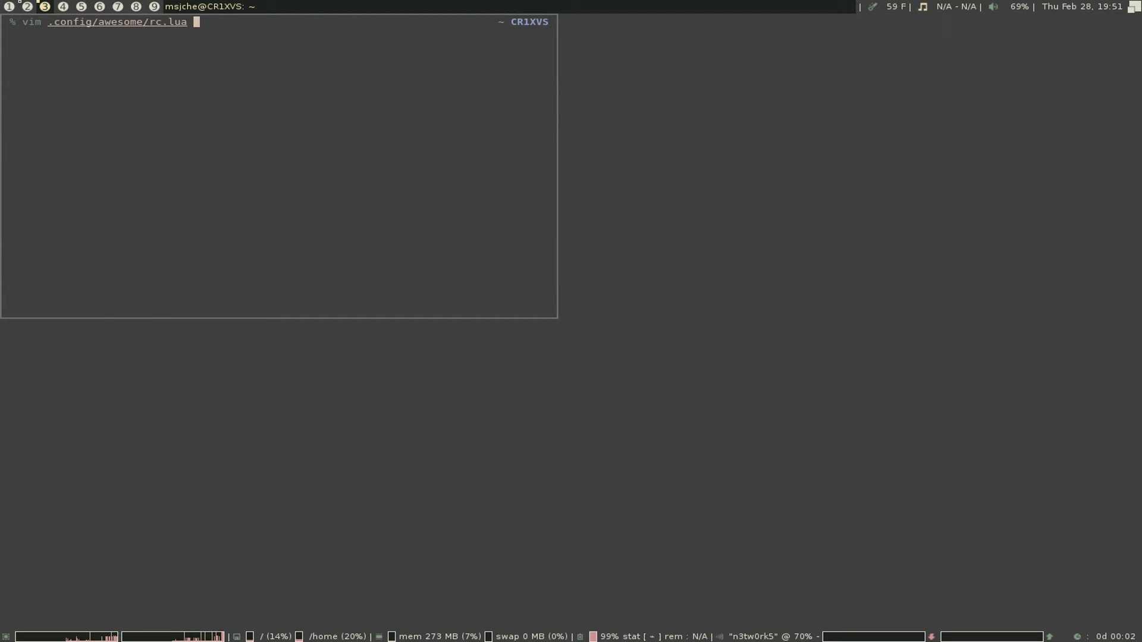
key(Return)
- Change the theme folder in the active beautiful.init line from zenburn to dunzor
key(ctrl+f)
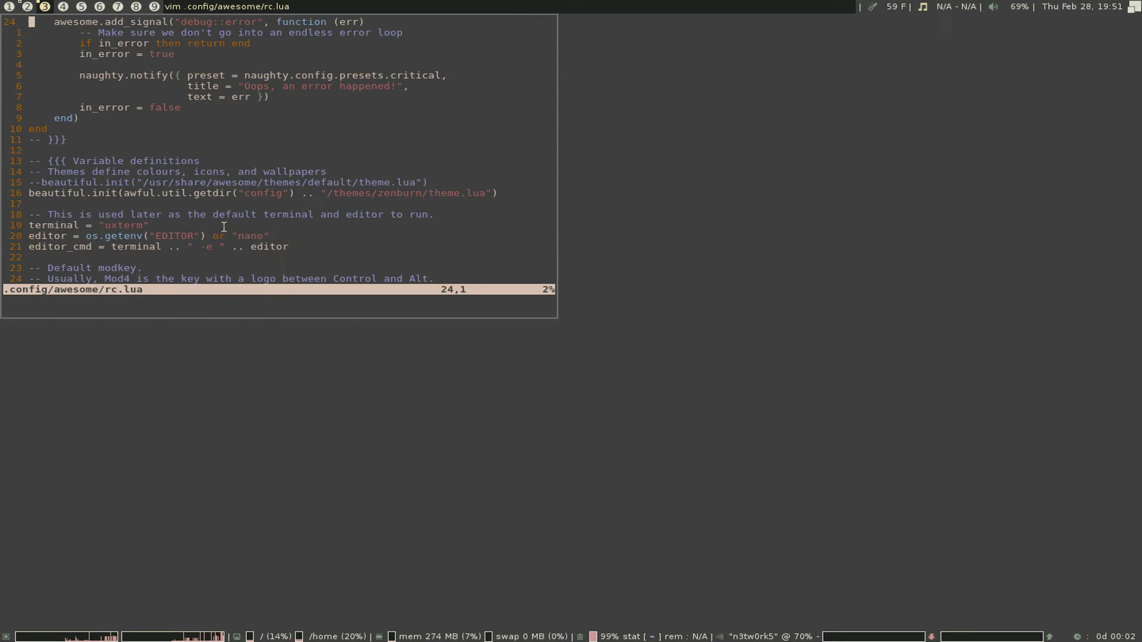
key(j)
key(j)
key(j)
key(j)
key(j)
key(j)
key(j)
key(j)
key(j)
key(j)
key(j)
key(j)
key(j)
key(j)
key(j)
key(dollar)
key(h)
key(b)
key(b)
key(b)
key(h)
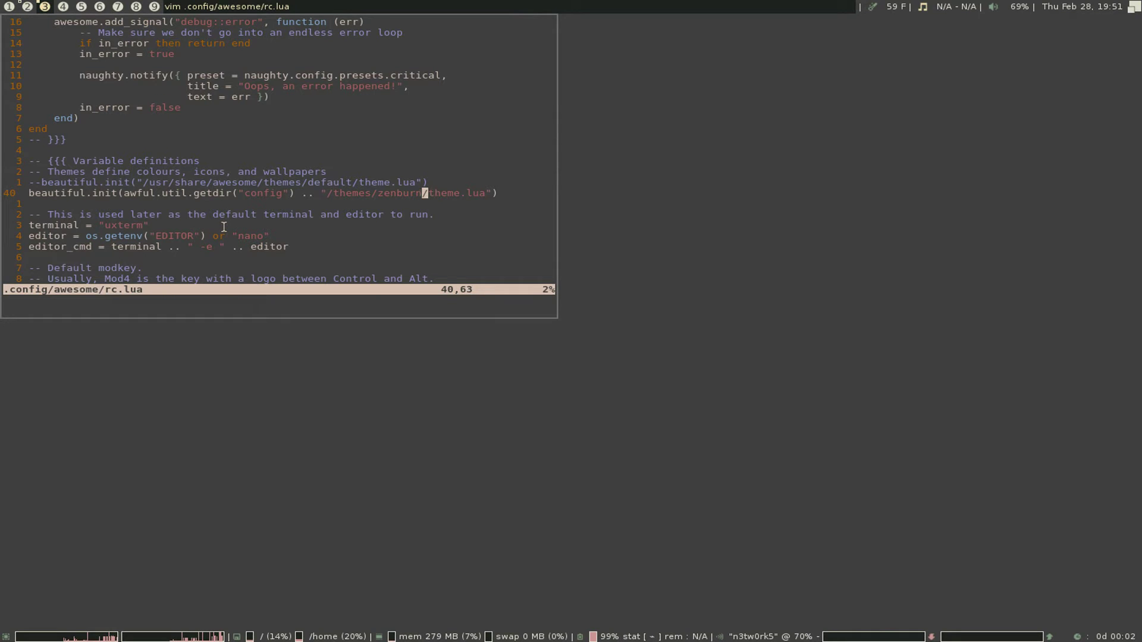
key(i)
key(BackSpace)
key(BackSpace)
key(BackSpace)
key(BackSpace)
key(BackSpace)
key(BackSpace)
key(BackSpace)
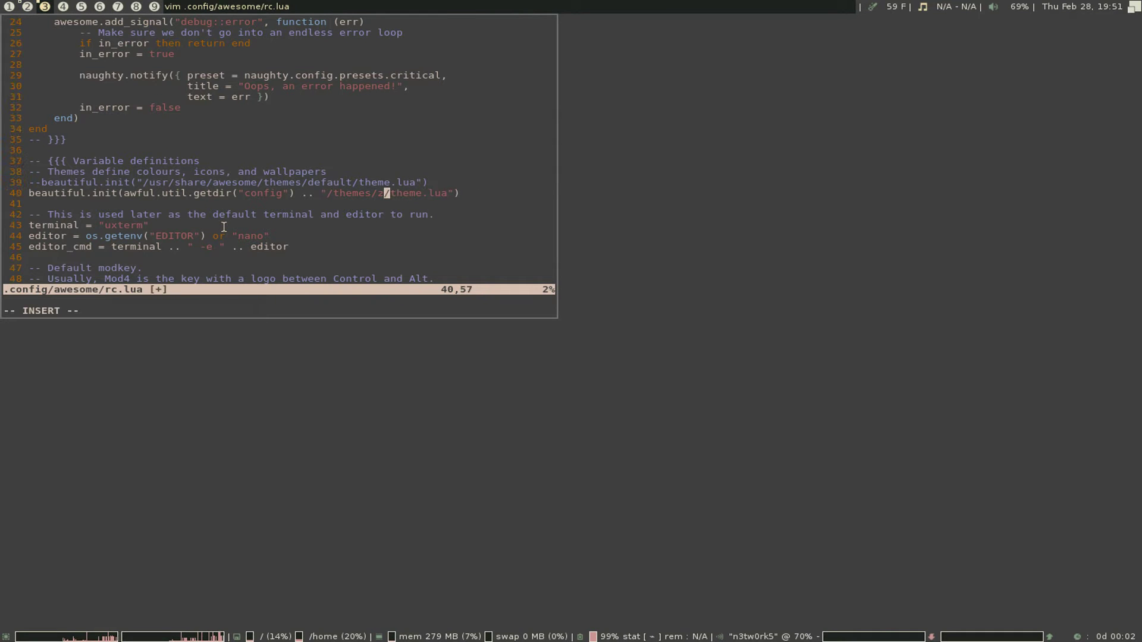
text(dunzor)
- Save rc.lua, quit vim and restart Awesome to apply the dunzor theme
key(Escape)
text(:wq)
key(Return)
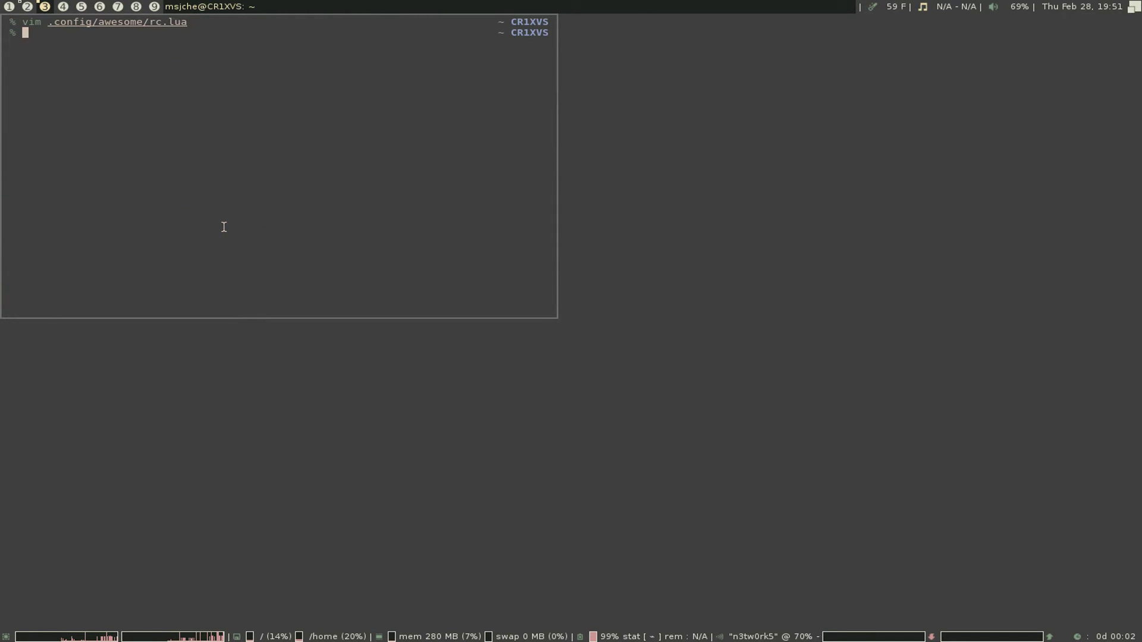
key(super+ctrl+r)
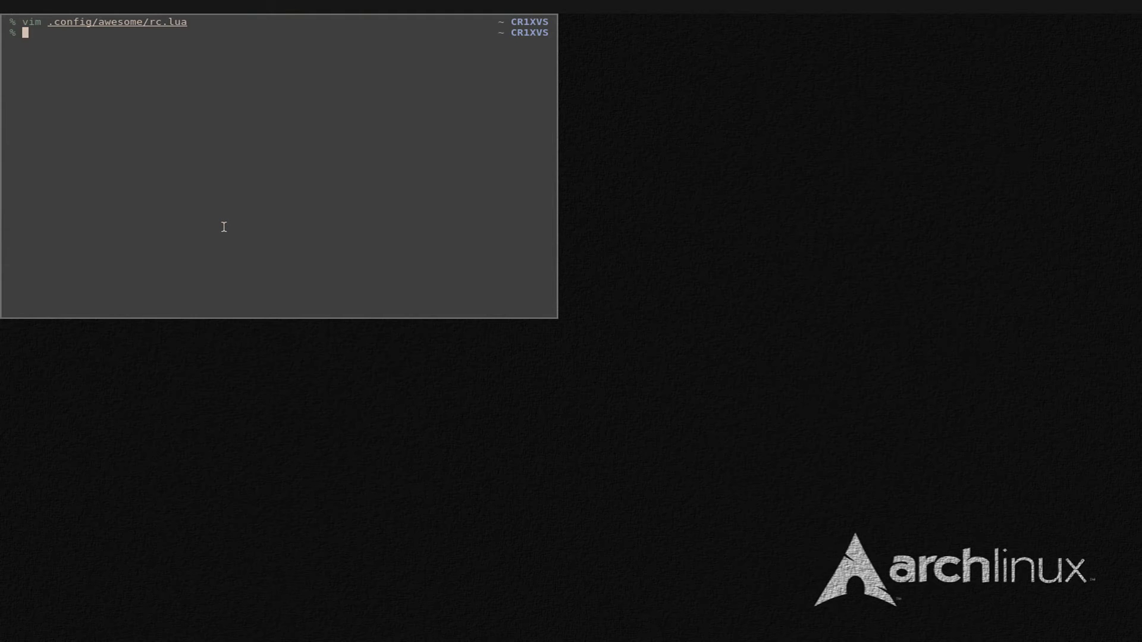
- Start turses in a new terminal on tag 2
key(super+2)
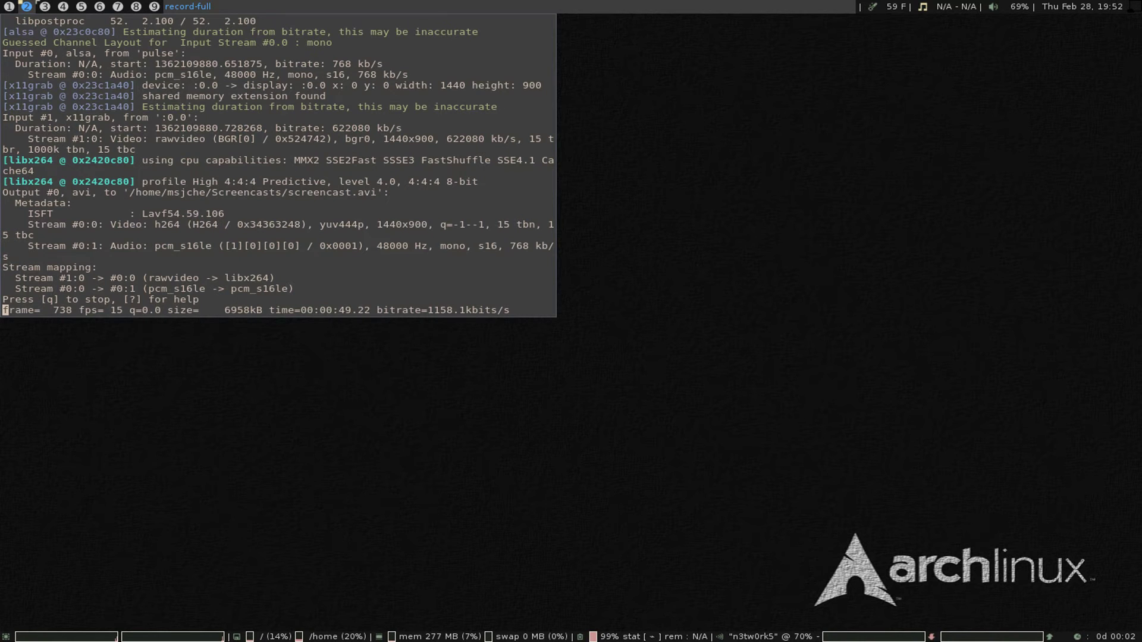
key(super+Return)
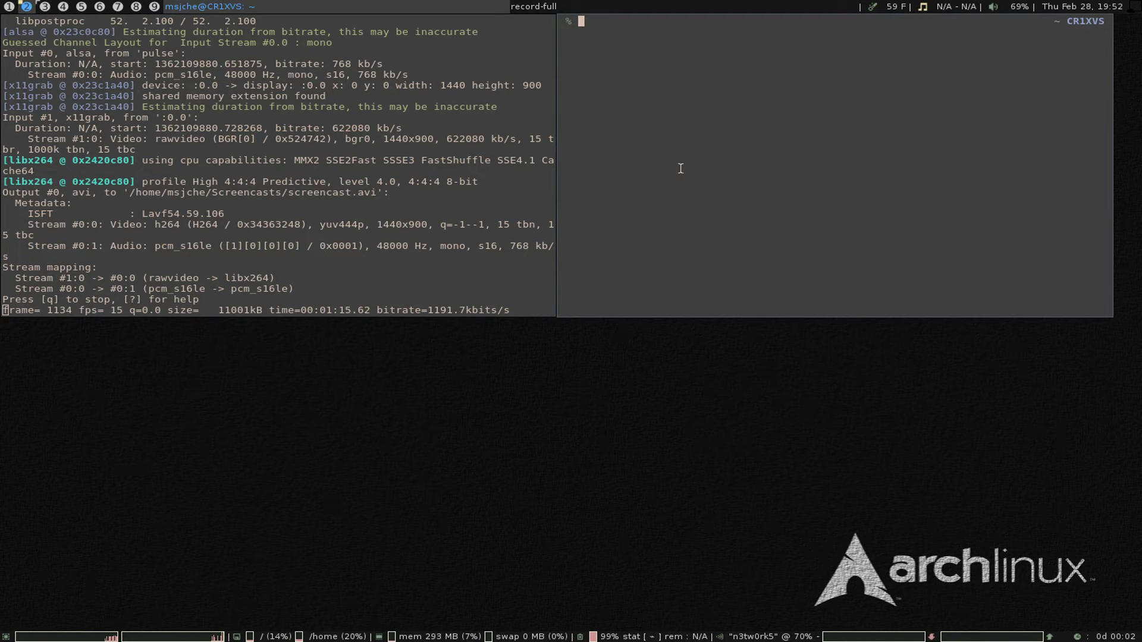
text(turses)
key(Return)
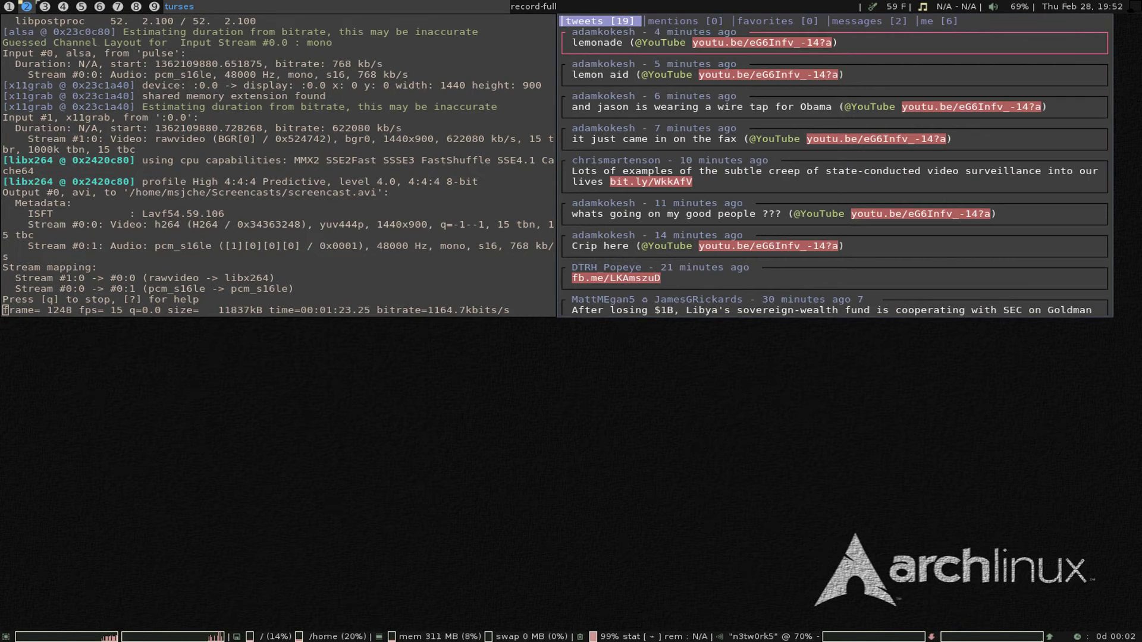
- Look through the tweets in the turses timeline and quit the client
key(j)
key(j)
key(j)
key(j)
key(k)
key(k)
key(k)
key(k)
key(q)
- Launch lxterminal through the run prompt and start turses in it
key(super+p)
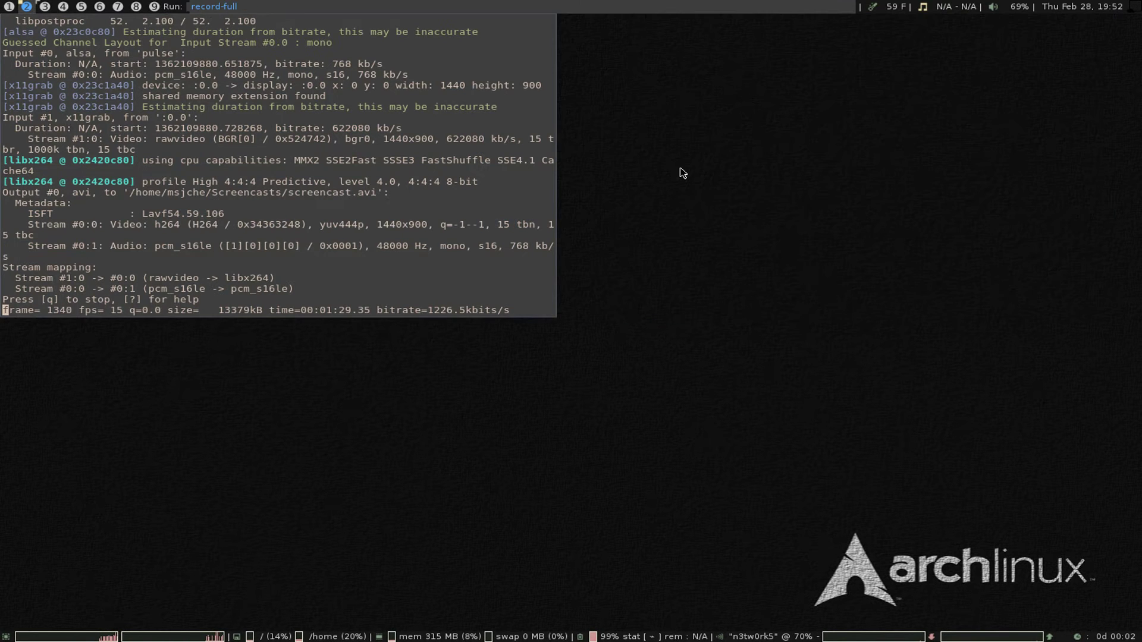
text(lxterminal)
key(Return)
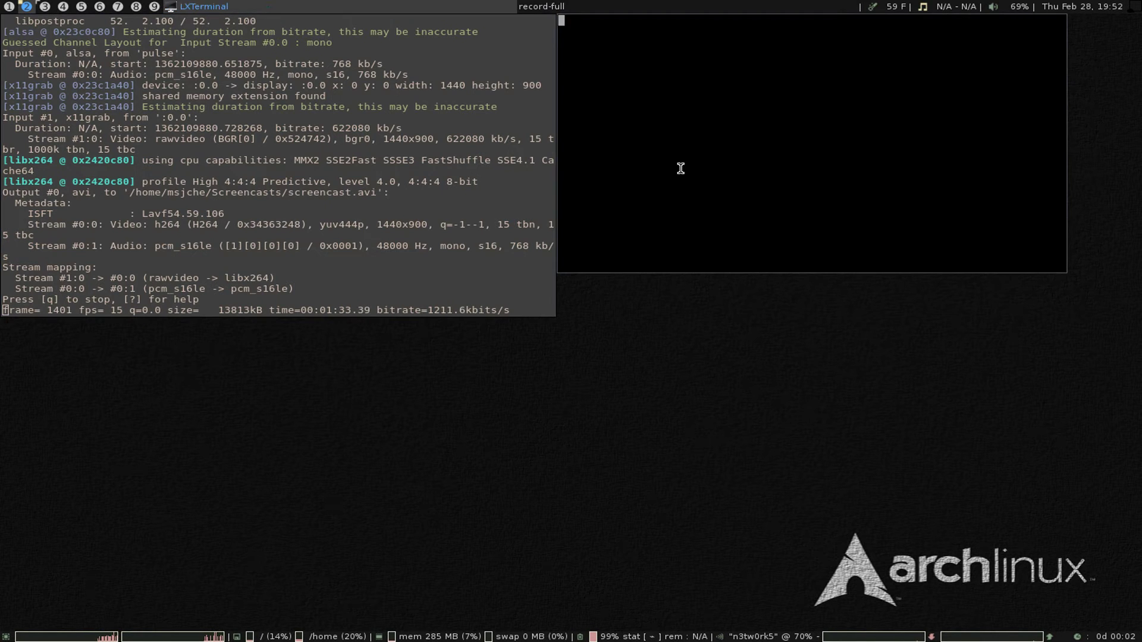
text(turse)
key(Return)
key(y)
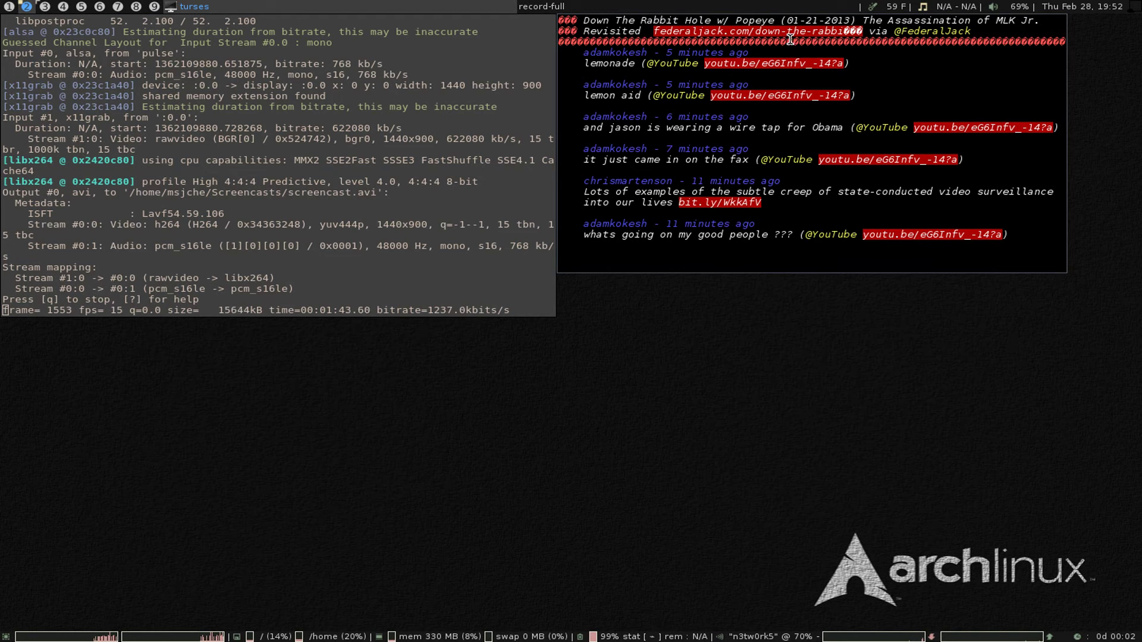
- Examine how the turses timeline and its selection borders render in full-screen LXTerminal
key(super+f)
key(Down)
key(Down)
key(Down)
key(Down)
key(Down)
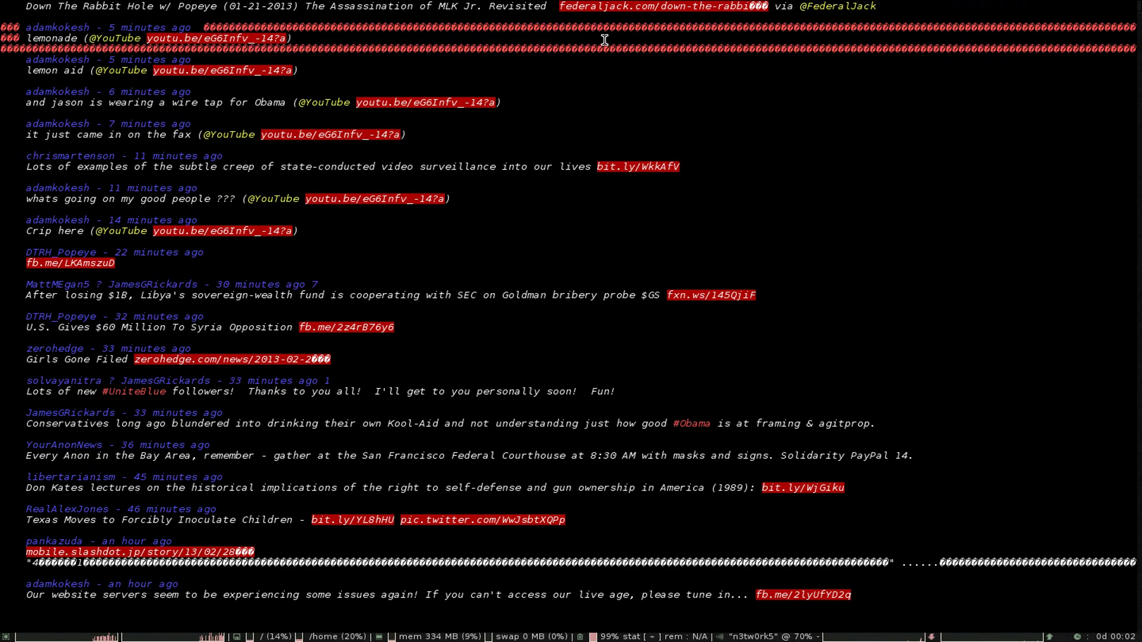
key(Down)
key(Down)
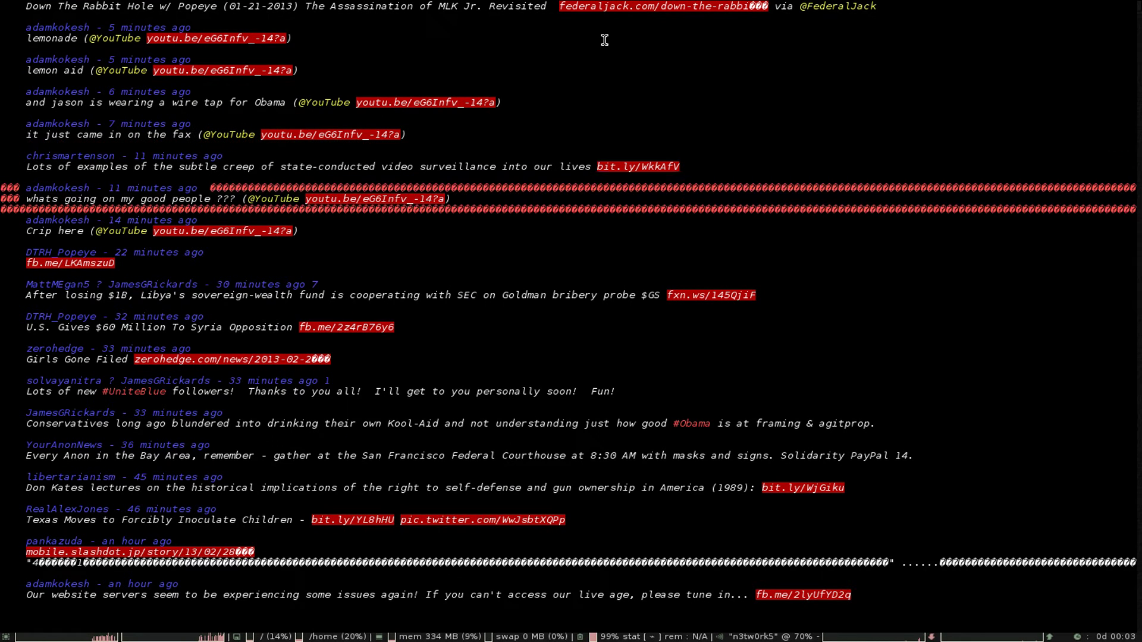
key(Up)
key(Up)
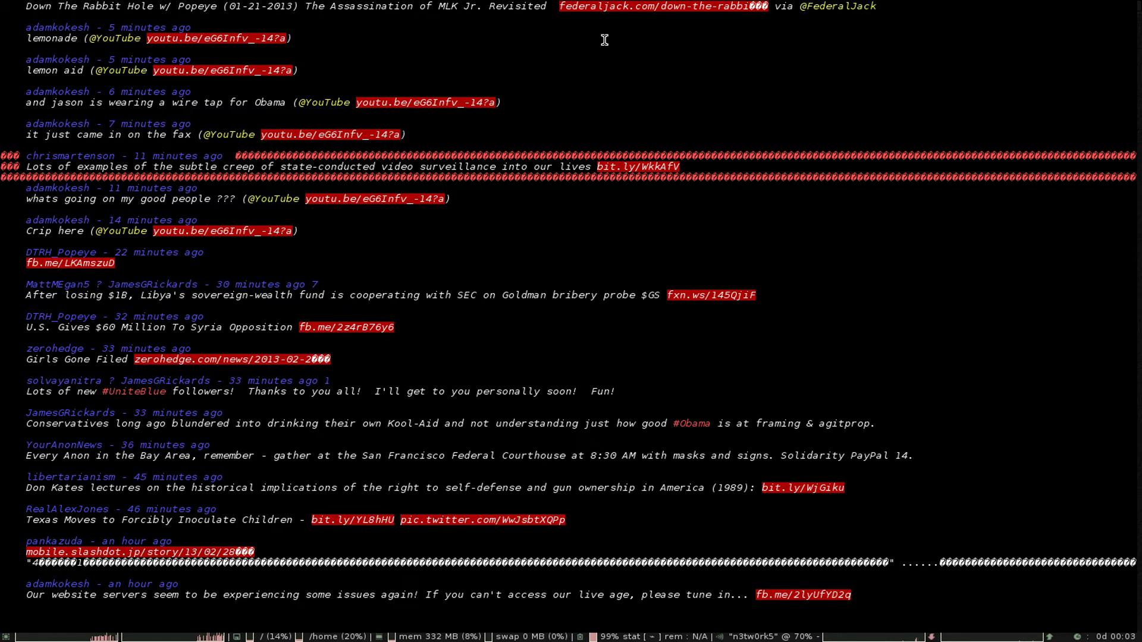
- Leave full screen, quit turses and close LXTerminal
key(super+f)
key(q)
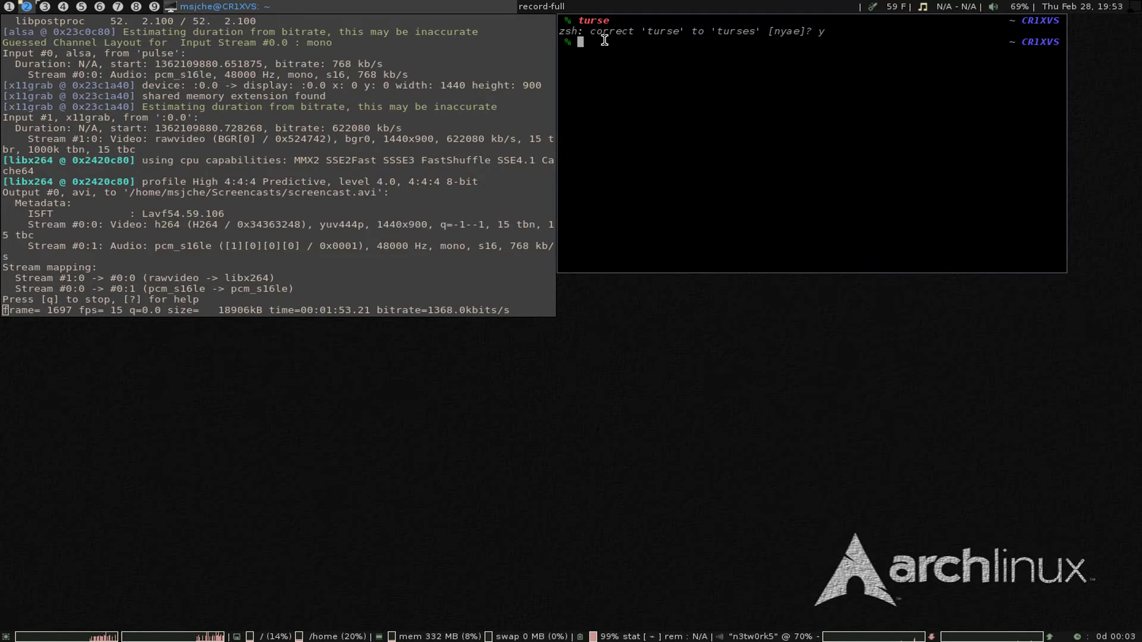
key(ctrl+d)
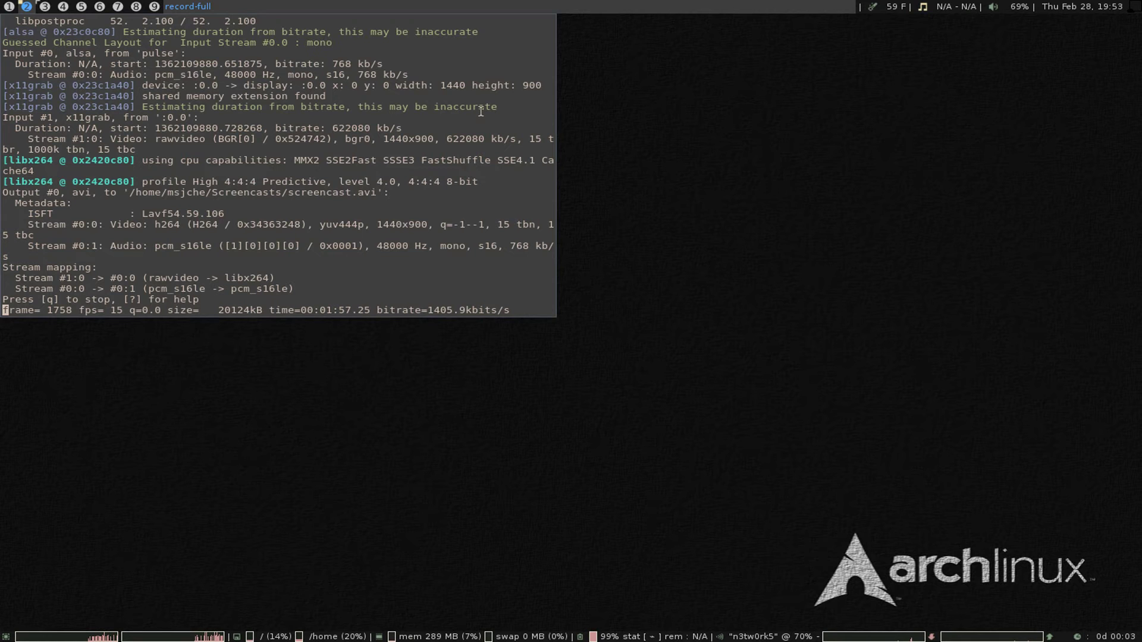
- Open .config/awesome/rc.lua in vim from a new terminal on tag 2
key(super+Return)
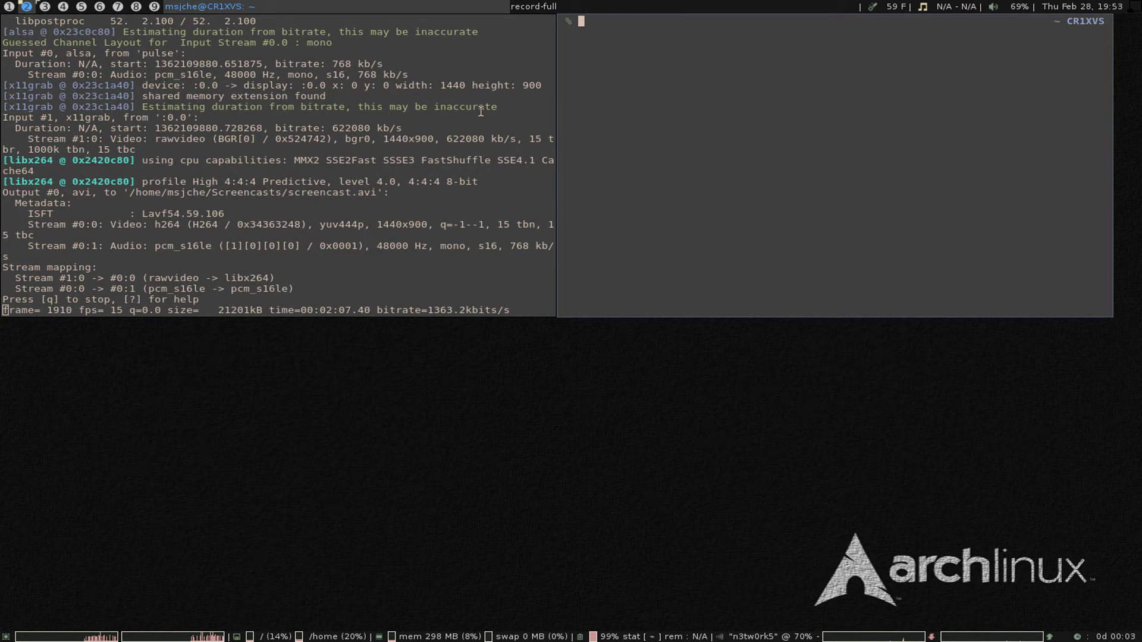
text(vim .config/awe)
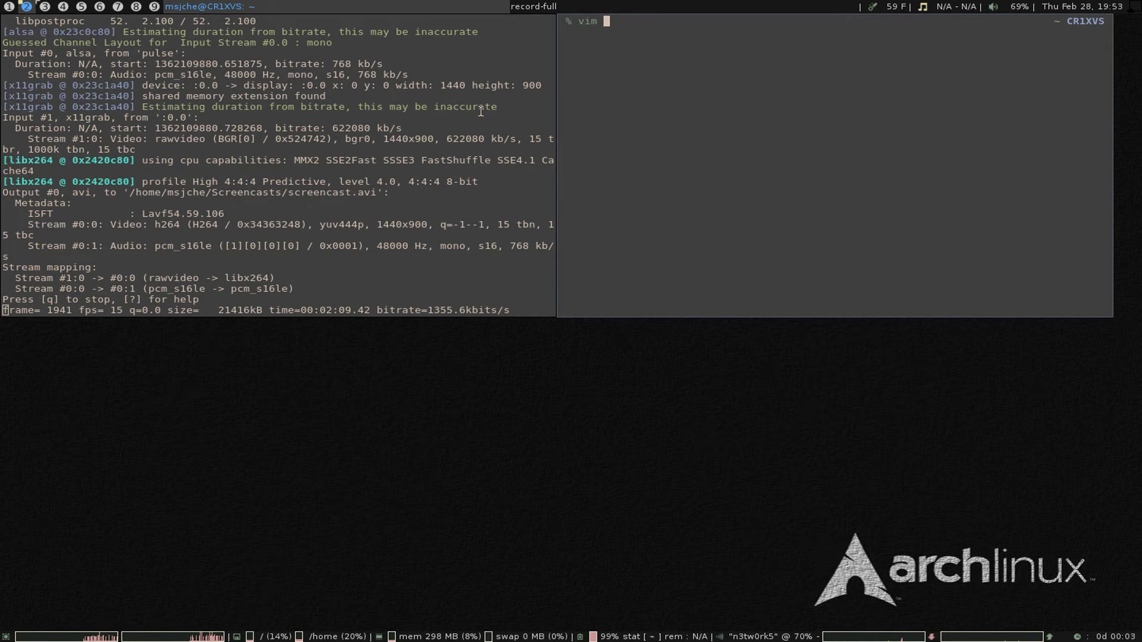
key(Tab)
text(rc)
key(Tab)
key(Return)
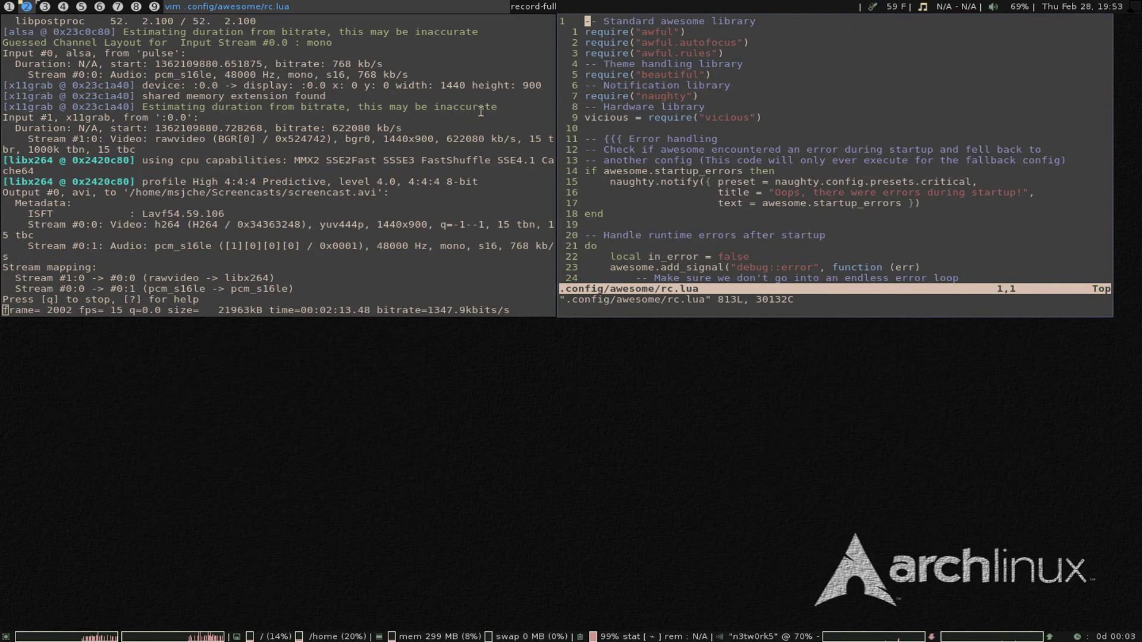
- Change the theme folder in the active beautiful.init line from dunzor back to zenburn
key(ctrl+f)
key(ctrl+f)
key(k)
key(k)
key(ctrl+b)
key(j)
key(j)
key(j)
key(j)
key(j)
key(j)
key(k)
key(k)
key(k)
key(k)
key(k)
key(k)
key(k)
key(k)
key(k)
key(k)
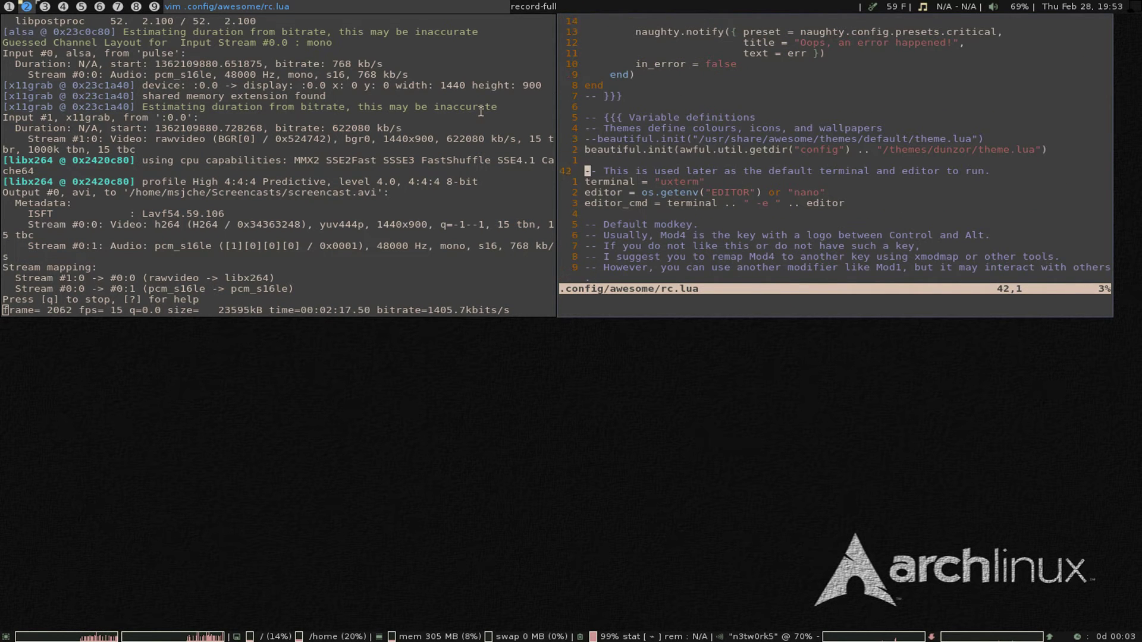
key(dollar)
key(i)
click(481, 111)
key(shift+d)
key(shift+d)
key(shift+d)
key(shift+d)
key(shift+d)
key(shift+d)
key(Left)
key(Left)
key(Left)
key(Left)
key(Left)
key(Left)
key(Left)
key(Left)
key(Left)
key(Left)
key(Left)
key(Left)
key(Delete)
key(BackSpace)
key(BackSpace)
key(BackSpace)
key(BackSpace)
key(BackSpace)
text(zenburn)
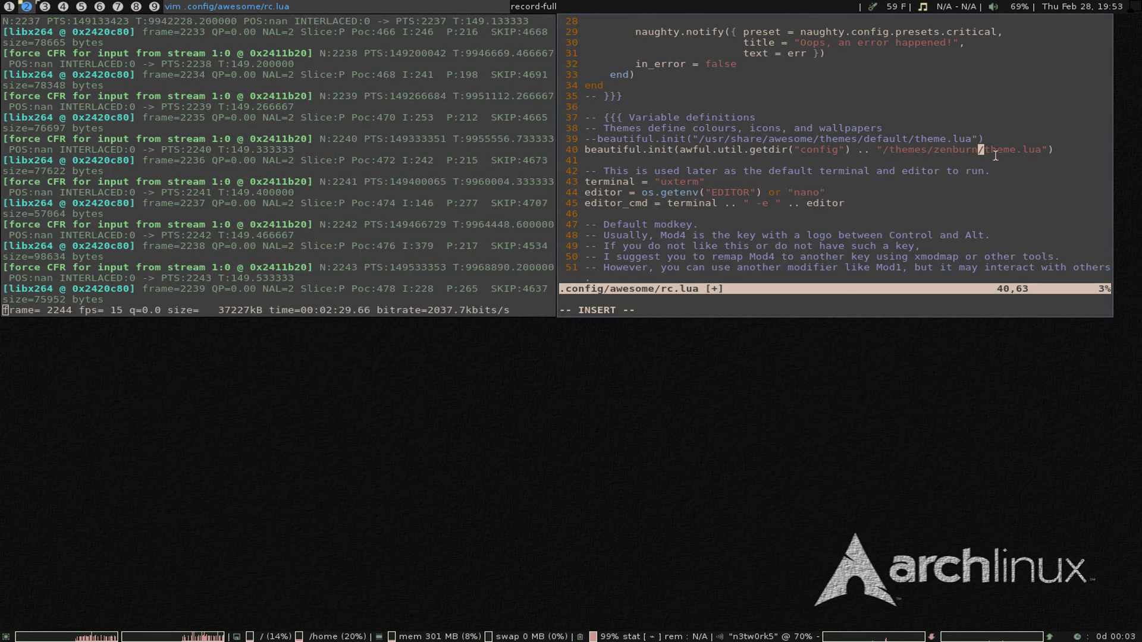
- Save rc.lua, quit vim and restart Awesome to apply the zenburn theme
key(Escape)
text(:wq)
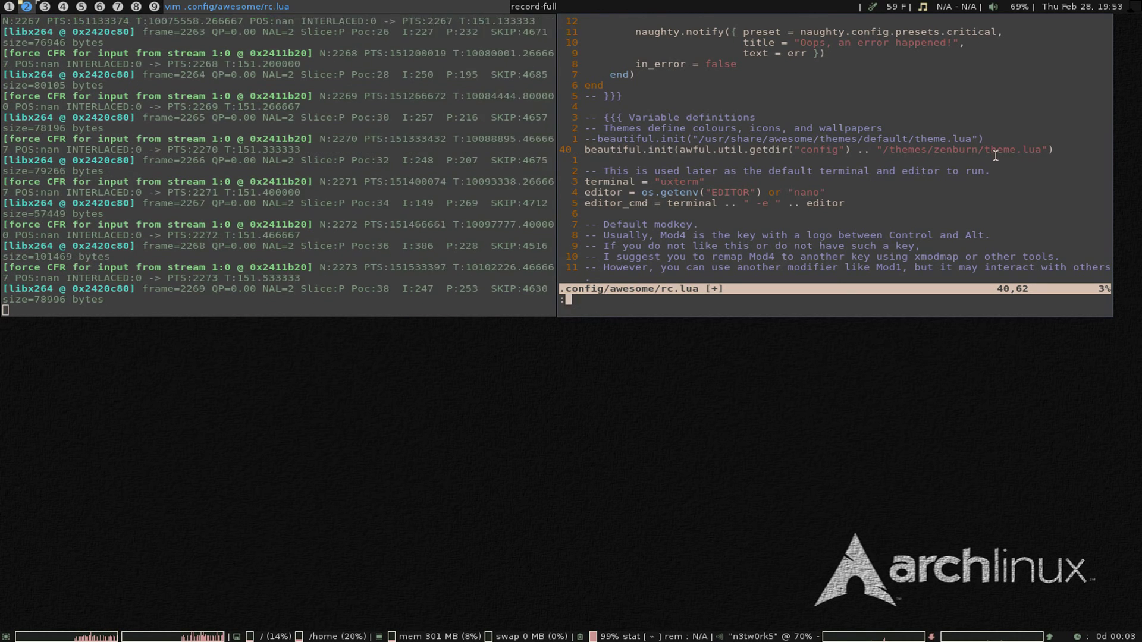
key(Return)
key(super+ctrl+r)
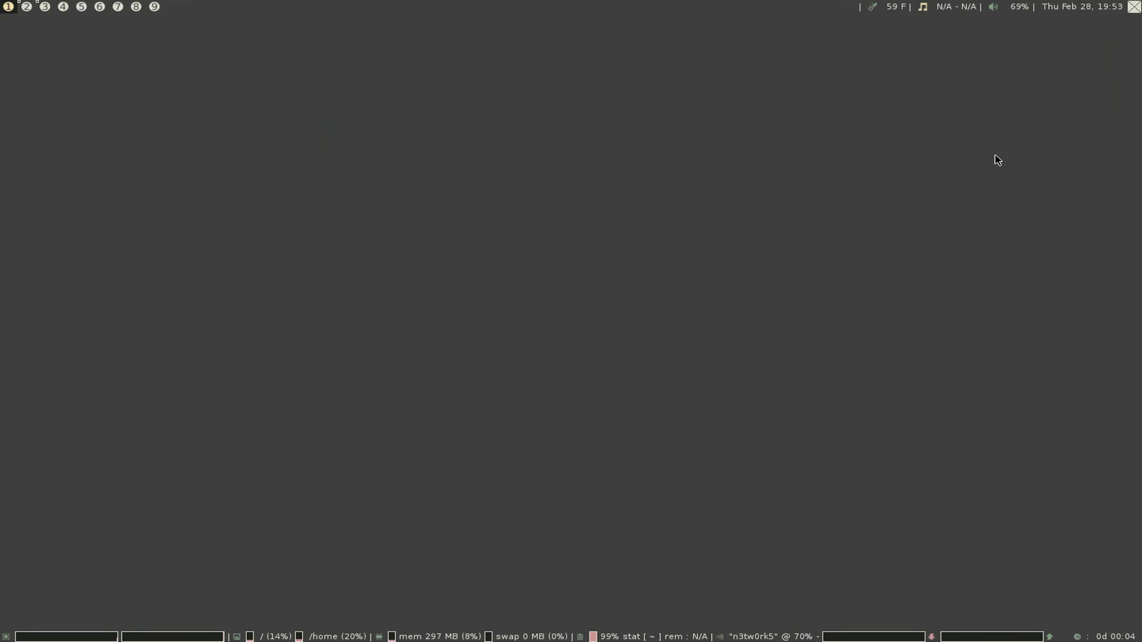
- Close the leftover terminal on tag 3
key(super+2)
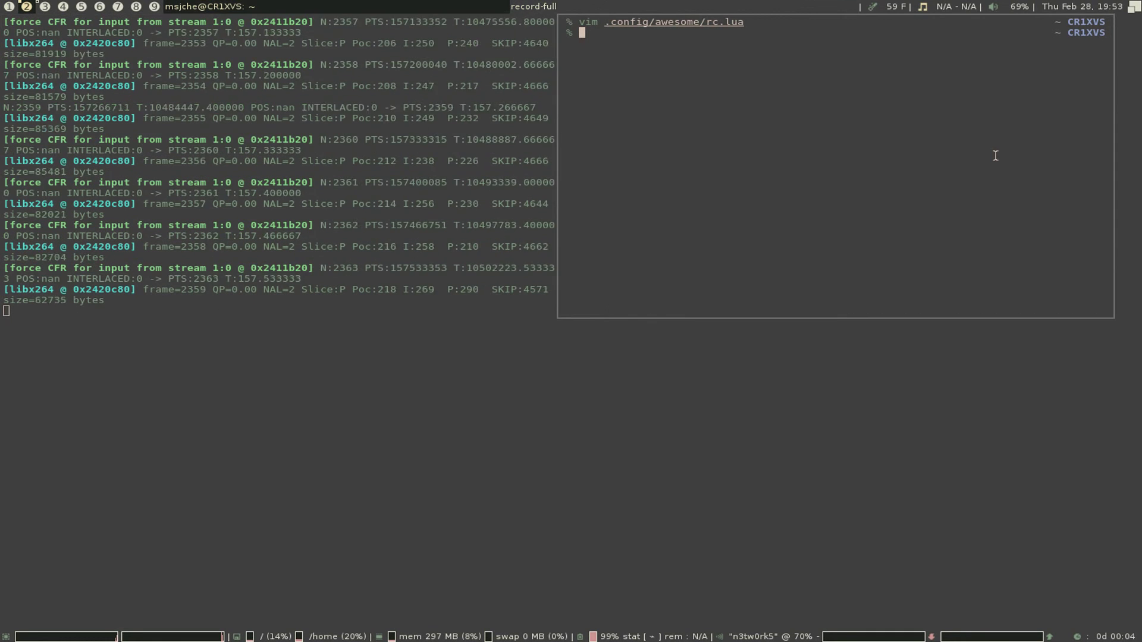
key(super+shift+3)
key(super+3)
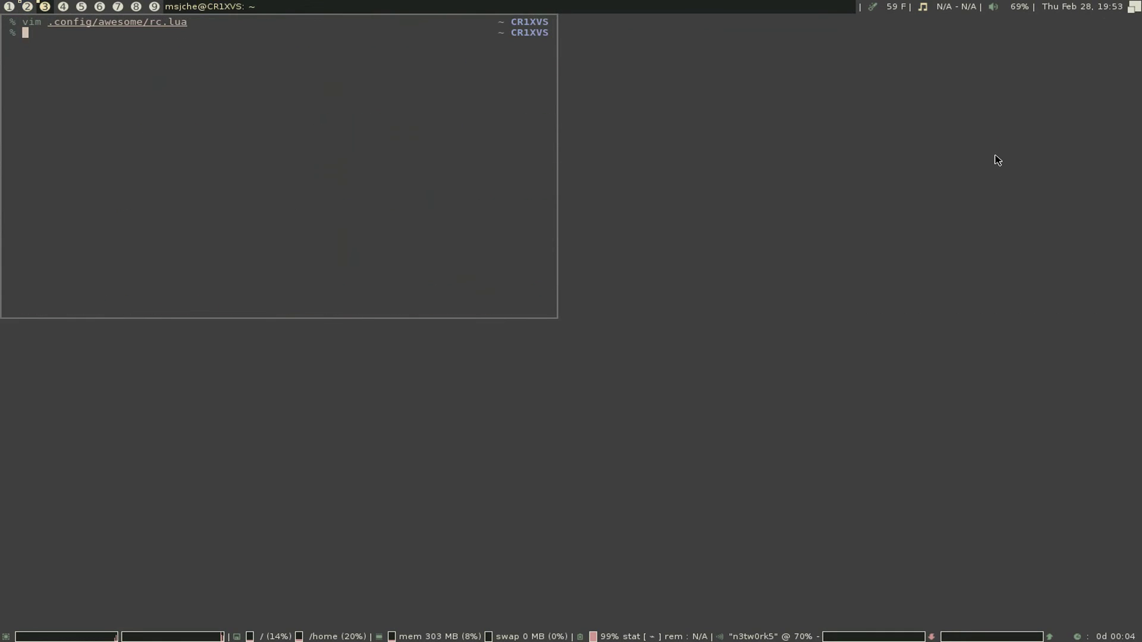
key(super+shift+c)
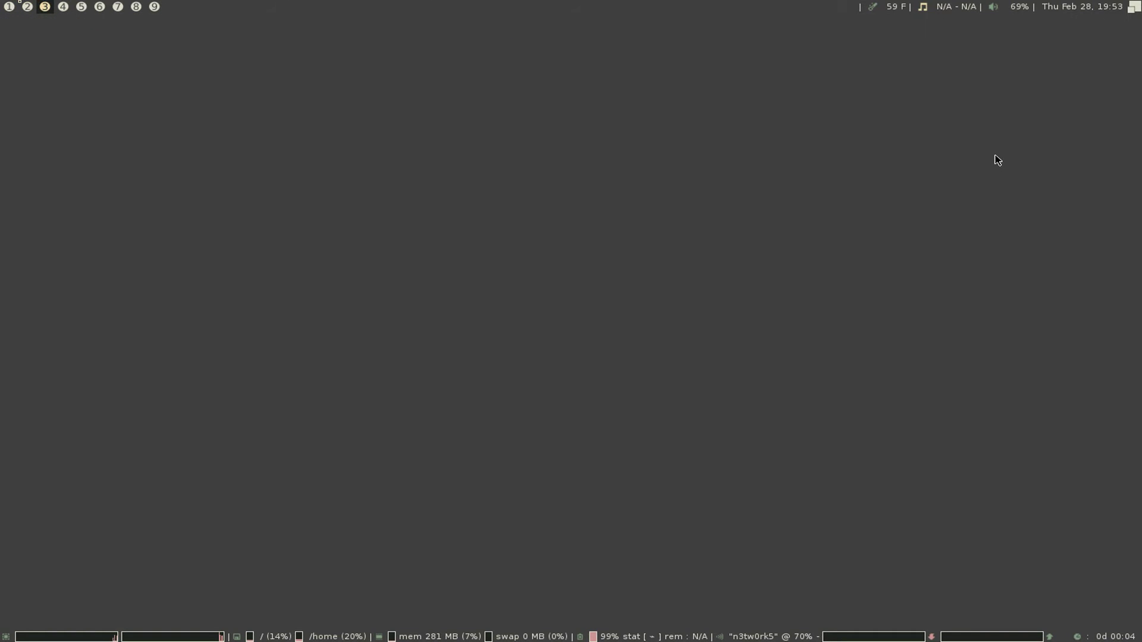
- Open .Xresources in vim from a new terminal on tag 3 and switch to a layout that fills the screen
key(super+shift+Return)
text(vim .Xresources)
key(Return)
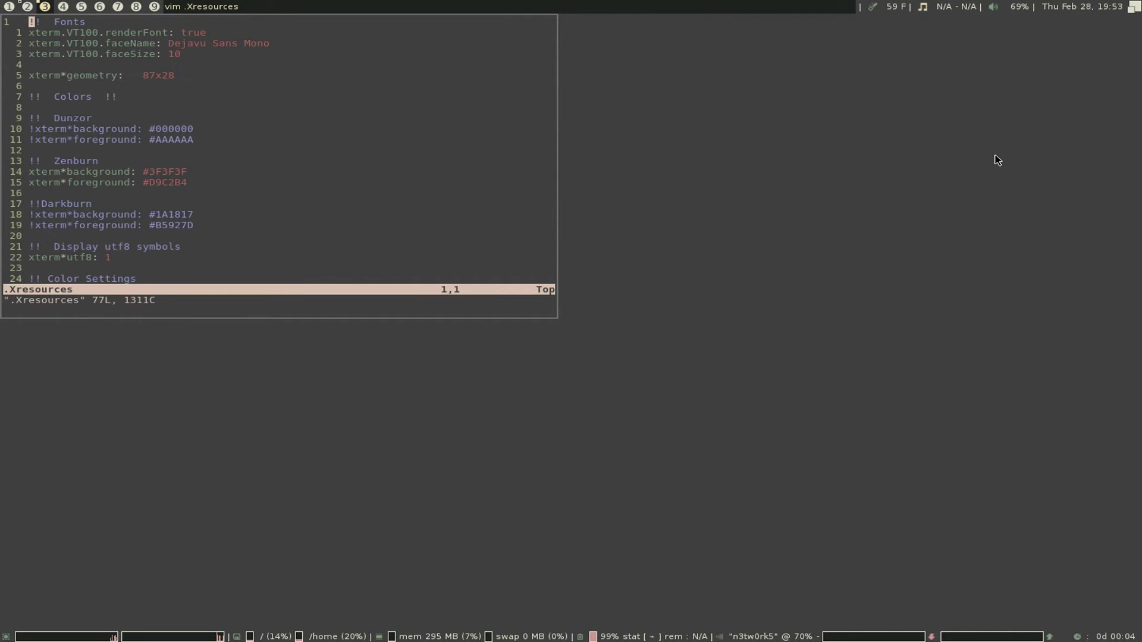
key(super+space)
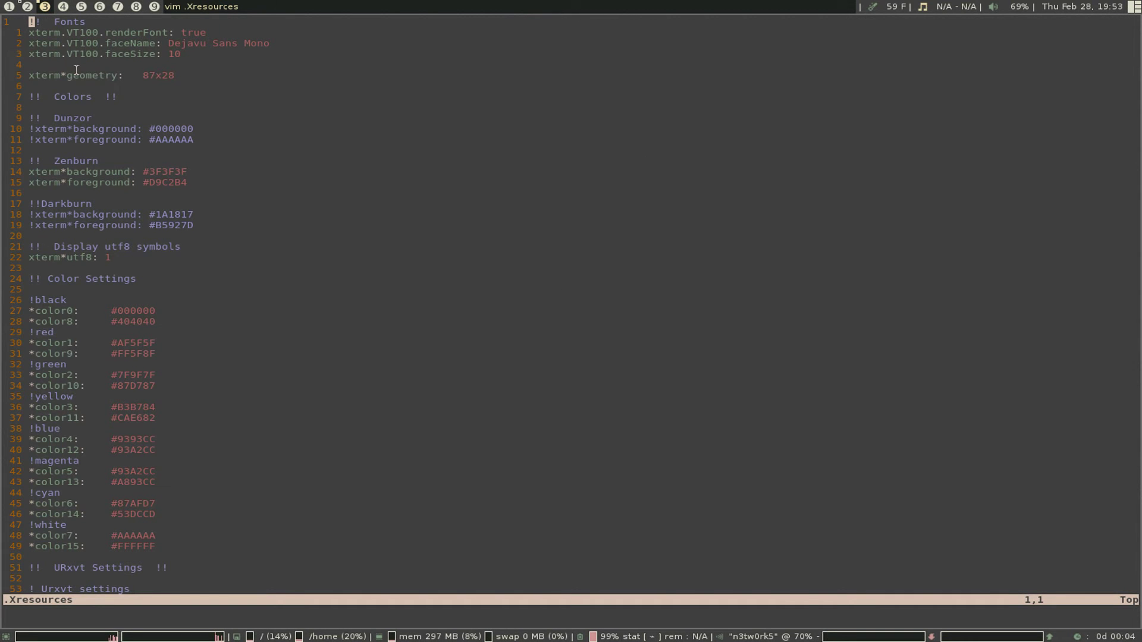
- Switch to luakit on tag 1 and open the Pastebin bookmark from its bookmarks page
key(super+1)
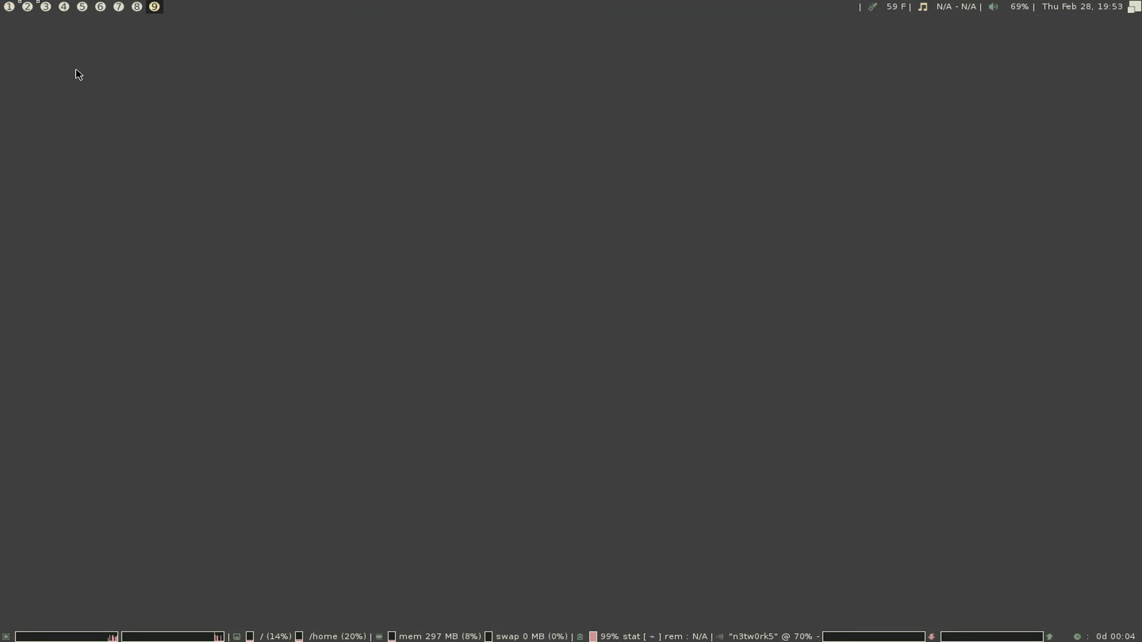
key(Return)
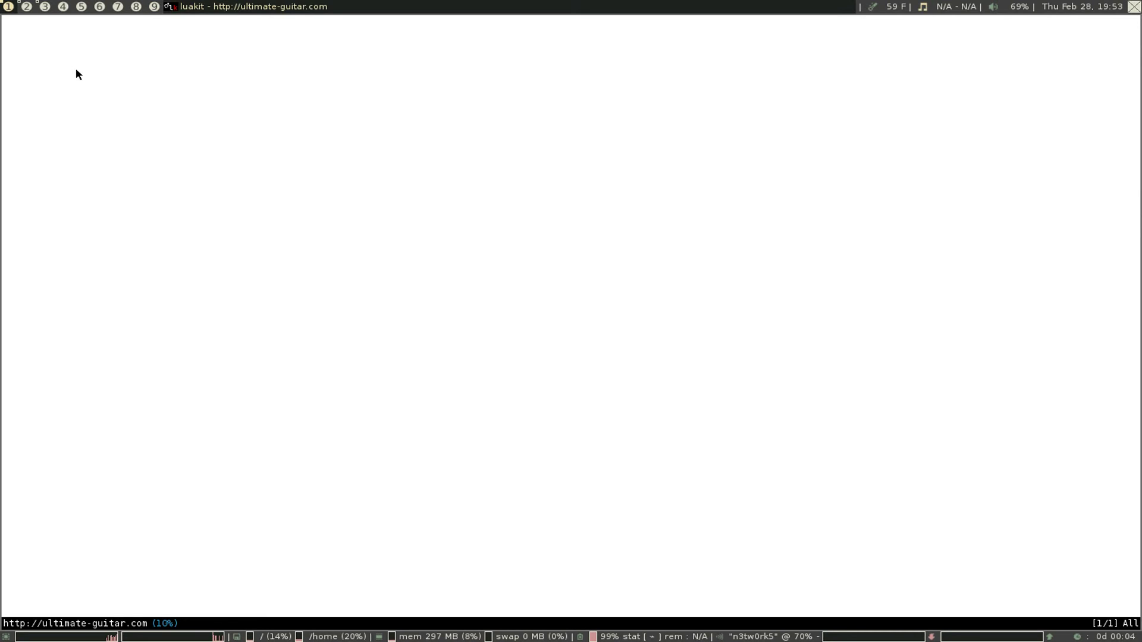
key(g)
key(b)
scroll(76, 70, down, 5)
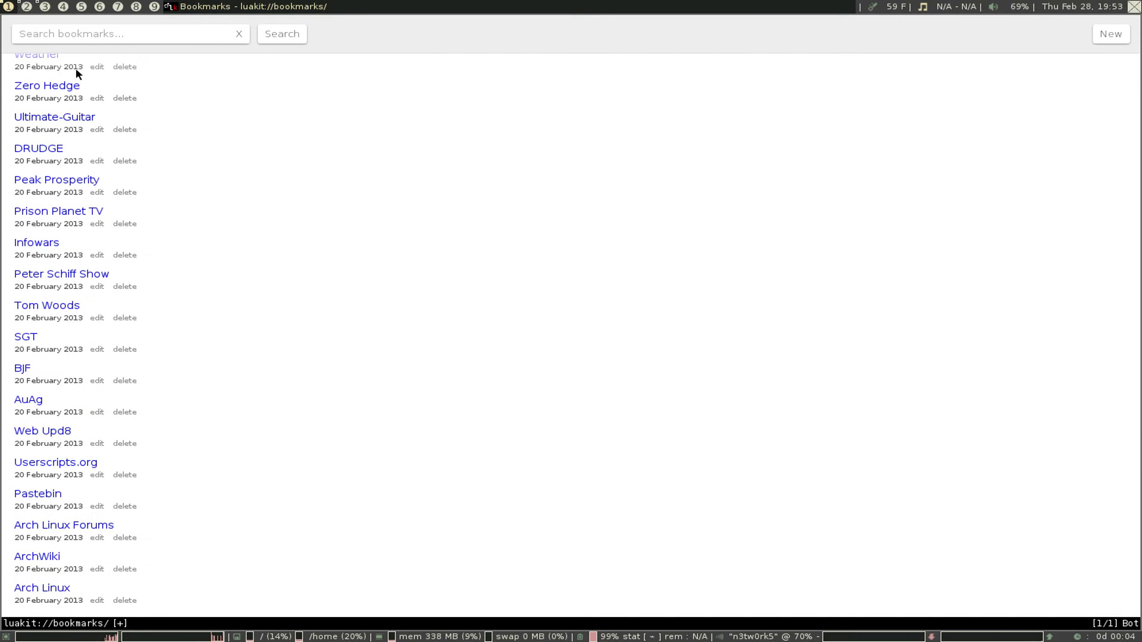
text(fp)
key(Return)
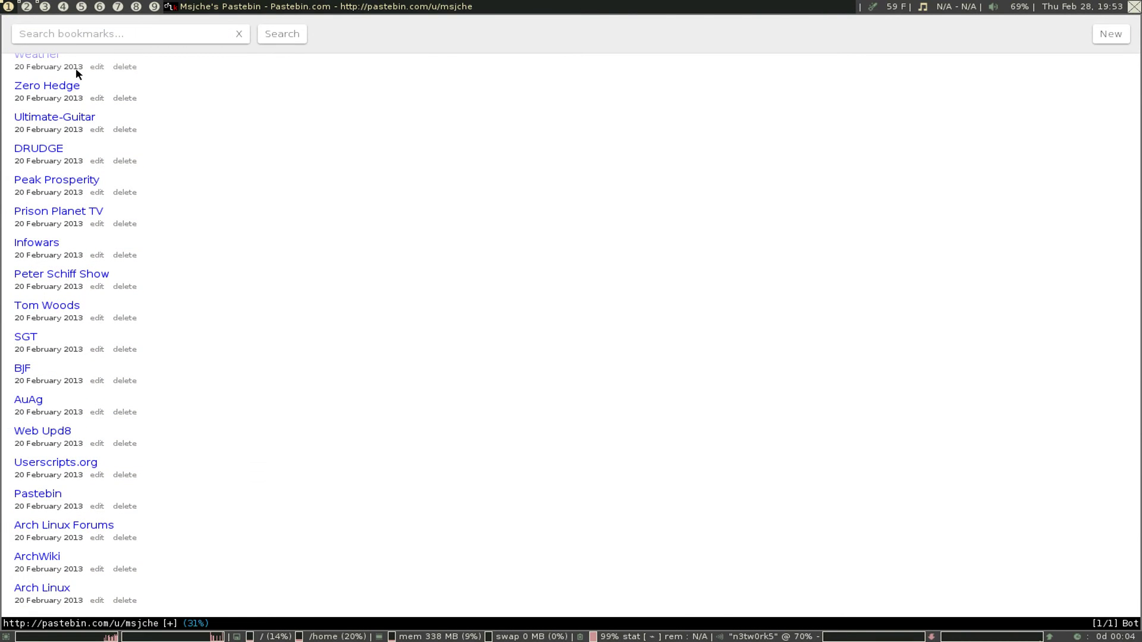
- Open the ~/.Xresources.zenburn paste on Pastebin and view its color settings
click(286, 301)
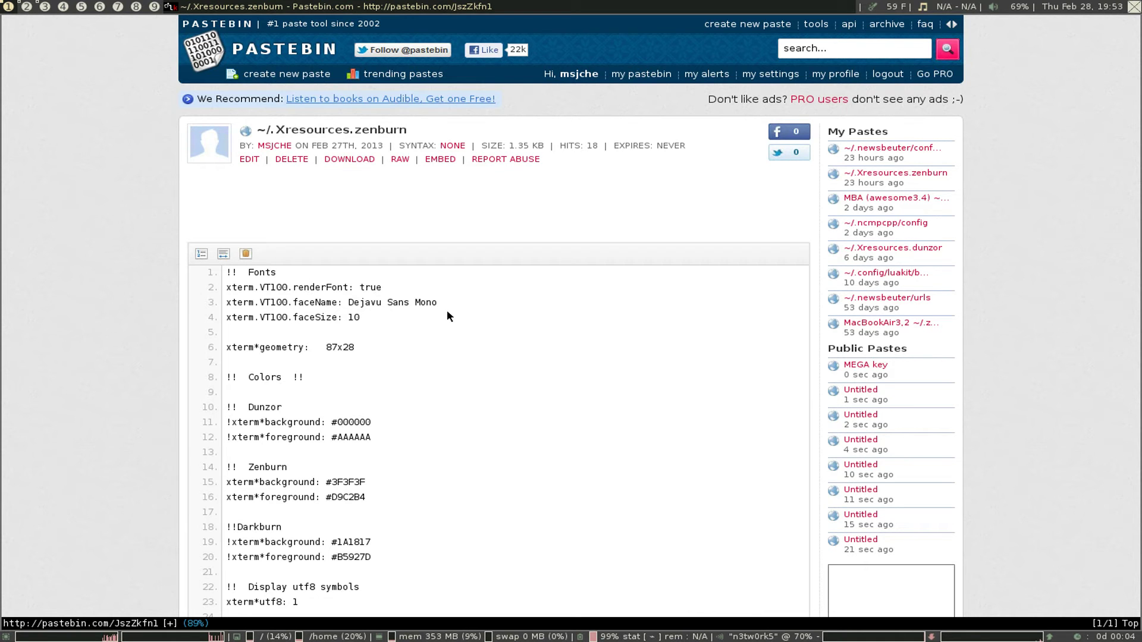
scroll(447, 309, down, 5)
scroll(447, 312, down, 4)
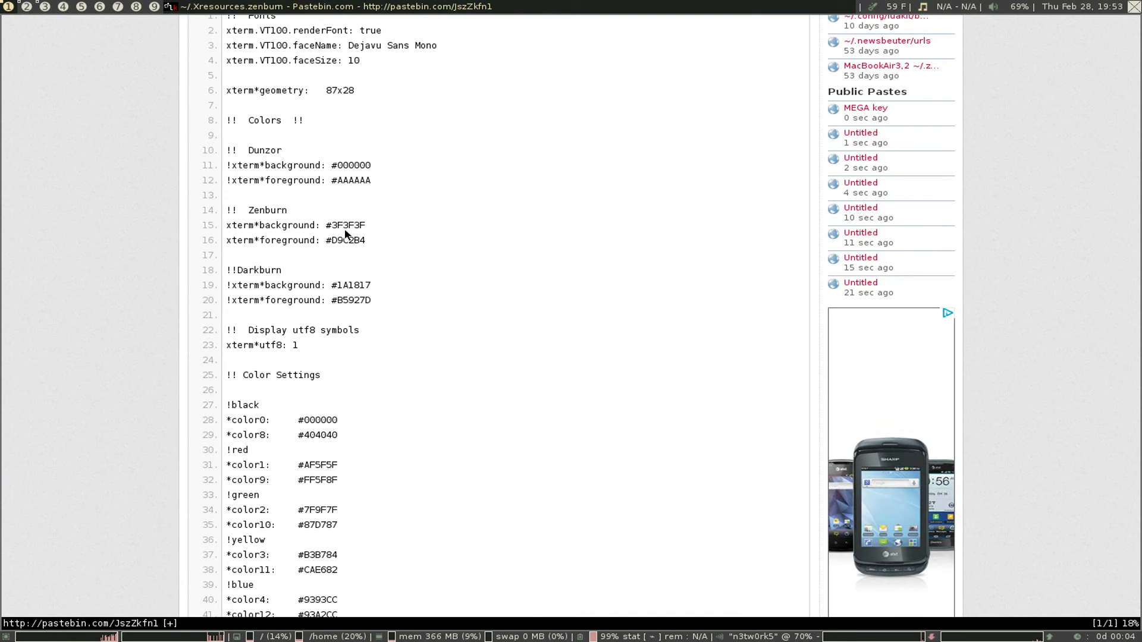
- Search the web for "zenburn colors" in a new tab and open the Zenburn page on Eclipse Color Themes
text(tabopen)
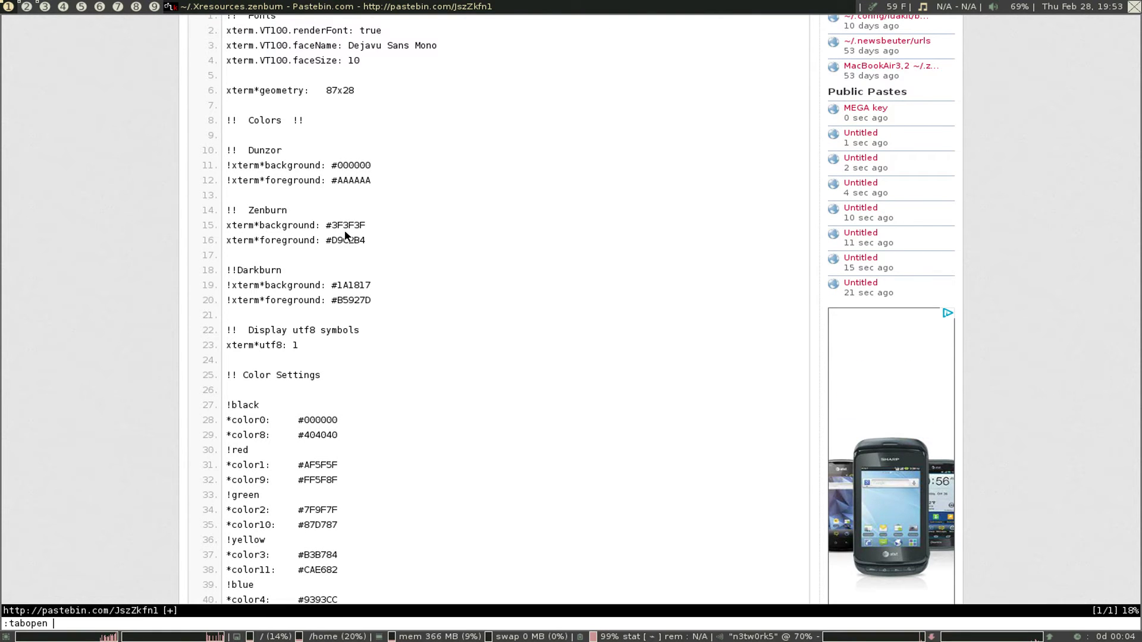
text(zenburn colors)
key(Return)
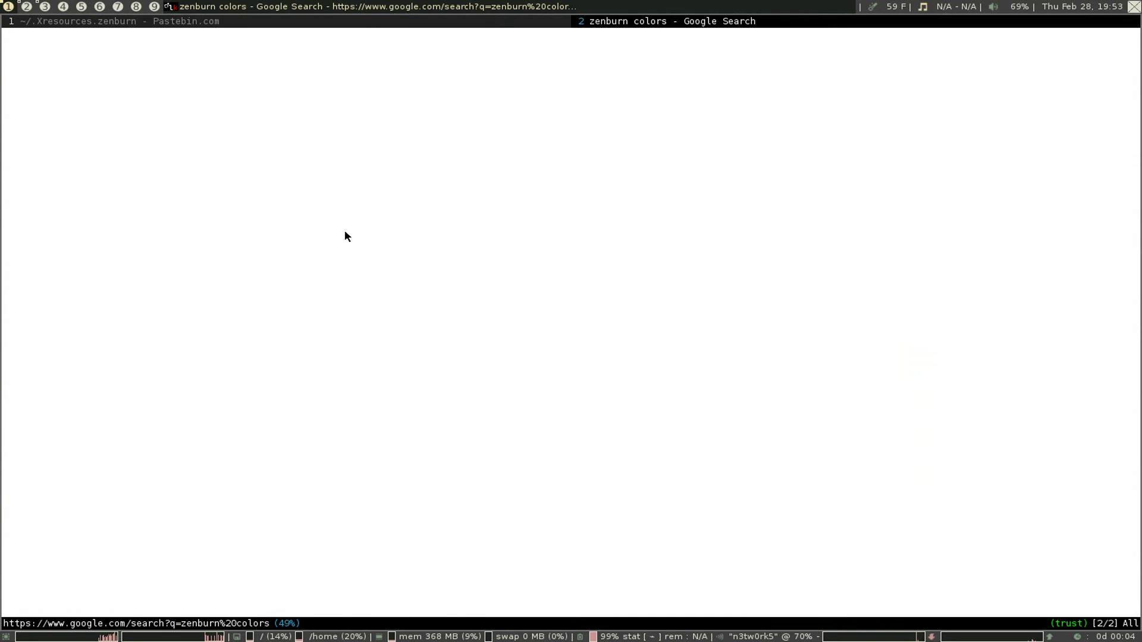
click(298, 171)
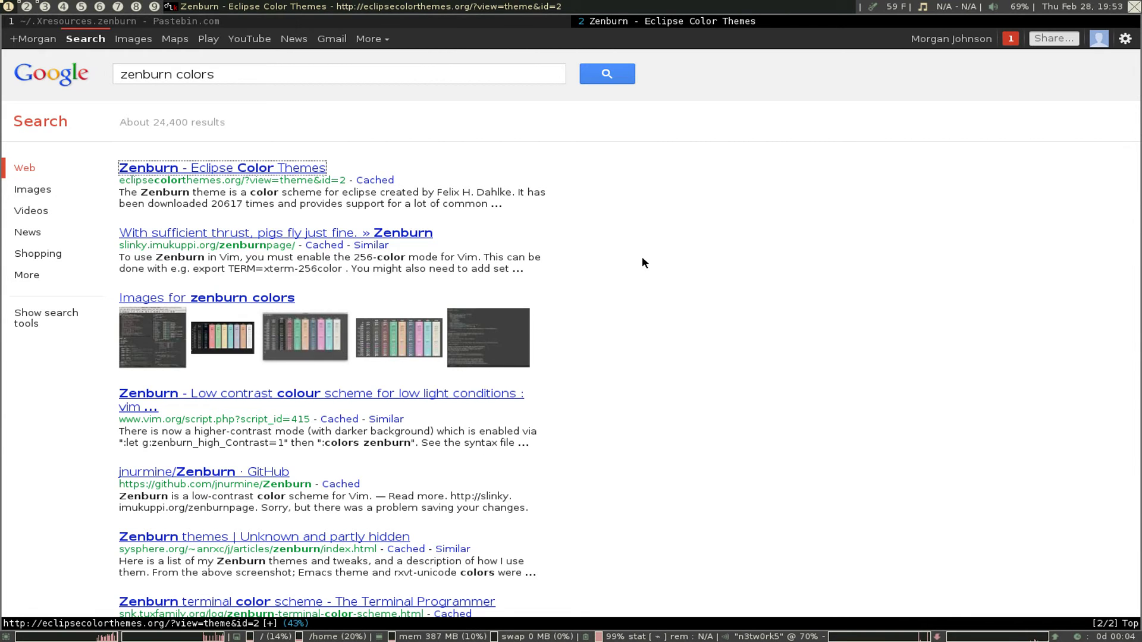
- Highlight the foreground hex code and examine the list of Zenburn color values down to staticFinalField and deprecatedMember
drag(487, 318, 453, 318)
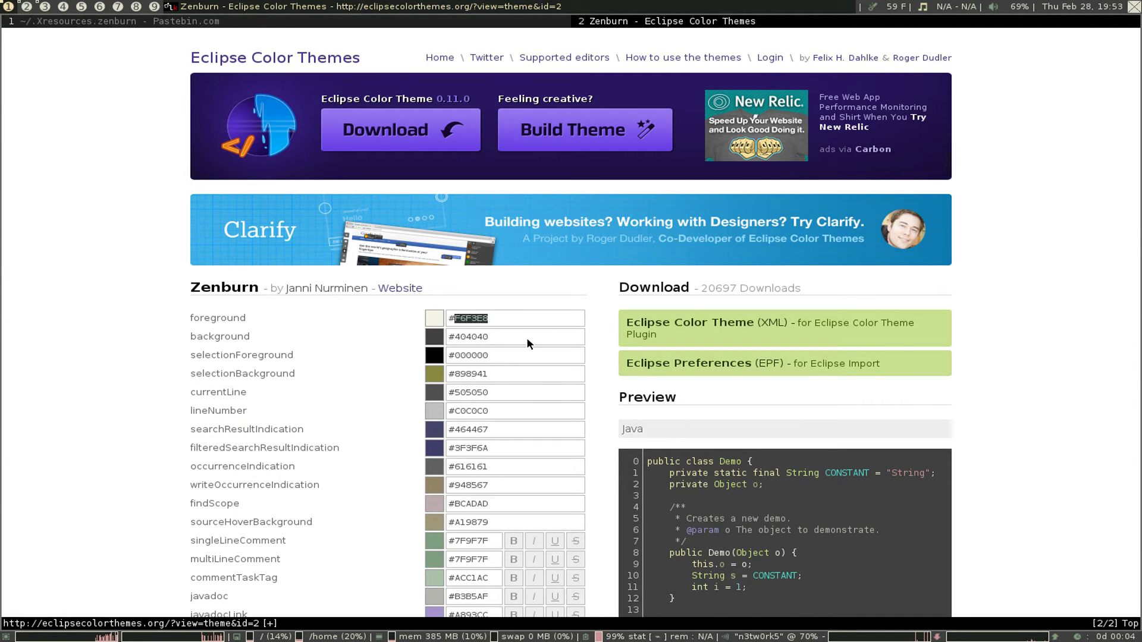
scroll(526, 338, down, 5)
scroll(531, 339, down, 2)
scroll(529, 342, up, 3)
scroll(528, 343, down, 1)
scroll(527, 343, up, 2)
scroll(528, 343, up, 1)
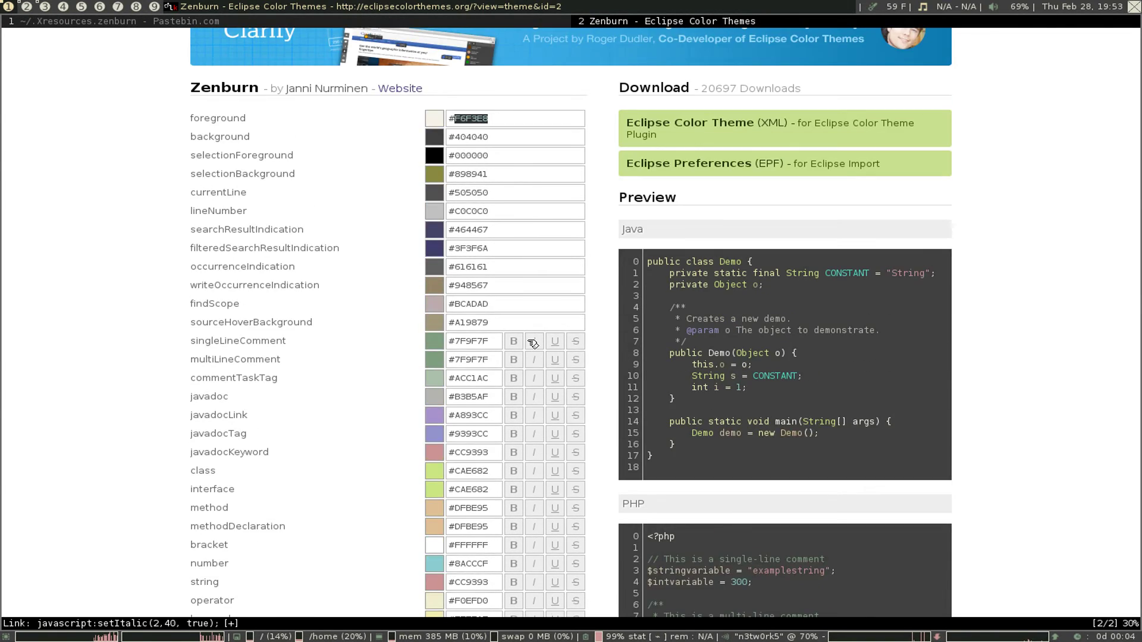
scroll(530, 343, down, 3)
scroll(532, 345, down, 3)
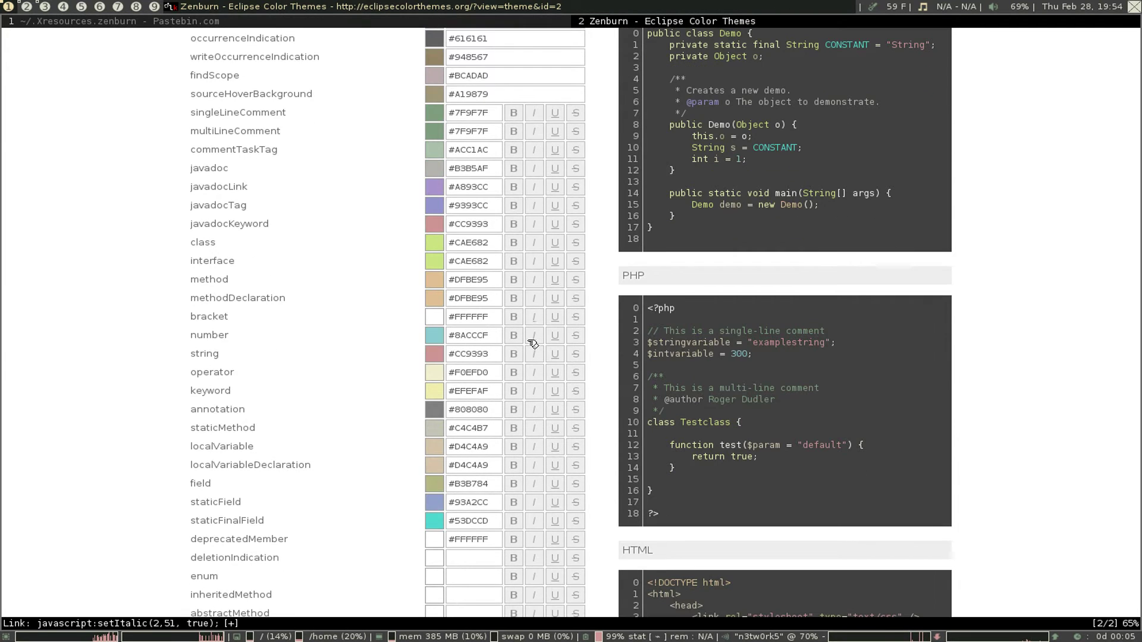
- View the .Xresources colors on tag 3 for comparison, then return to the Zenburn color page on tag 1
key(super+3)
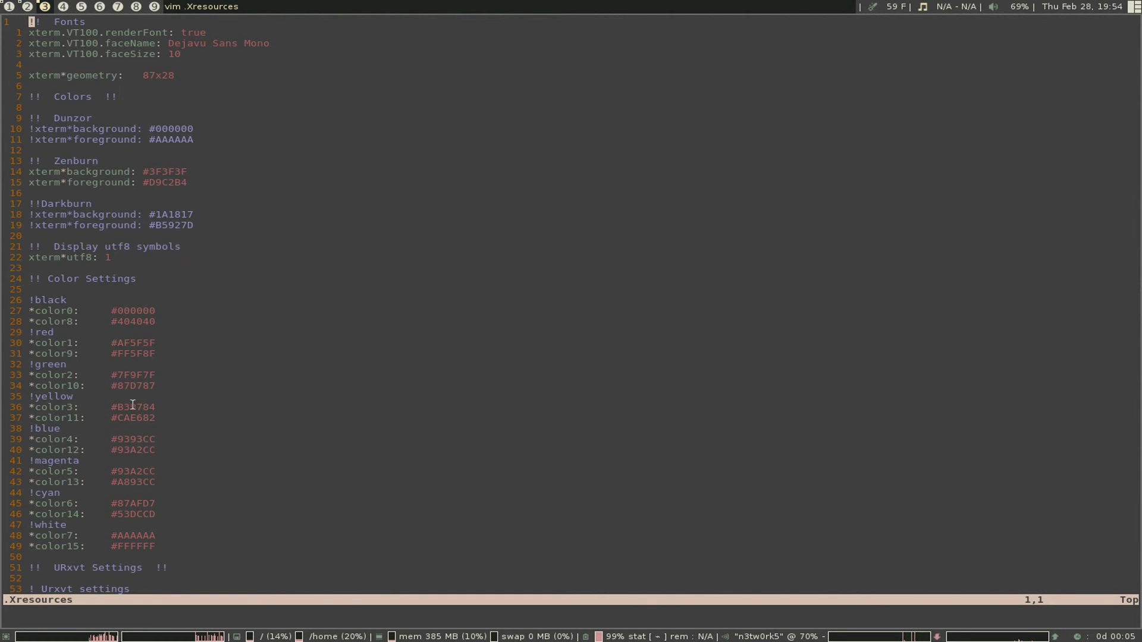
key(super+2)
key(super+1)
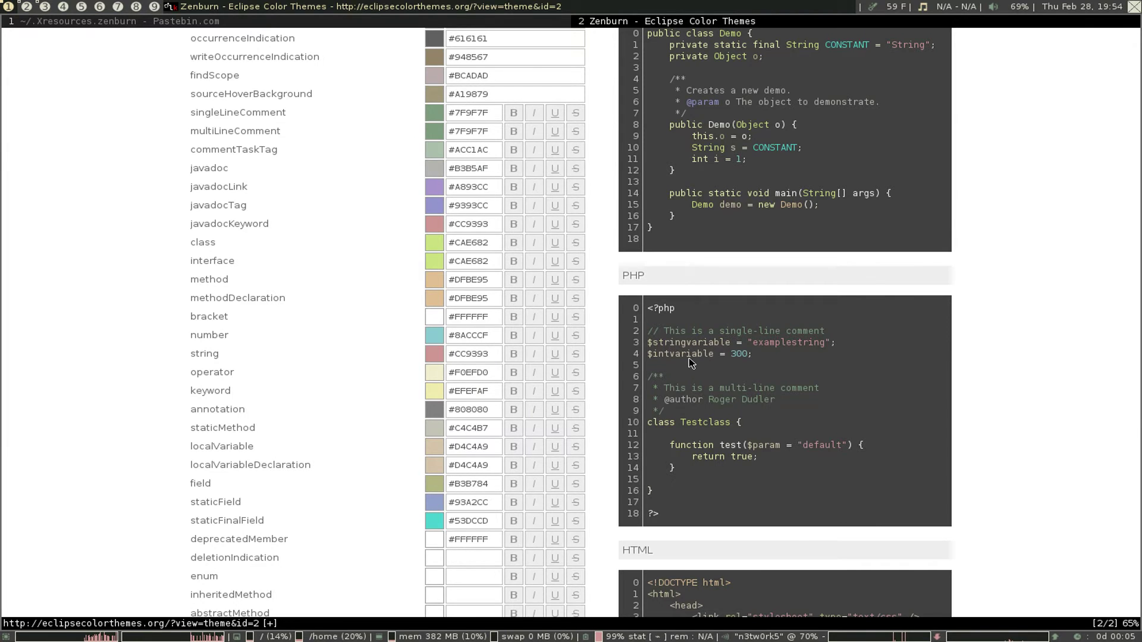
- Open a terminal on the empty tag 9 and try to launch the music player with MP
key(alt+9)
key(alt+shift+Return)
text(MP)
key(Return)
- Start the music daemon with mpd and launch ncmpcpp with MP
text(mpd;)
key(Return)
text(mpd)
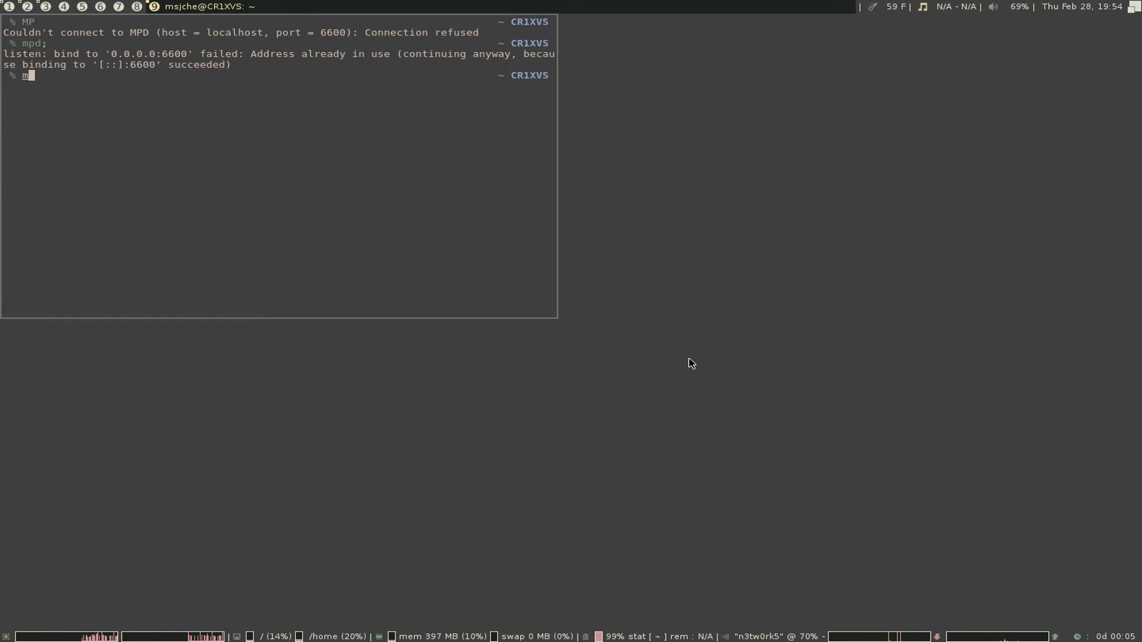
key(Return)
text(MP)
key(Return)
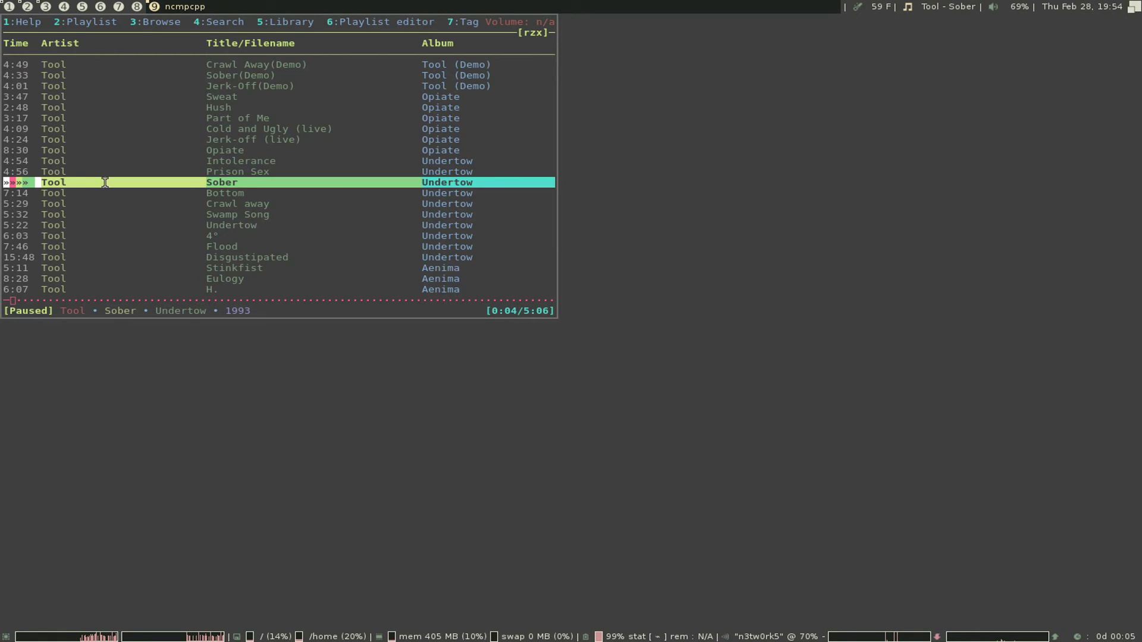
- Look through ncmpcpp's browse and help screens and return to the playlist to show its colors
key(Down)
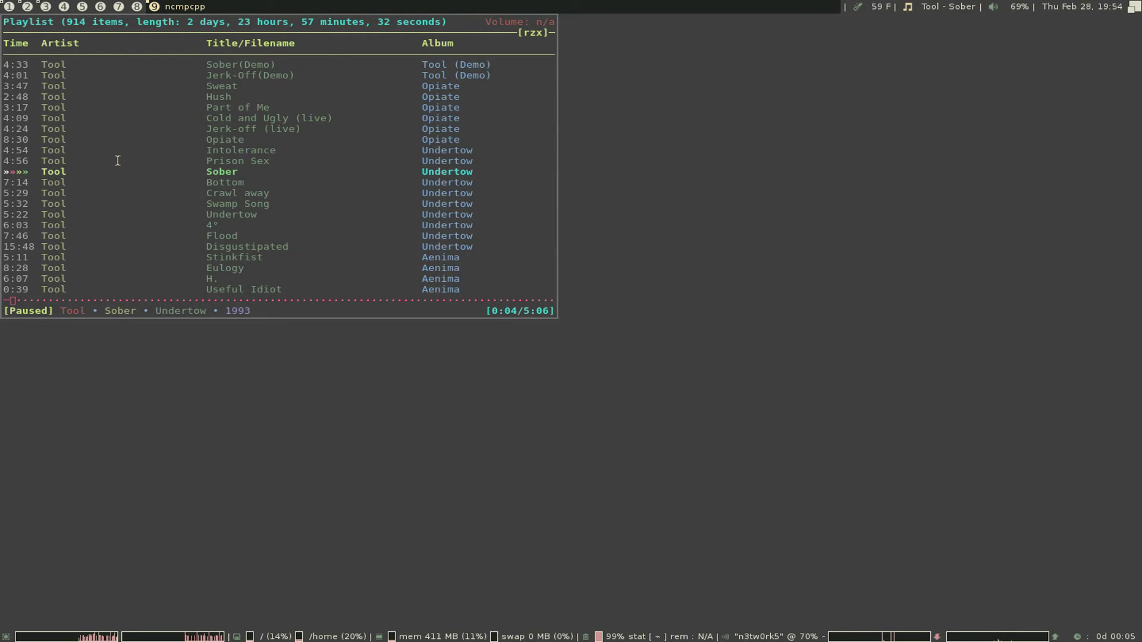
key(3)
key(1)
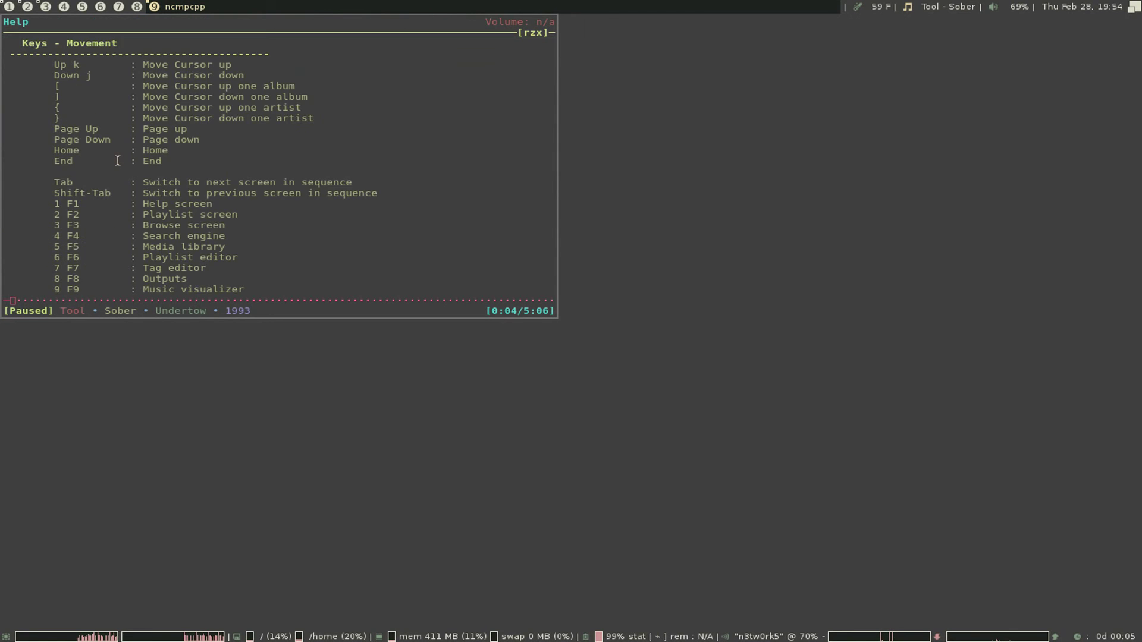
key(2)
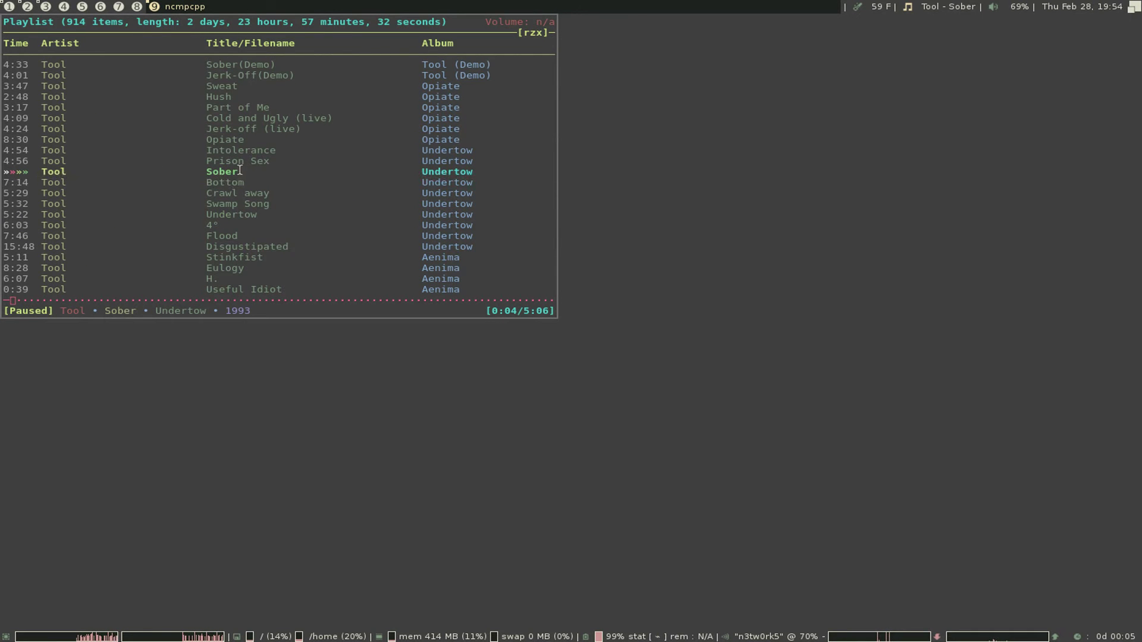
- Go through the tags to tag 3 and review the color and URxvt settings in .Xresources
key(alt+8)
key(alt+7)
key(alt+1)
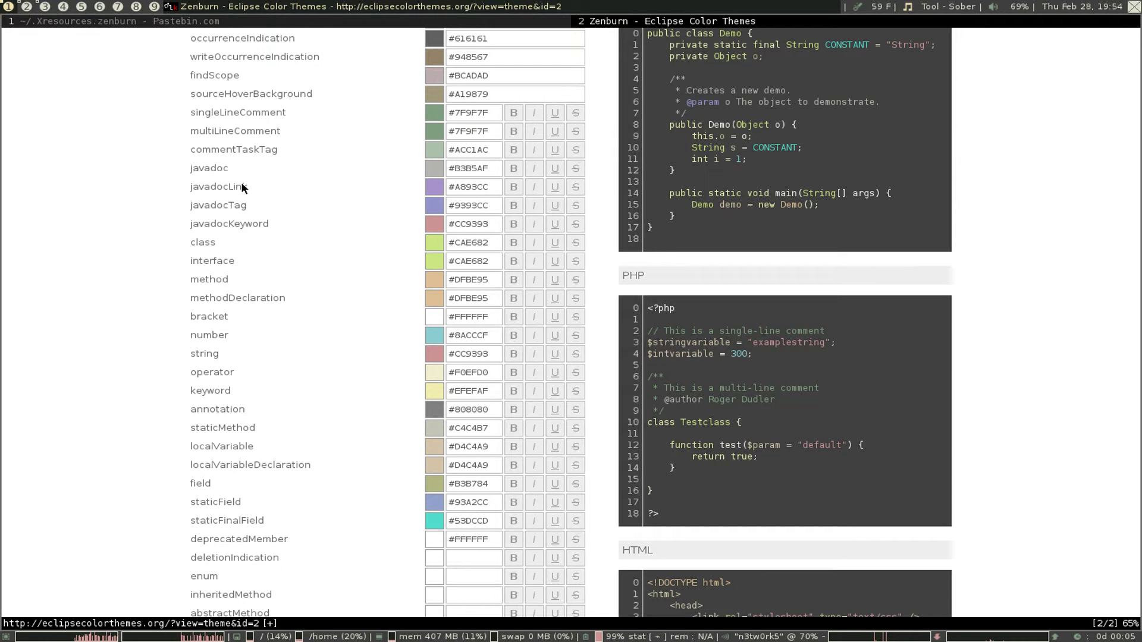
key(alt+2)
key(alt+3)
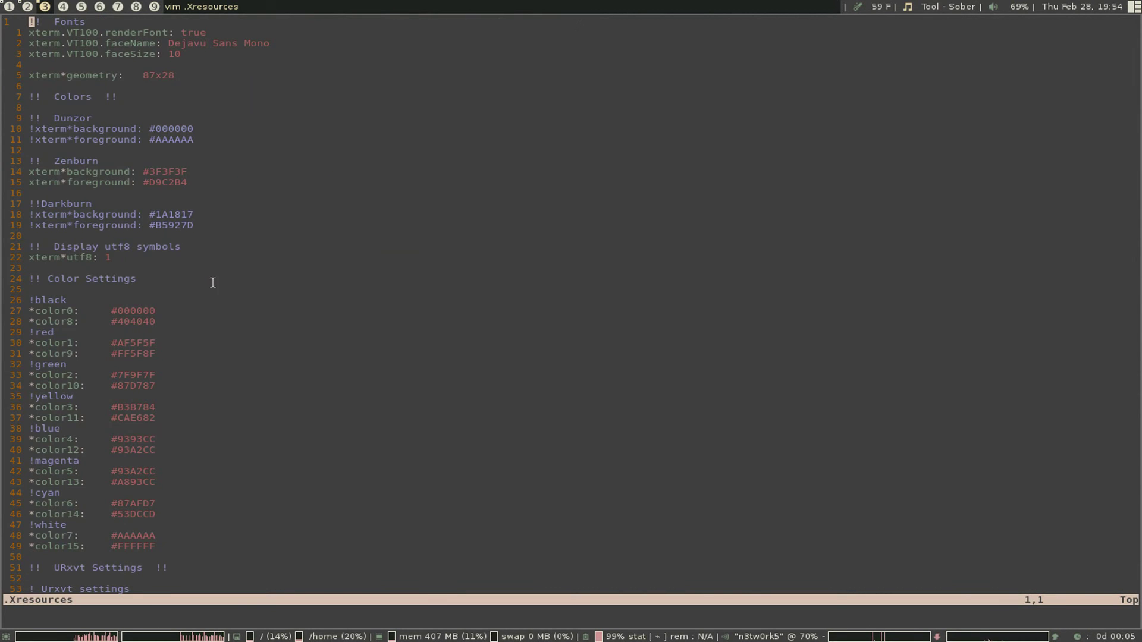
scroll(135, 491, down, 11)
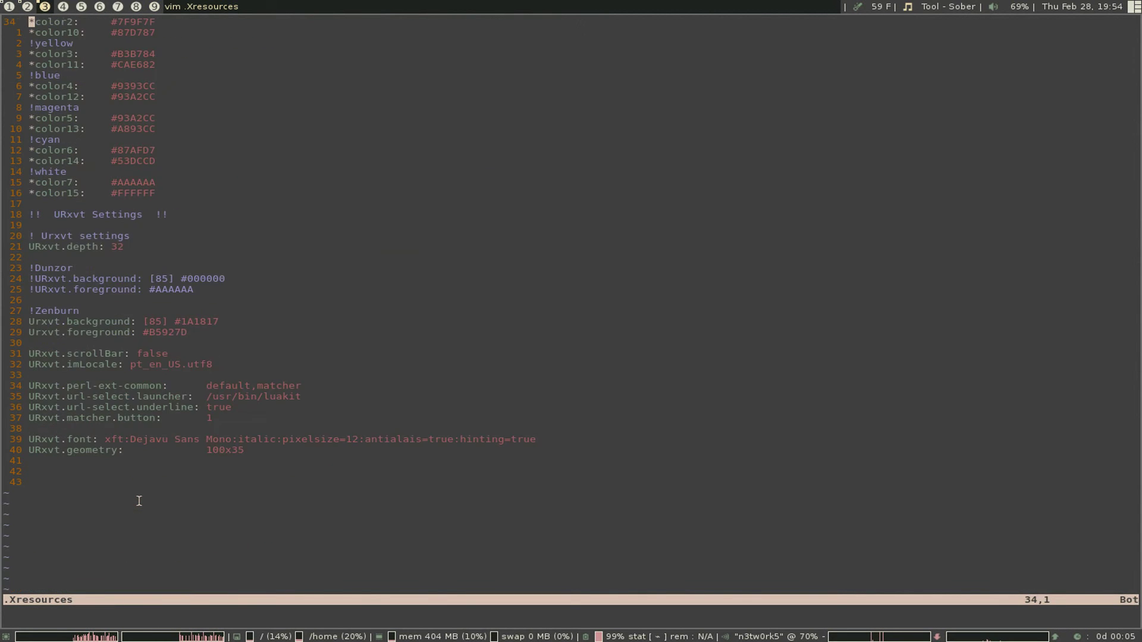
scroll(139, 501, up, 11)
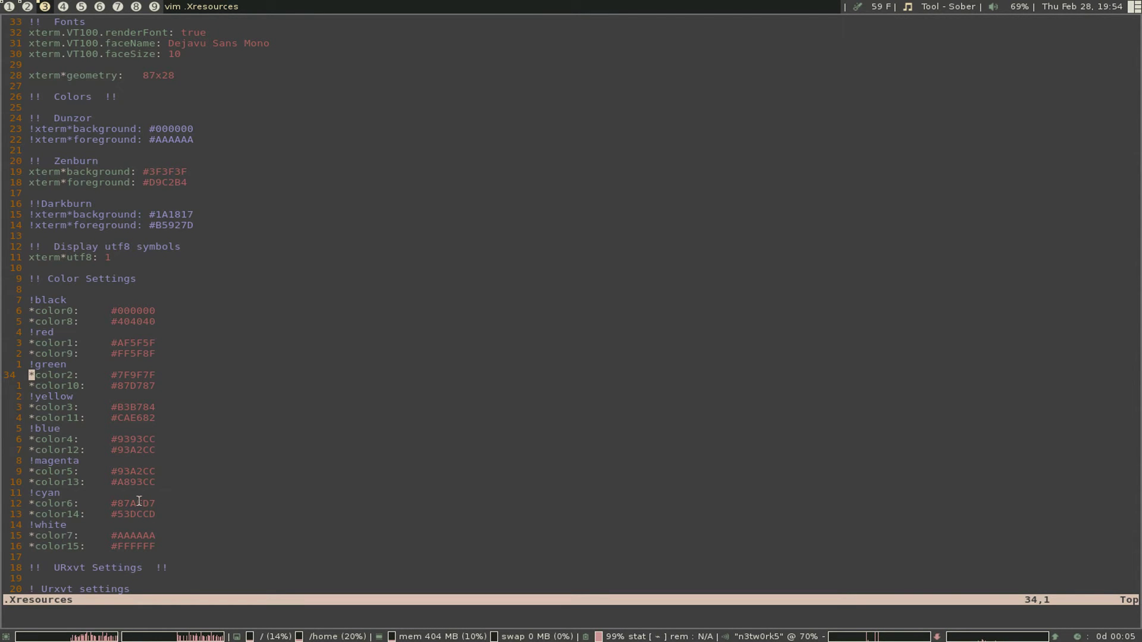
key(q)
key(colon)
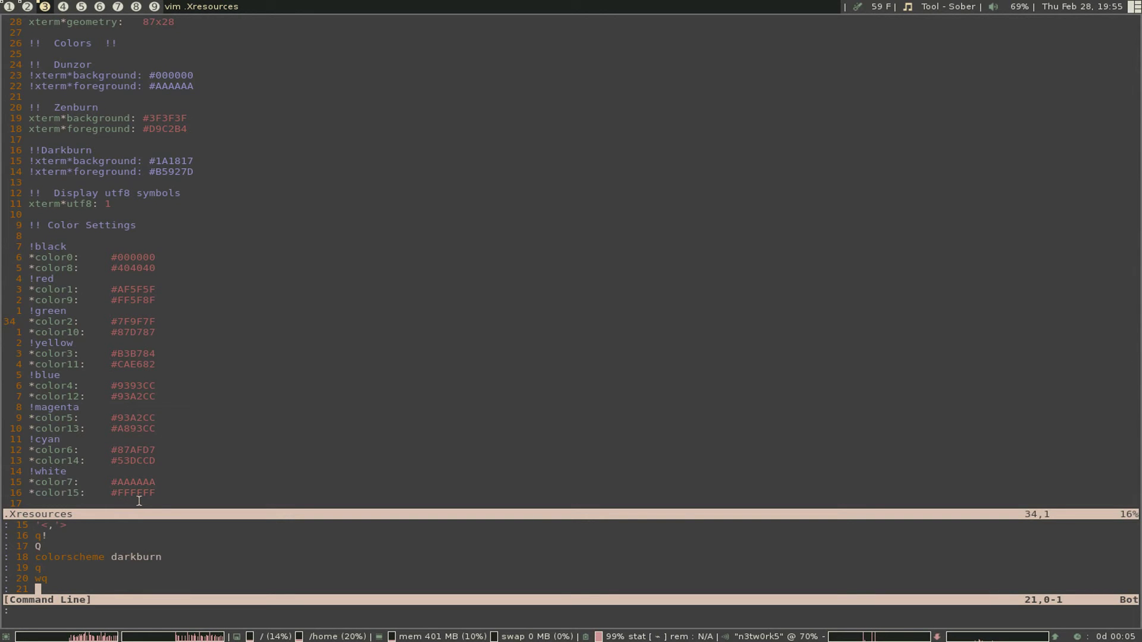
key(Escape)
text(:q)
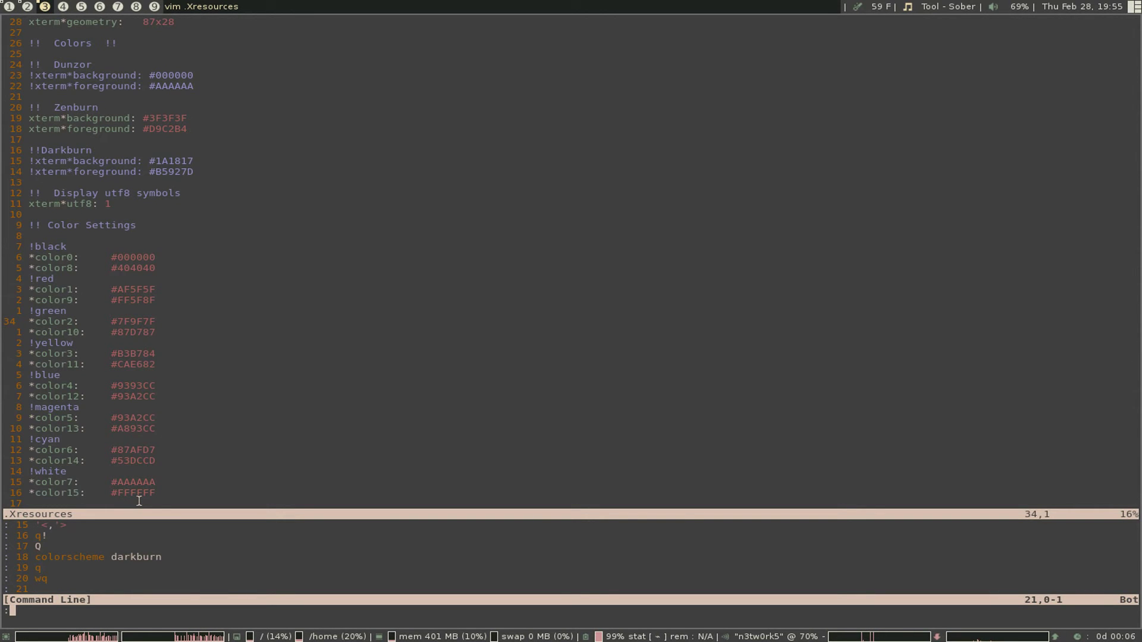
key(Return)
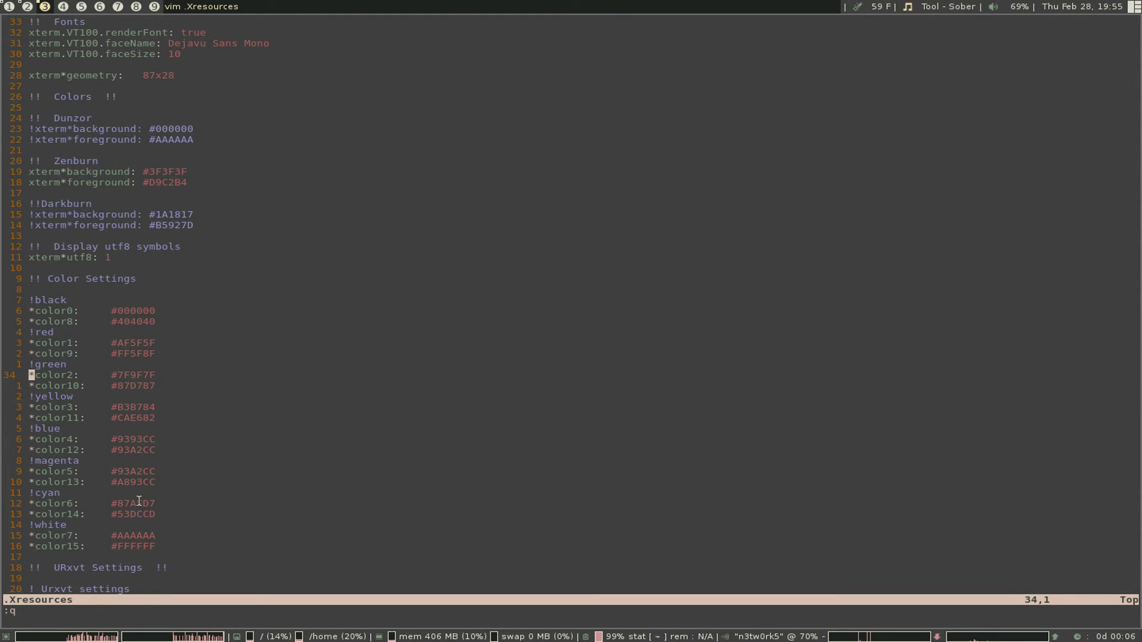
- Quit vim and close its terminal on tag 3
text(:)
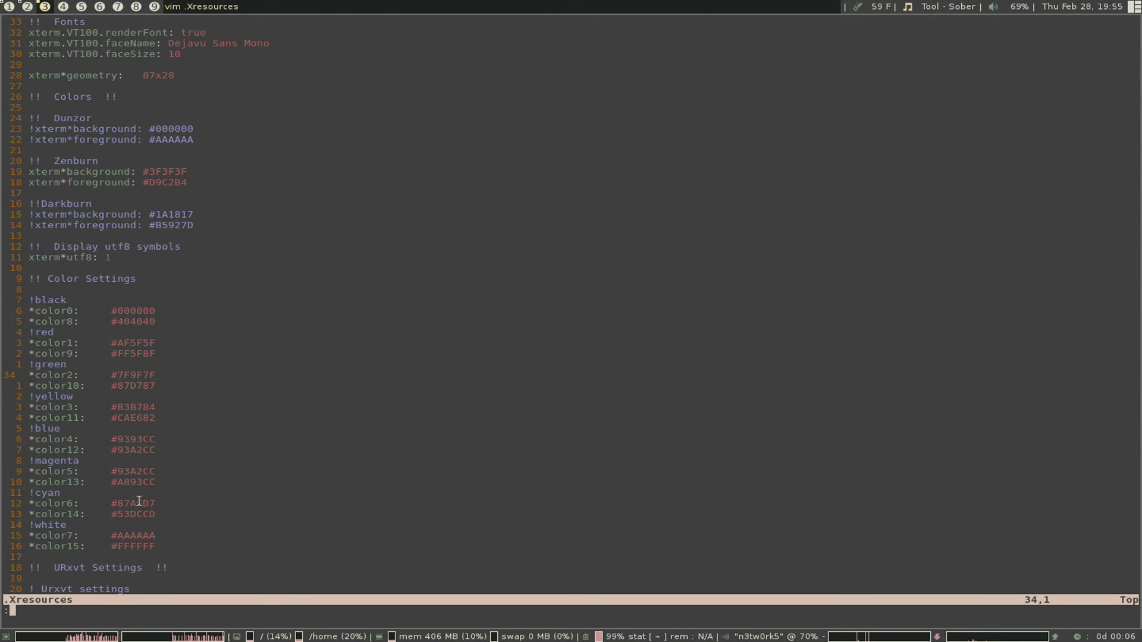
text(q)
key(Return)
key(ctrl+d)
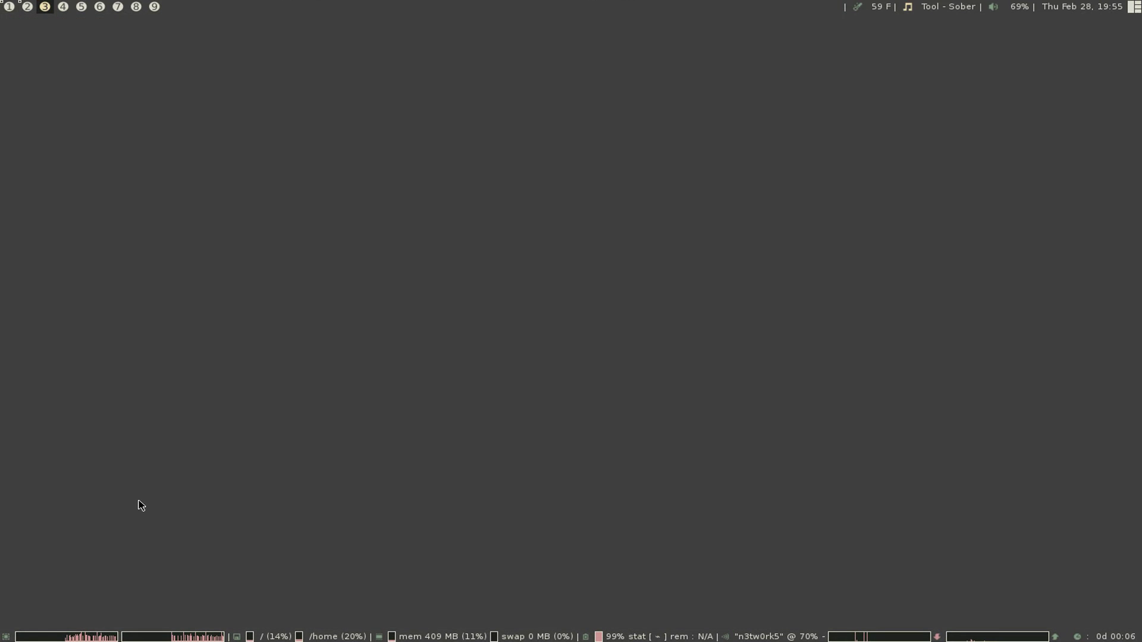
- Switch tag 3 to the floating layout and list the Scripts directory in a new terminal
key(super+space)
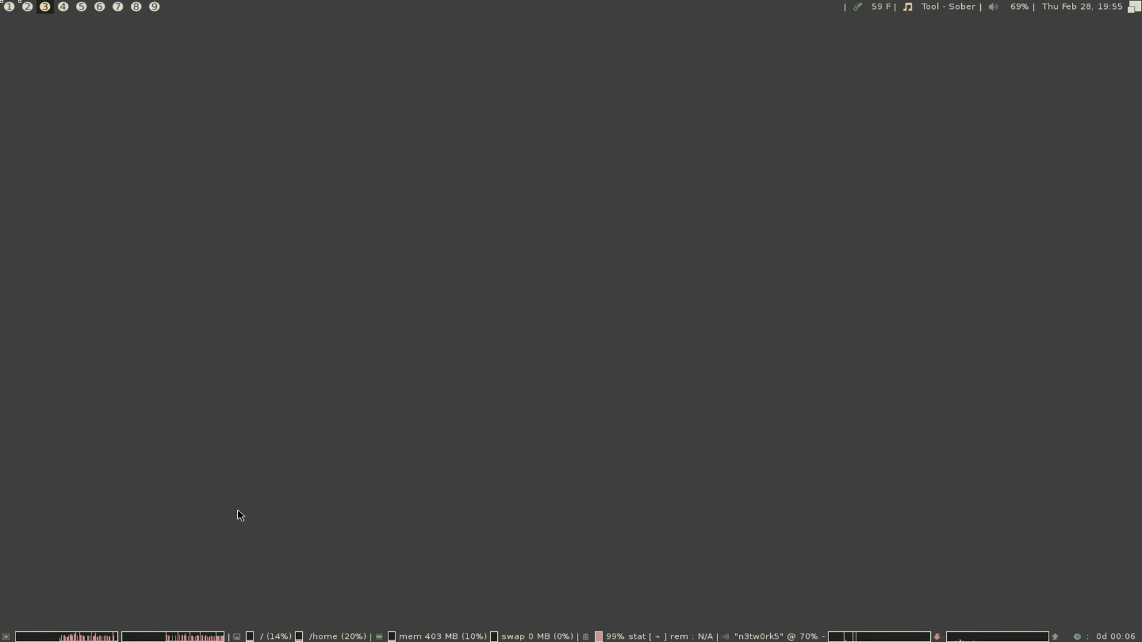
key(super+Return)
text(cd )
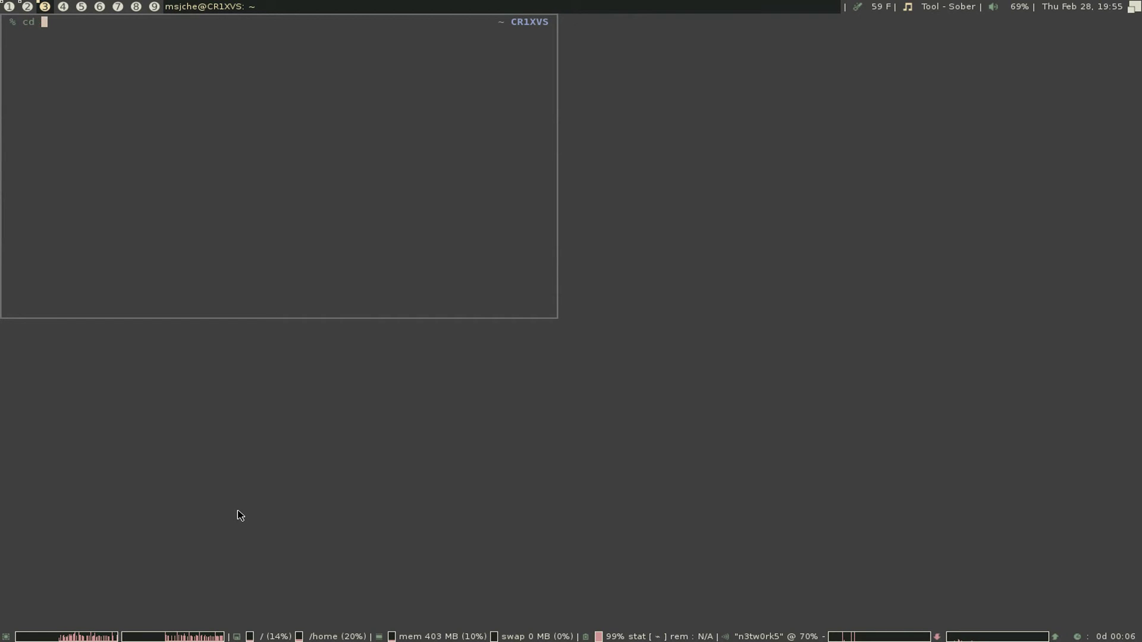
text(Scri)
key(Tab)
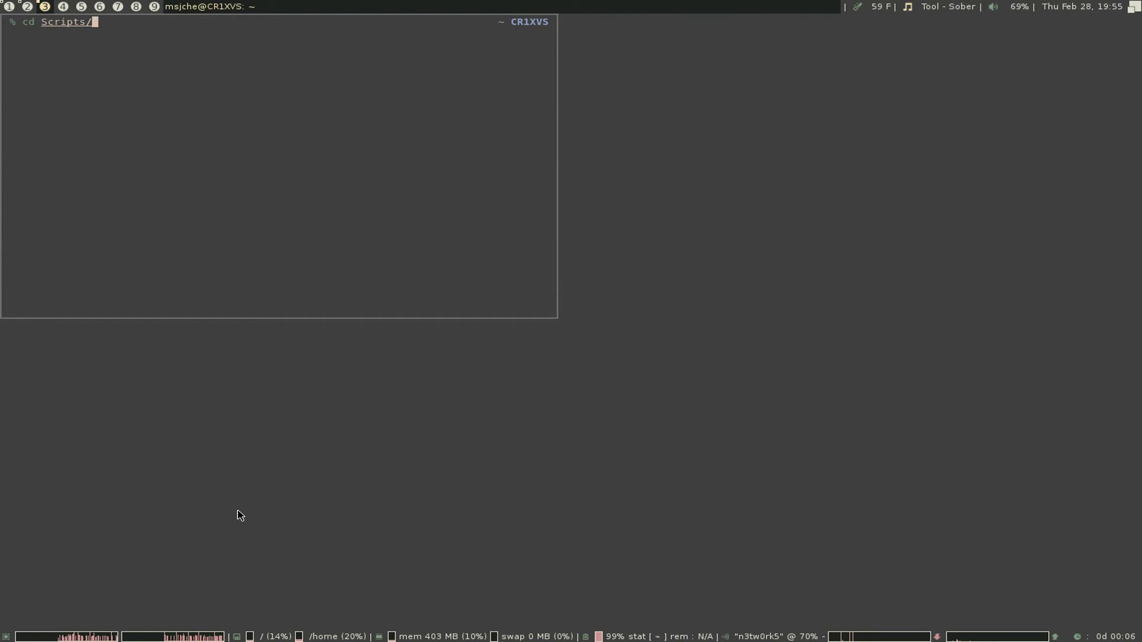
key(Return)
text(ls)
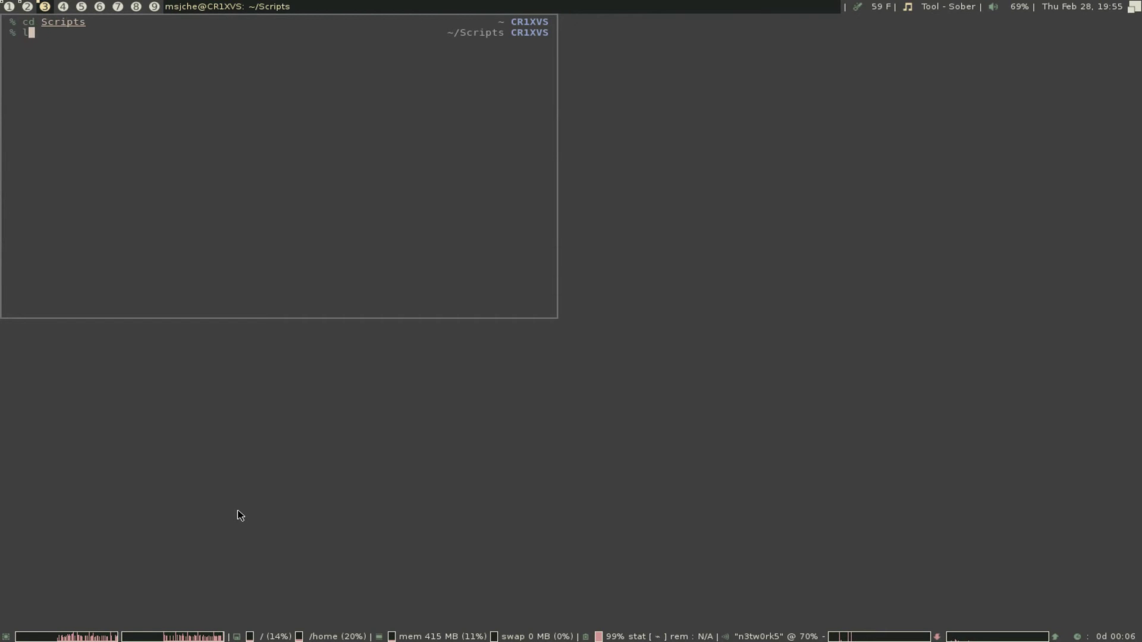
key(Return)
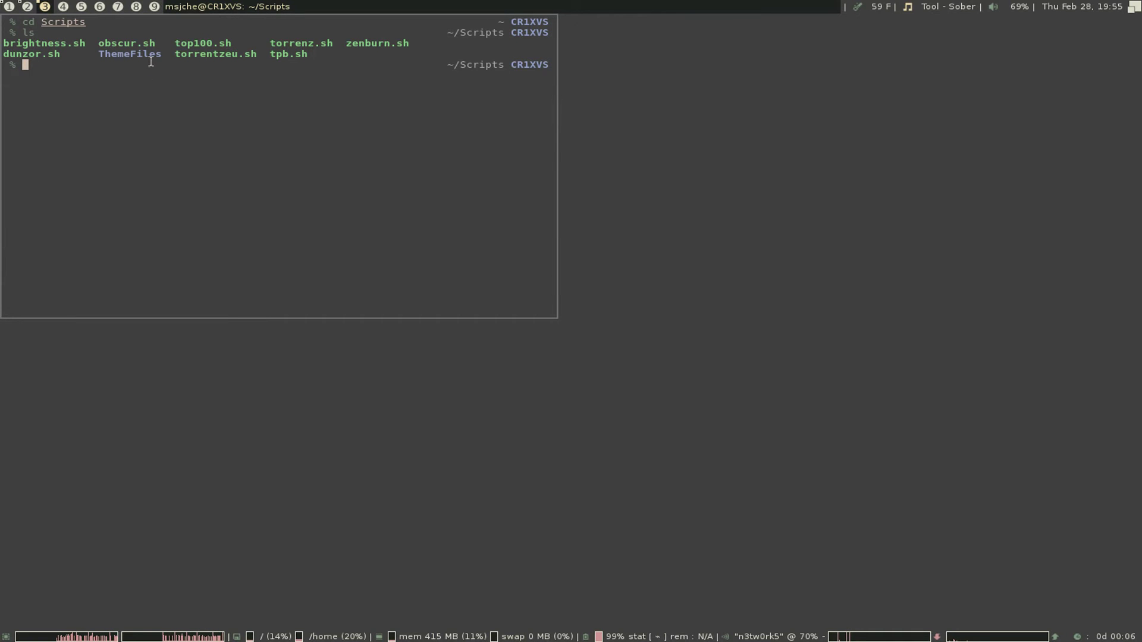
- Change into the ThemeFiles directory and list its files
text(cd The)
key(Tab)
key(Return)
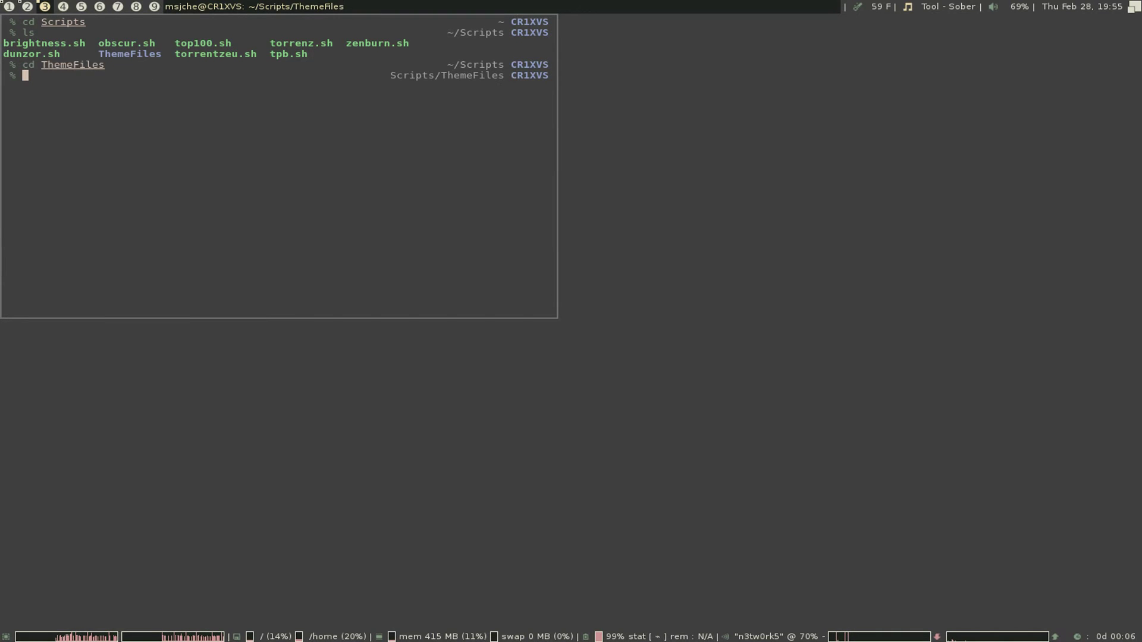
text(ls)
key(Return)
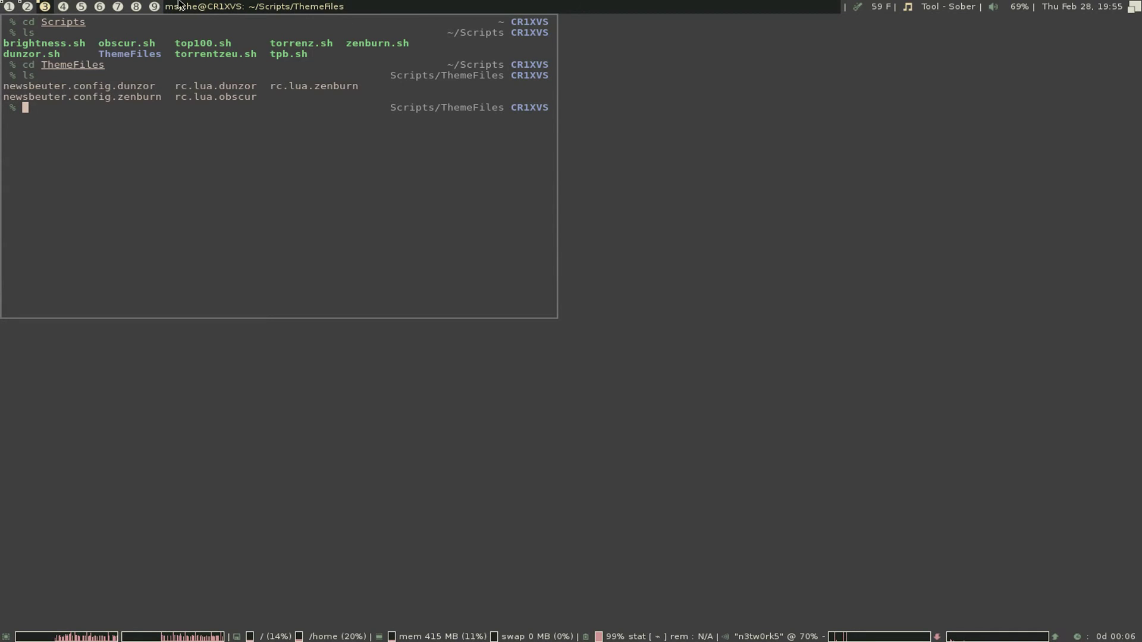
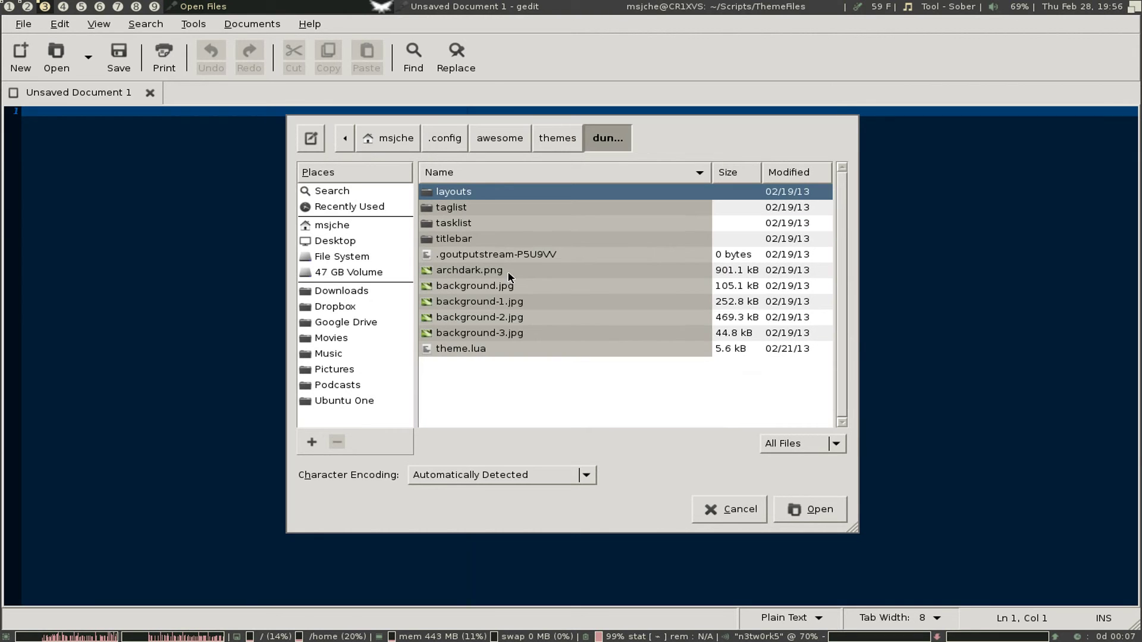
- Open theme.lua from the dunzor theme folder and highlight digits of the theme.bg_normal hex color
double_click(474, 351)
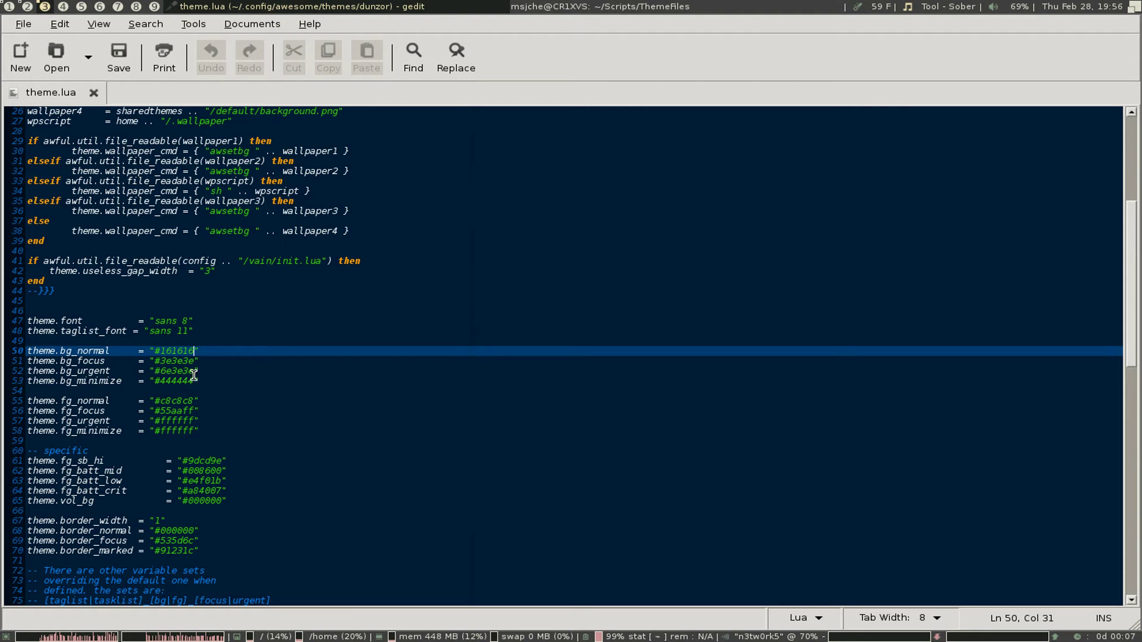
key(shift+Left)
key(shift+Left)
key(shift+Left)
key(shift+Left)
key(shift+Left)
key(shift+Left)
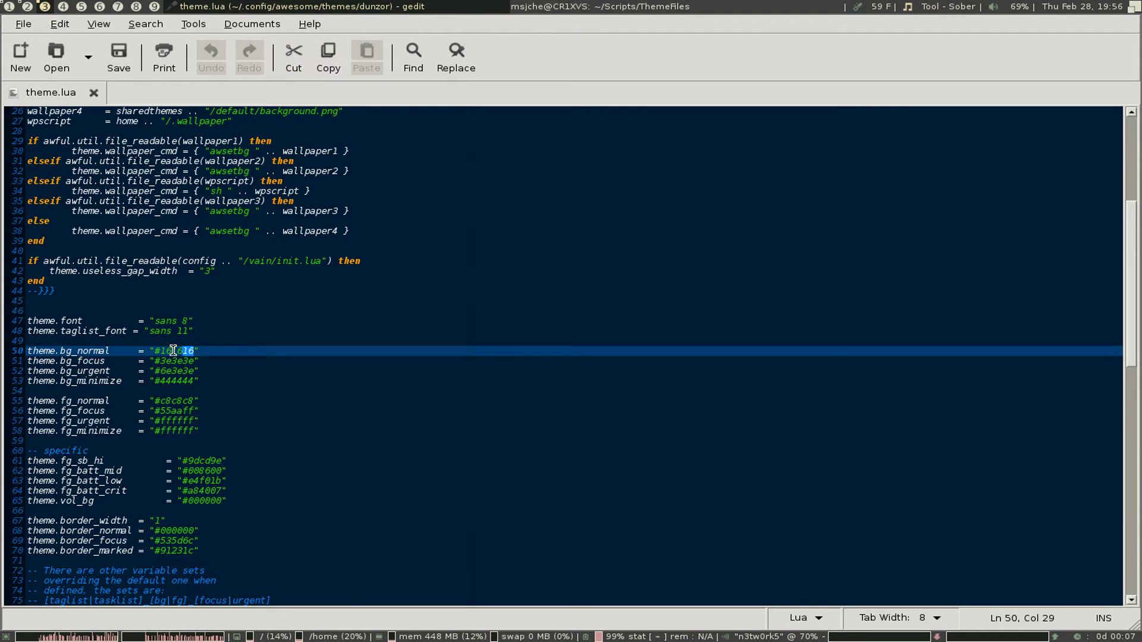
key(shift+Right)
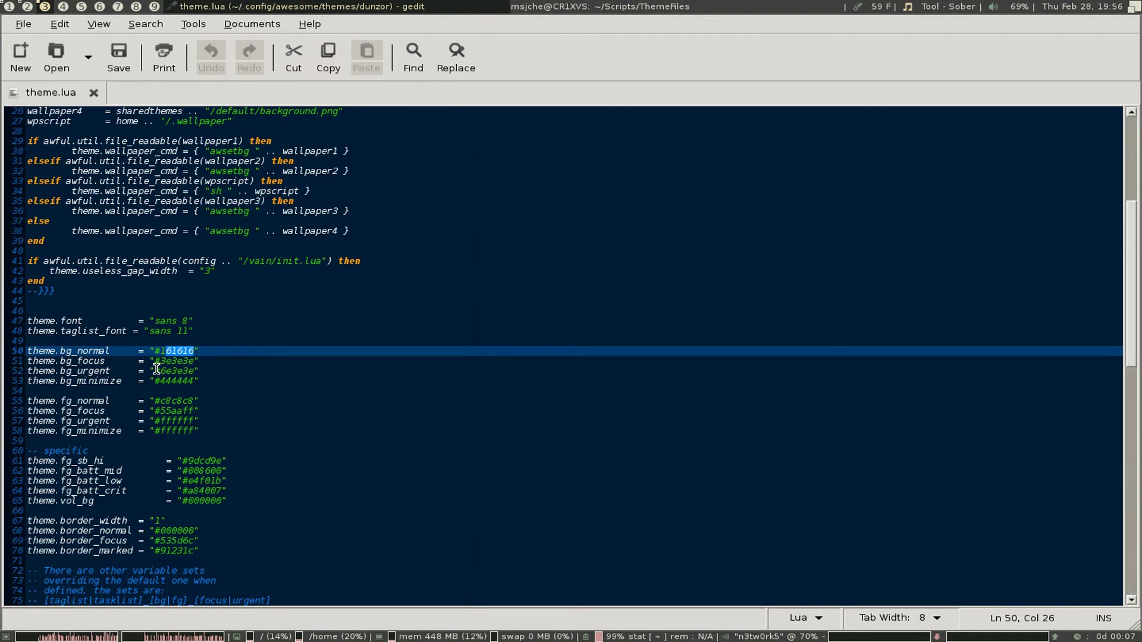
- Copy the theme.fg_normal hex color from theme.lua and switch to the Zenburn Eclipse Color Themes page in the browser on tag 1
drag(194, 402, 164, 401)
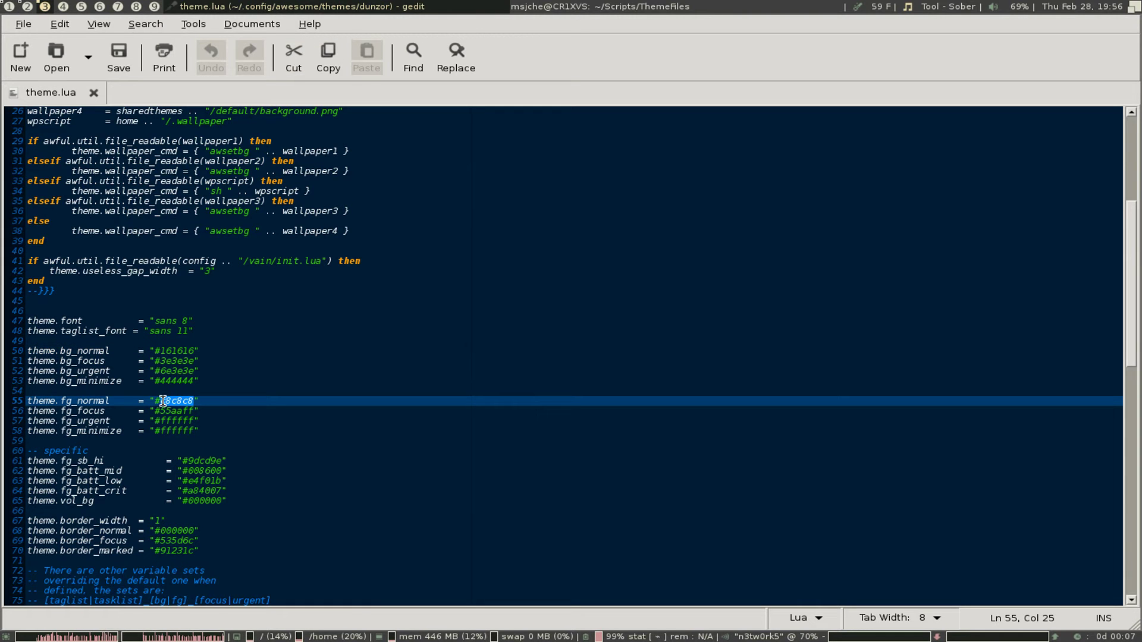
key(ctrl+c)
key(super+Left)
key(super+Left)
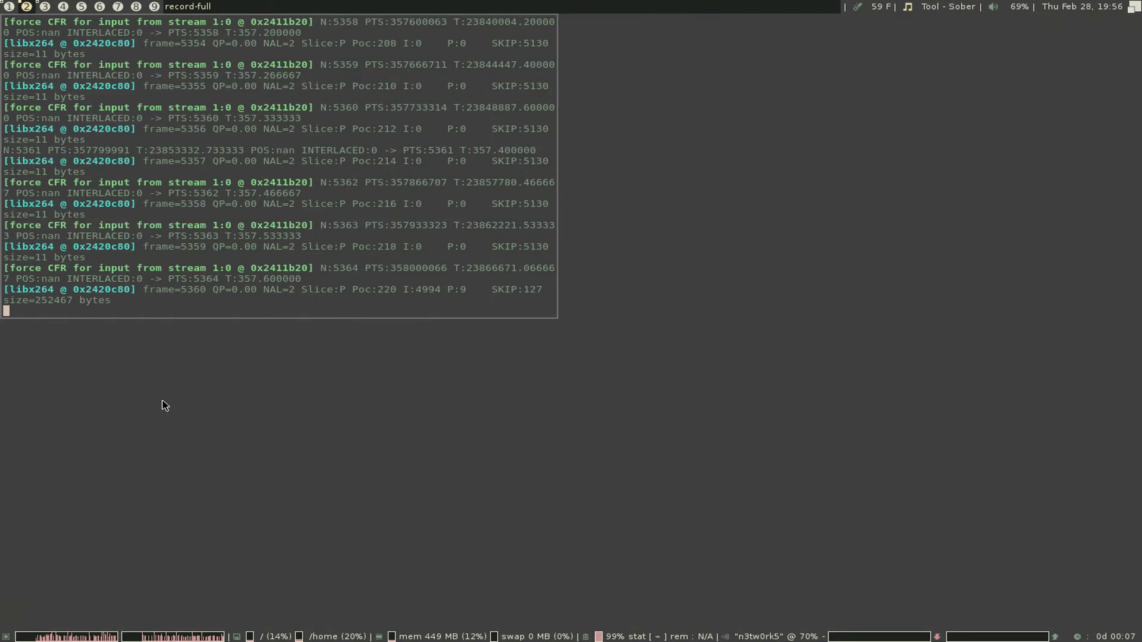
key(ctrl+Page_Up)
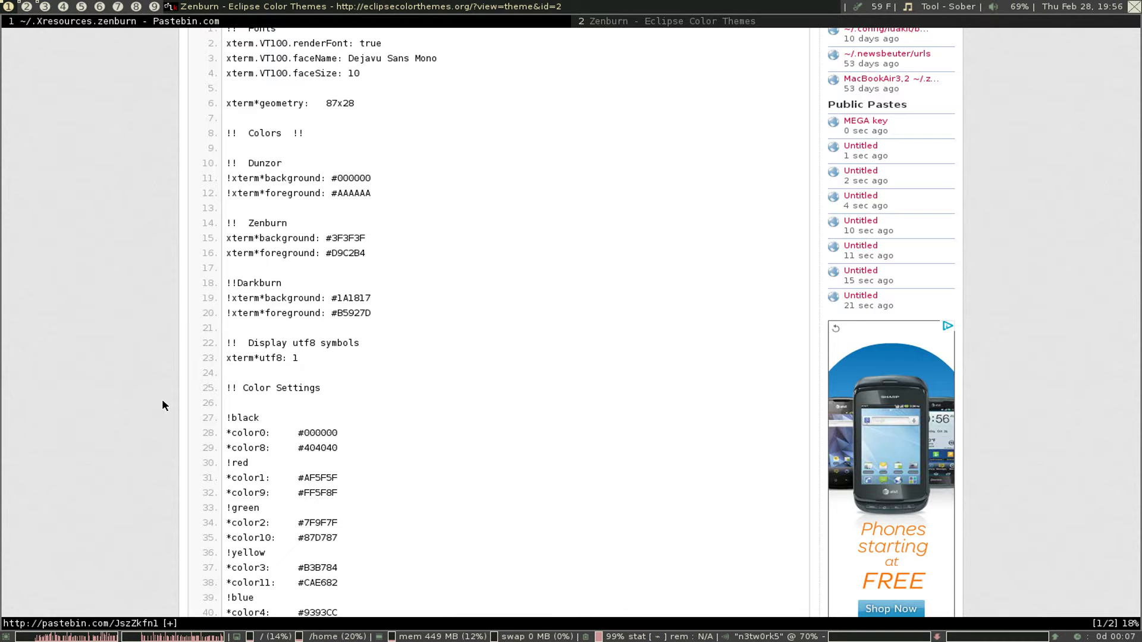
key(ctrl+Page_Down)
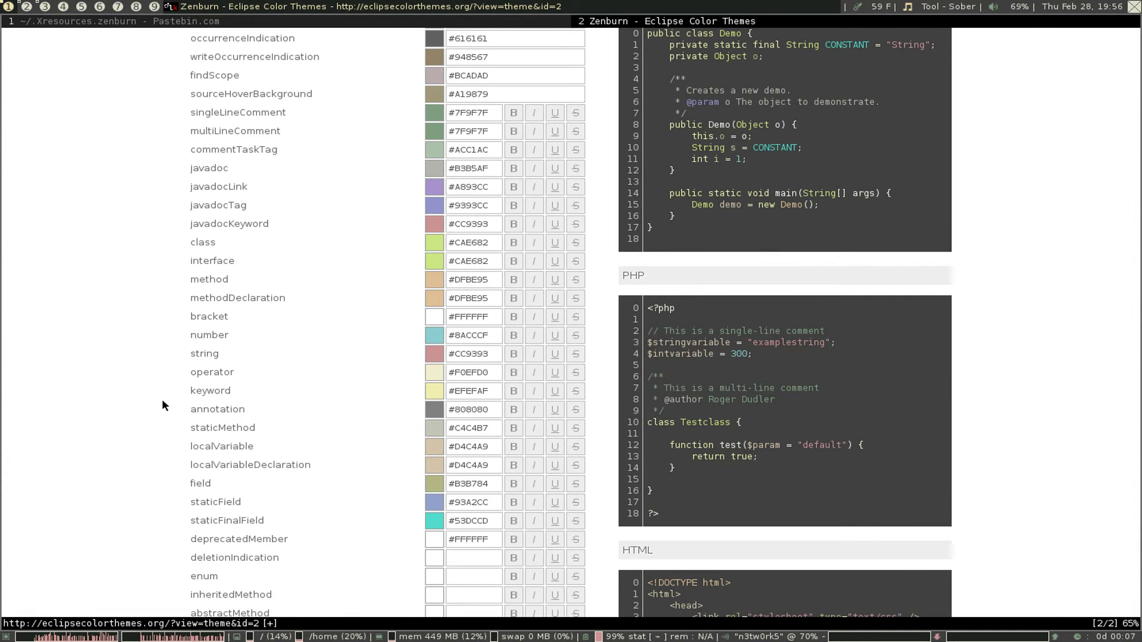
text(tp://www.colorpicker.com)
key(Return)
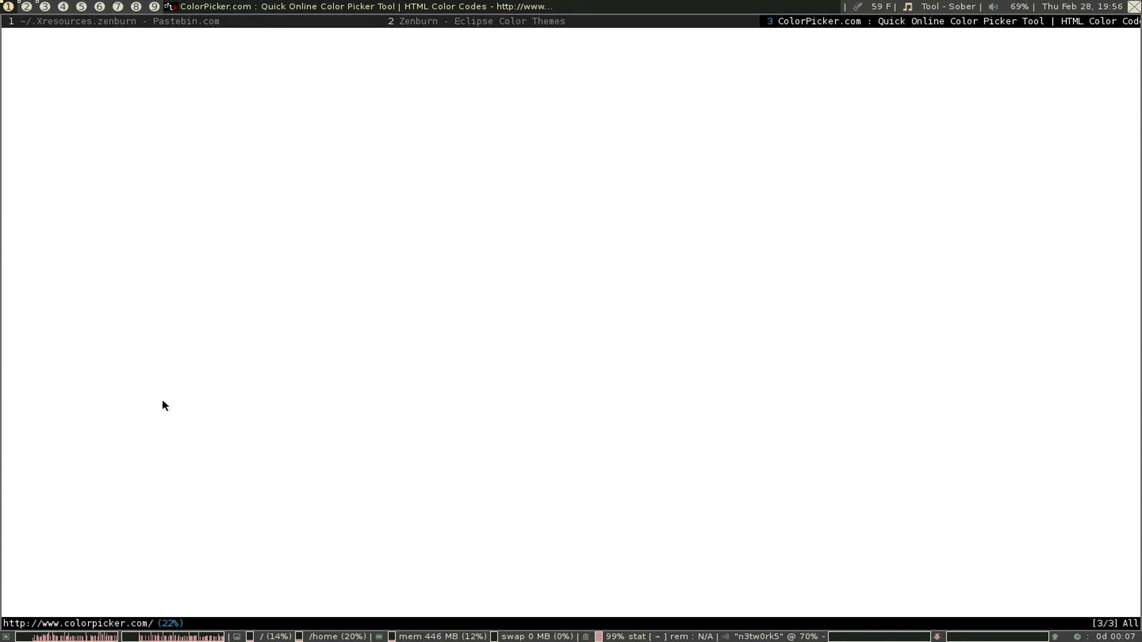
click(544, 67)
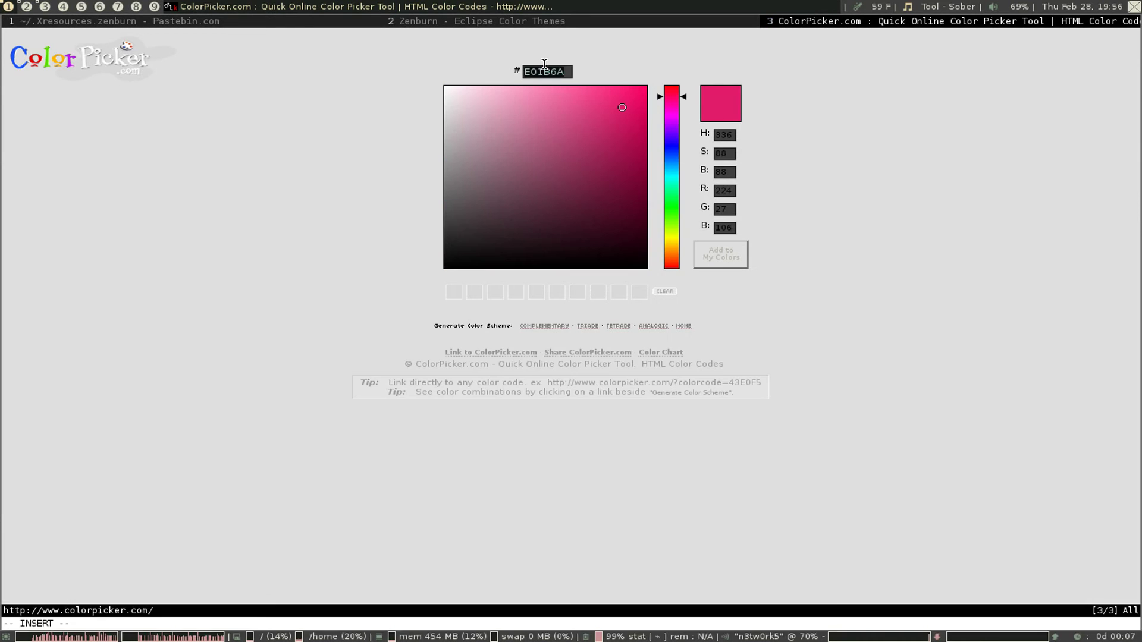
text(C8C8C8)
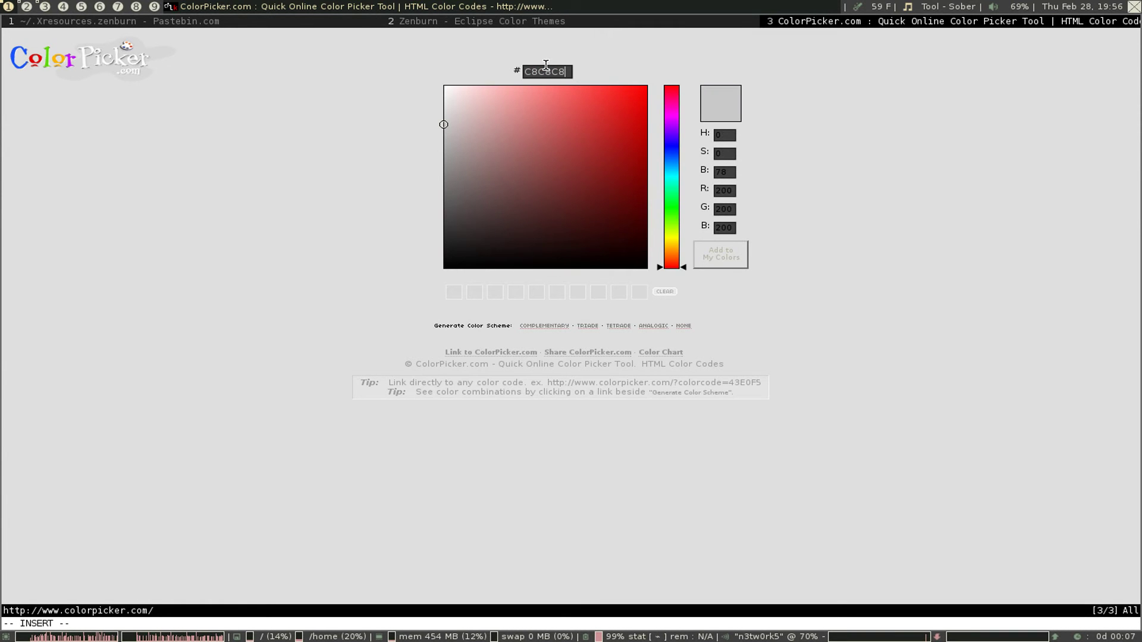
- Copy the theme.fg_focus value 55aaff from theme.lua on tag 3 and preview it in the color picker
key(super+2)
key(super+3)
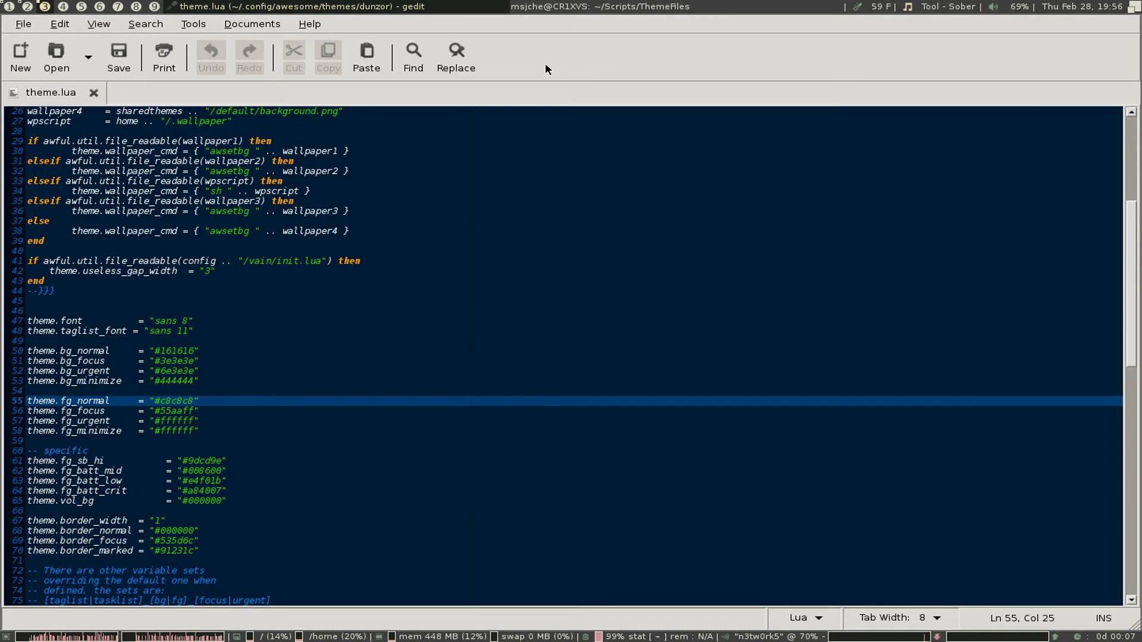
drag(161, 410, 188, 409)
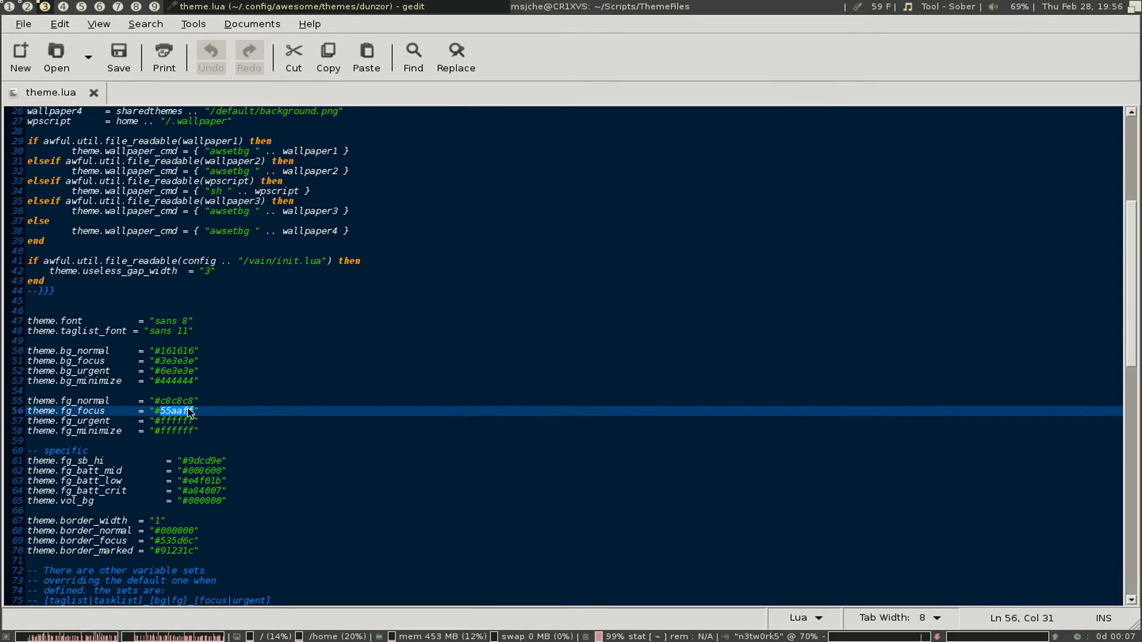
key(super+1)
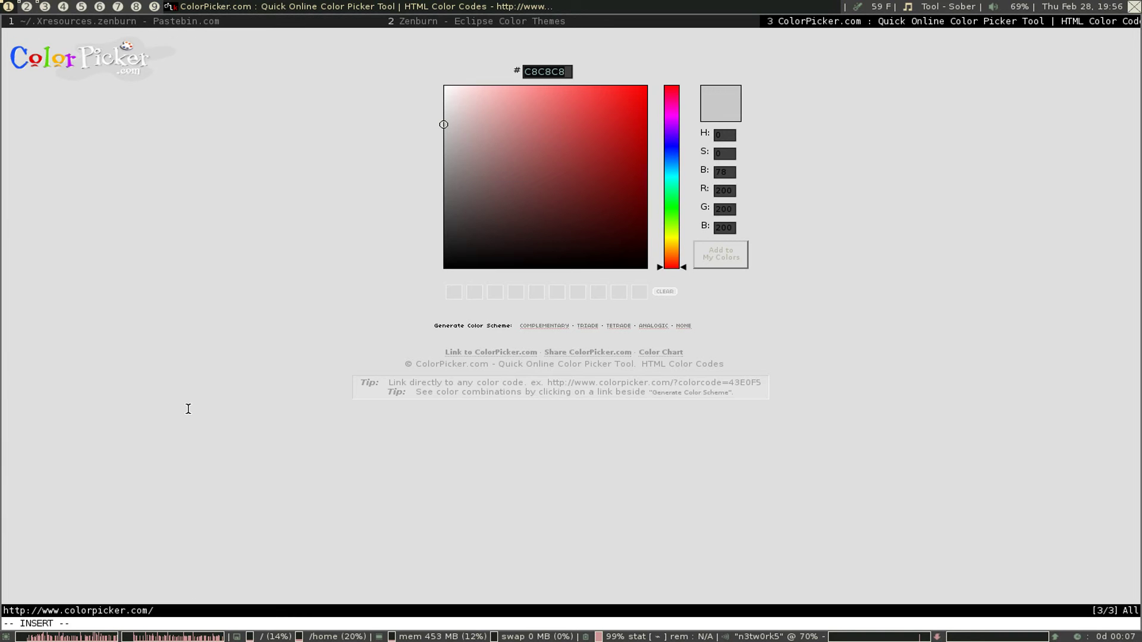
key(ctrl+v)
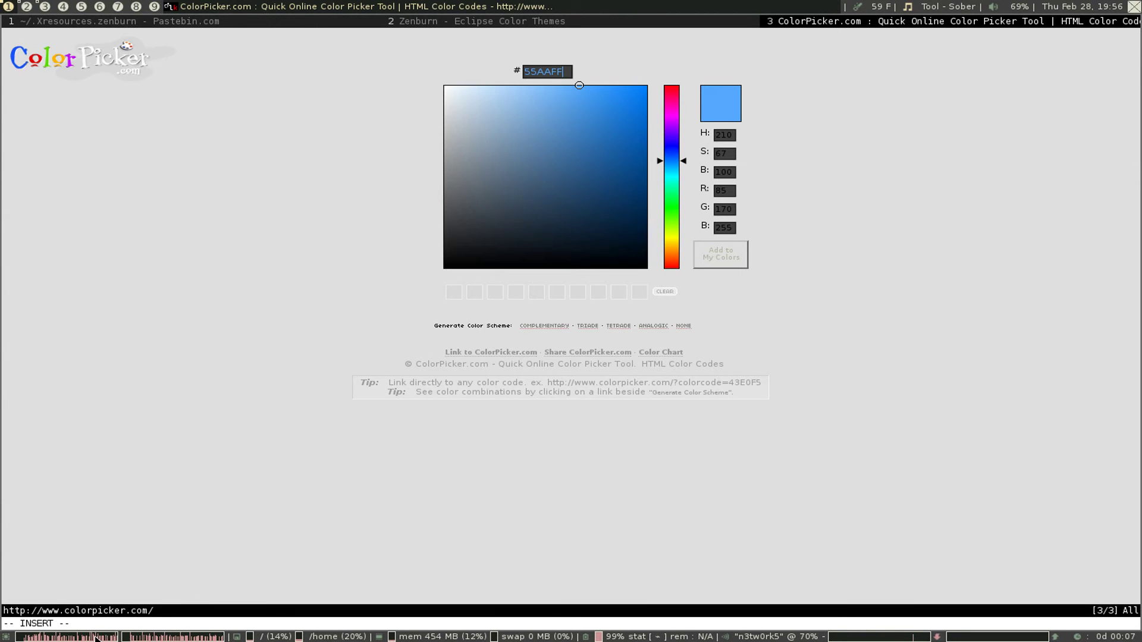
- Open a new terminal on tag 3, change into the Scripts directory and list its contents
key(super+3)
key(super+j)
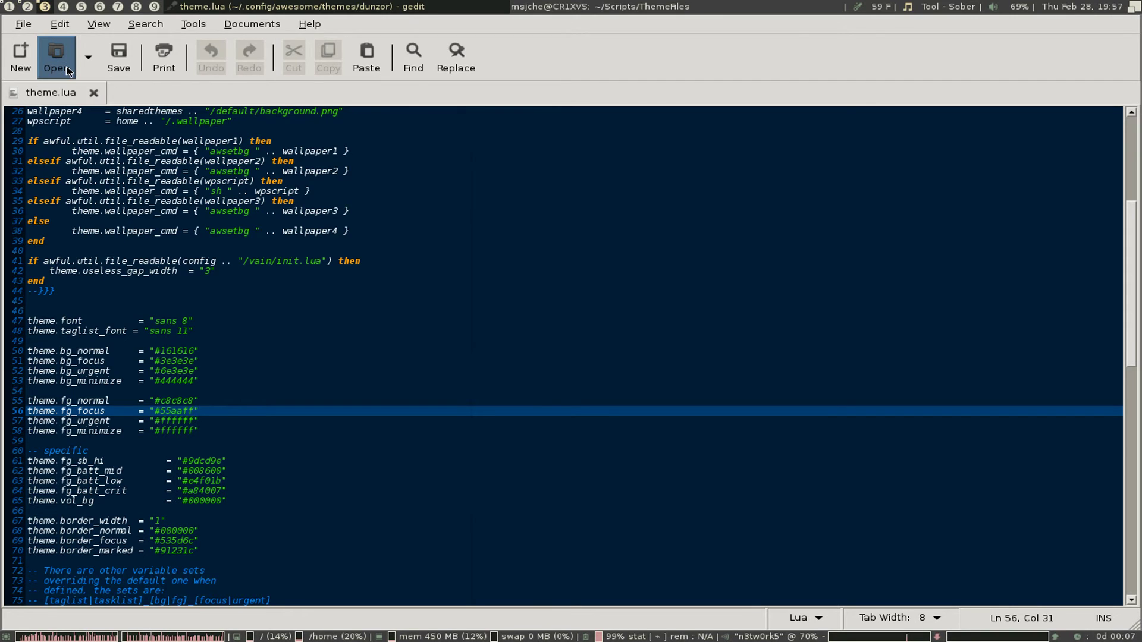
key(super+Return)
text(c)
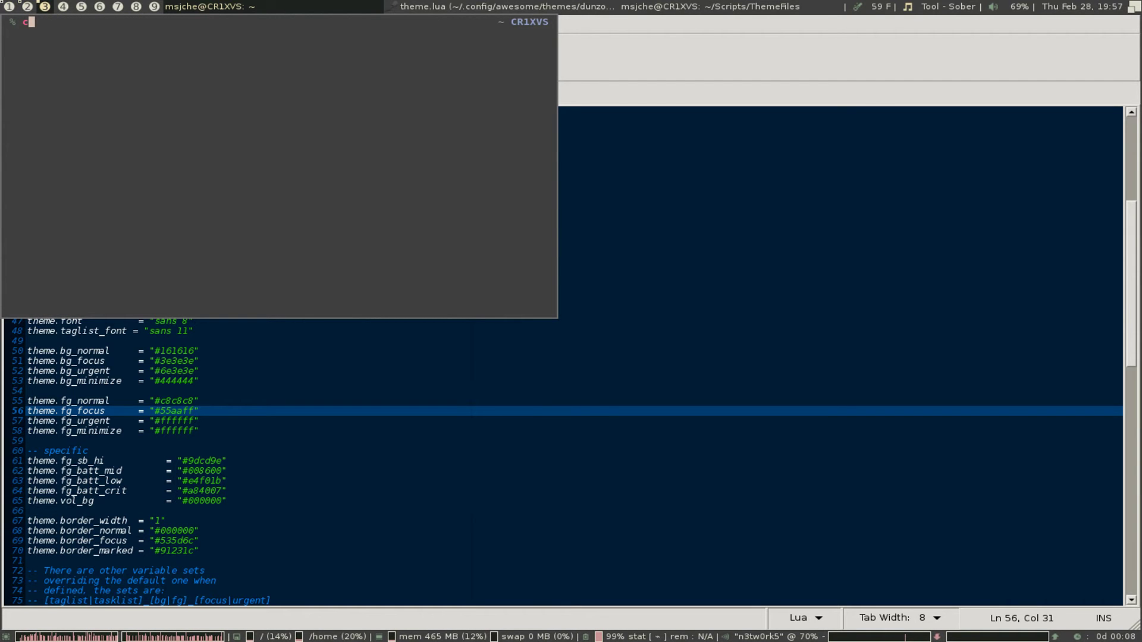
key(BackSpace)
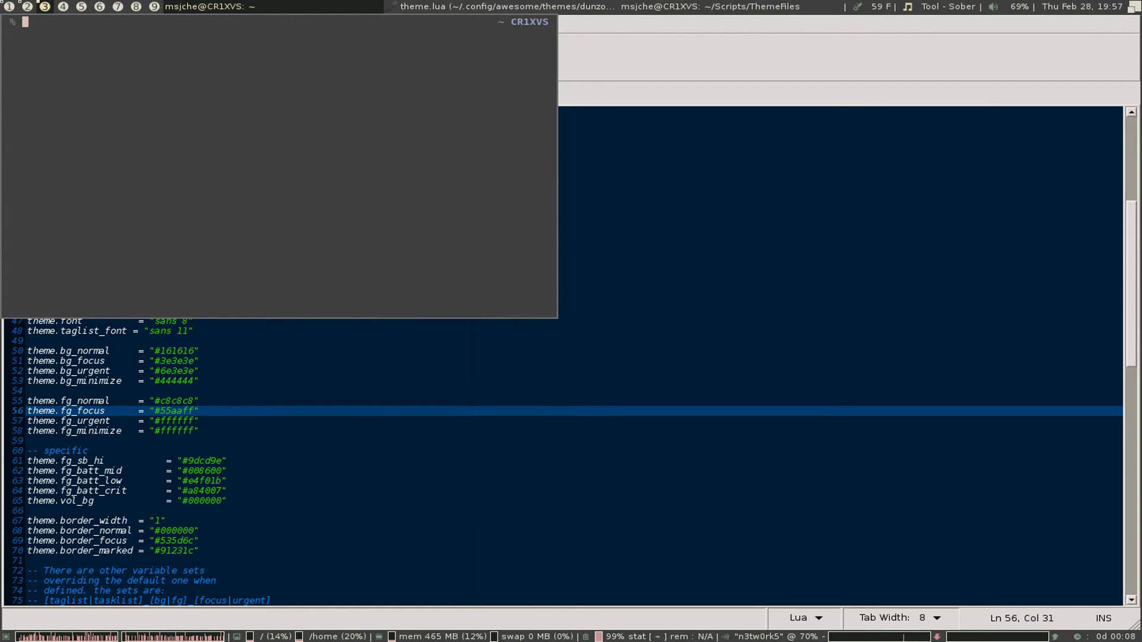
text(cd .)
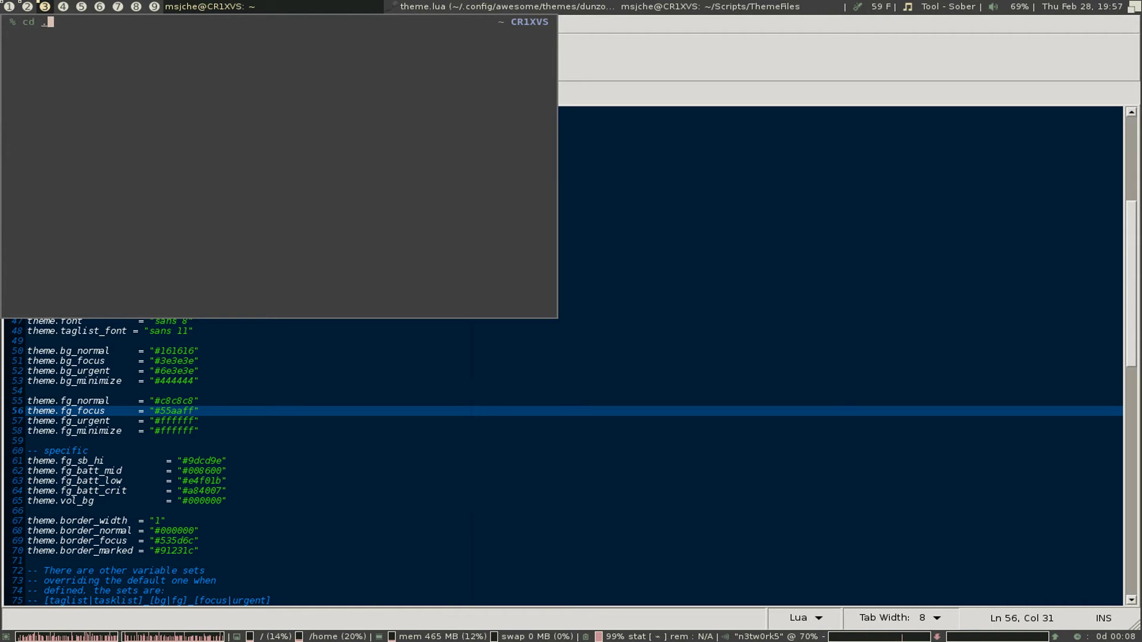
key(BackSpace)
text(Scripts/)
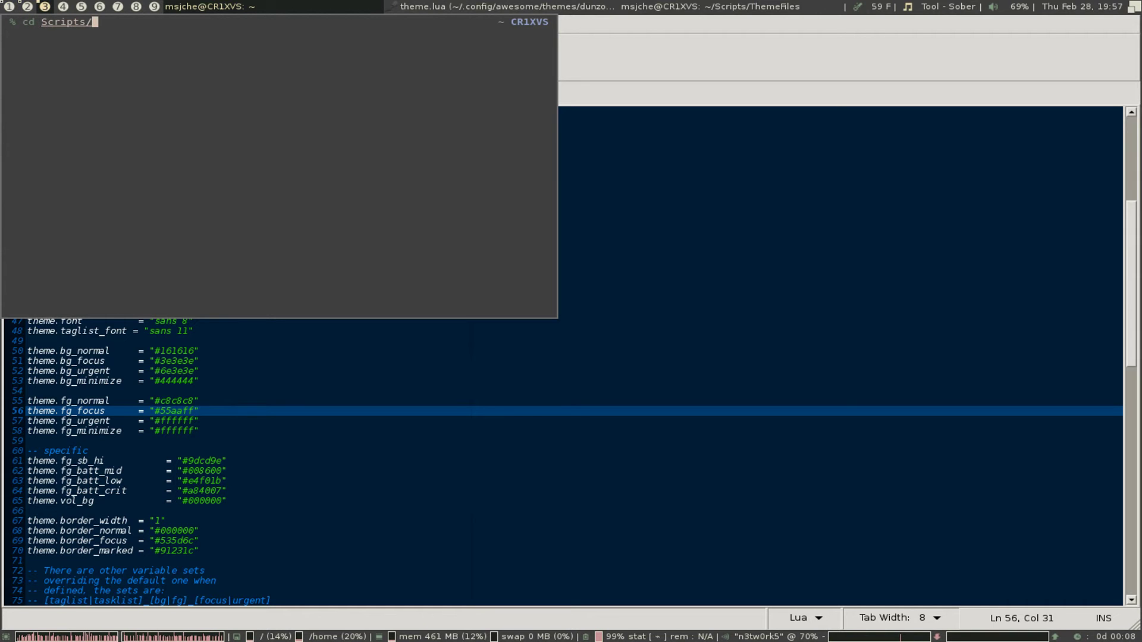
text(Th)
key(BackSpace)
key(BackSpace)
key(Return)
text(ls)
key(Return)
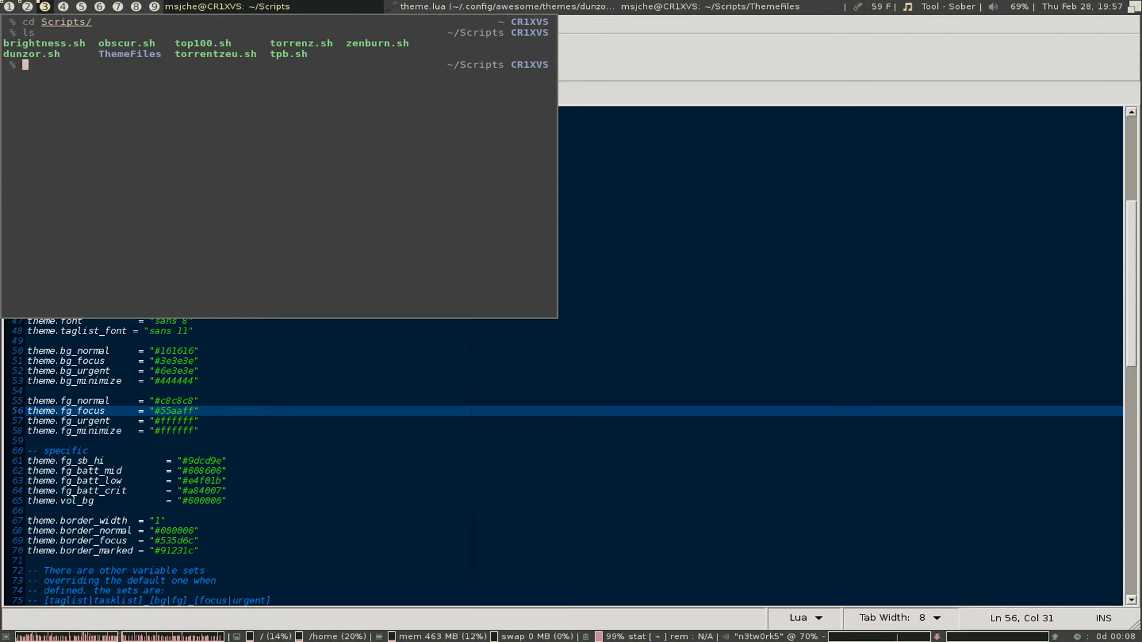
- Change into the ThemeFiles directory and list its files
text(cd Th)
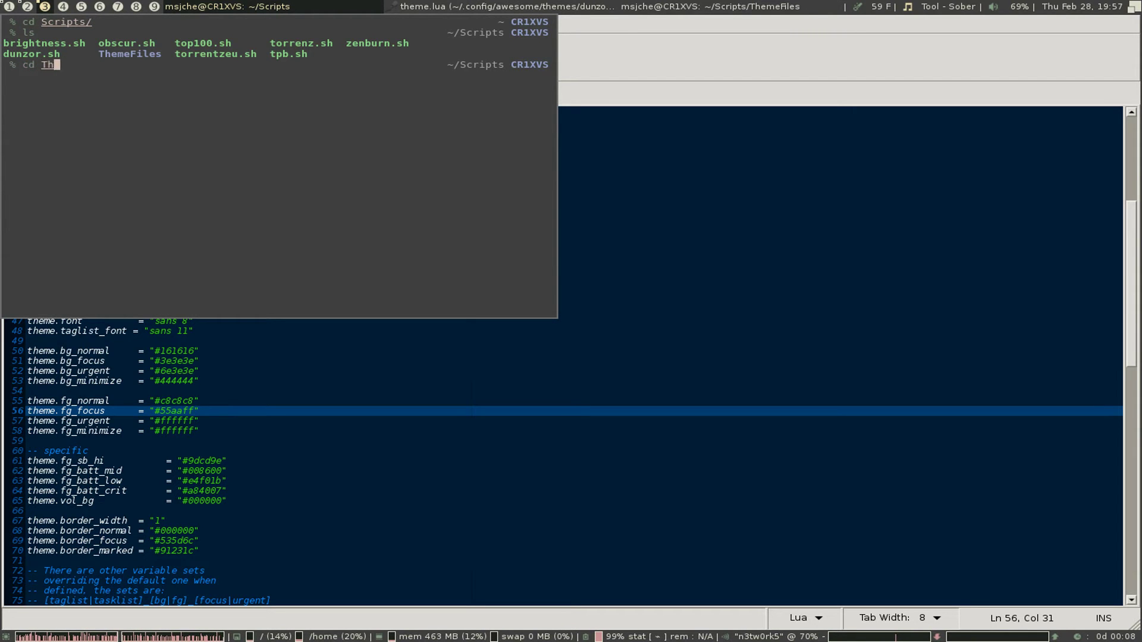
key(Tab)
key(Return)
text(ls)
key(Return)
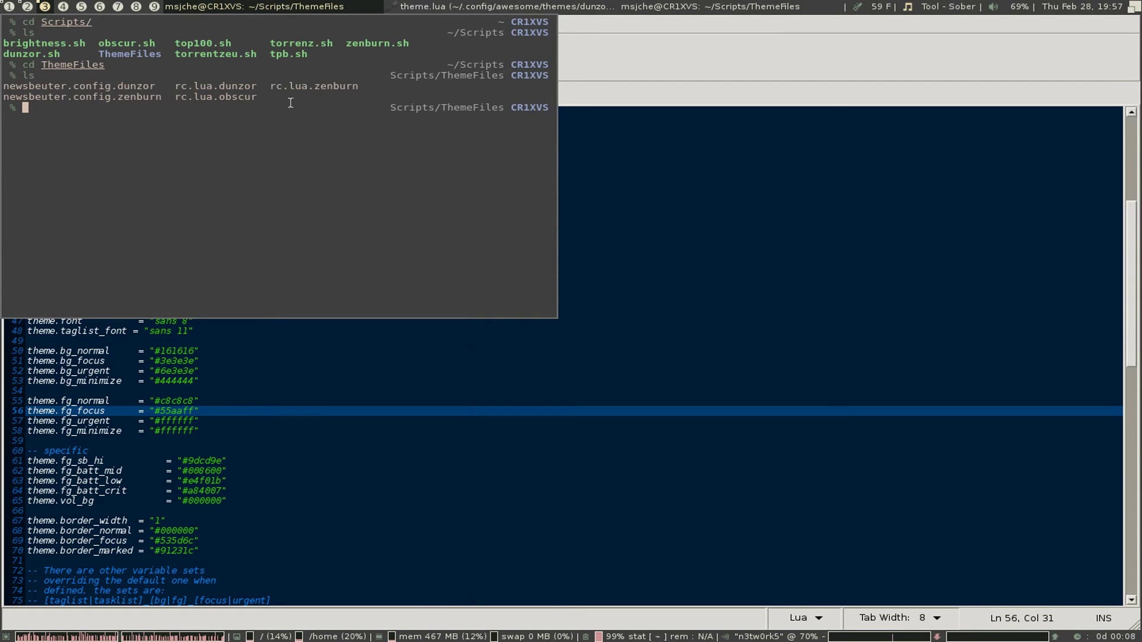
- Return the terminal to the home directory with the home command
text(cp)
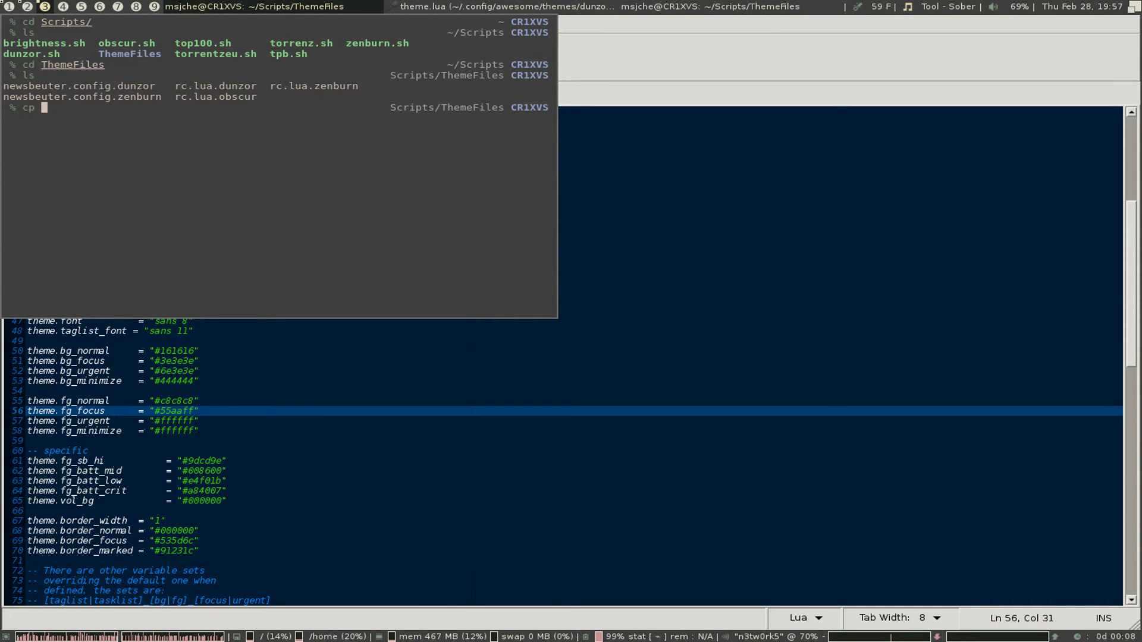
key(BackSpace)
key(BackSpace)
key(BackSpace)
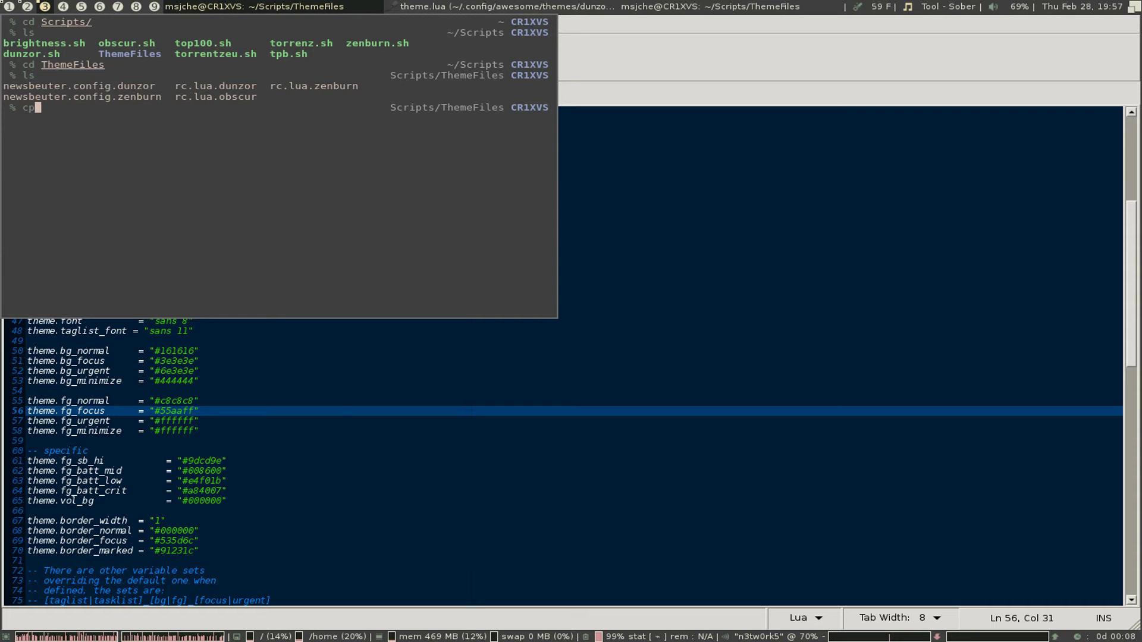
text(home)
key(Return)
- Draft a cp command from .config/awesome/rc.lua to Scripts/ThemeFiles/rc.lua.zenburn, and clear it without running it
text(cp )
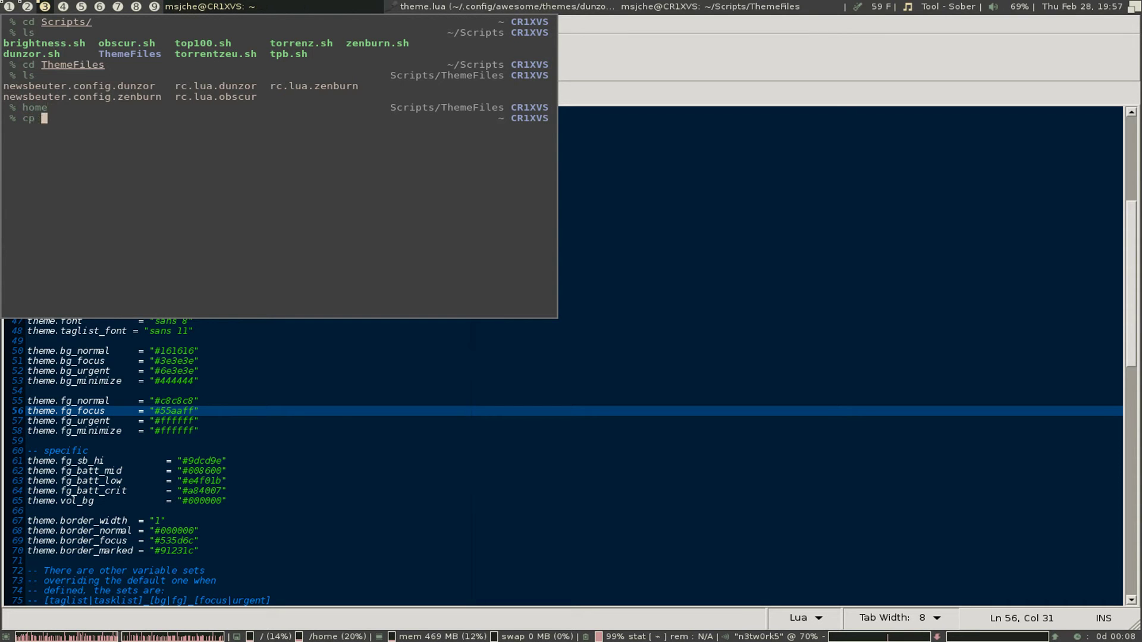
text(.config/awesome/rc.lua )
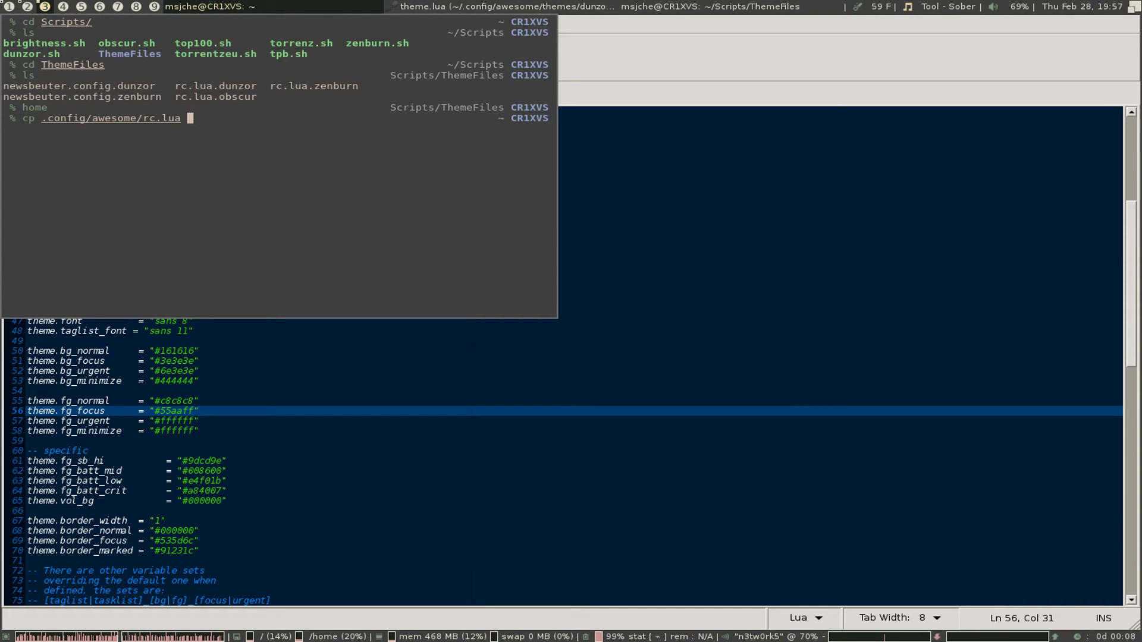
text(Scri)
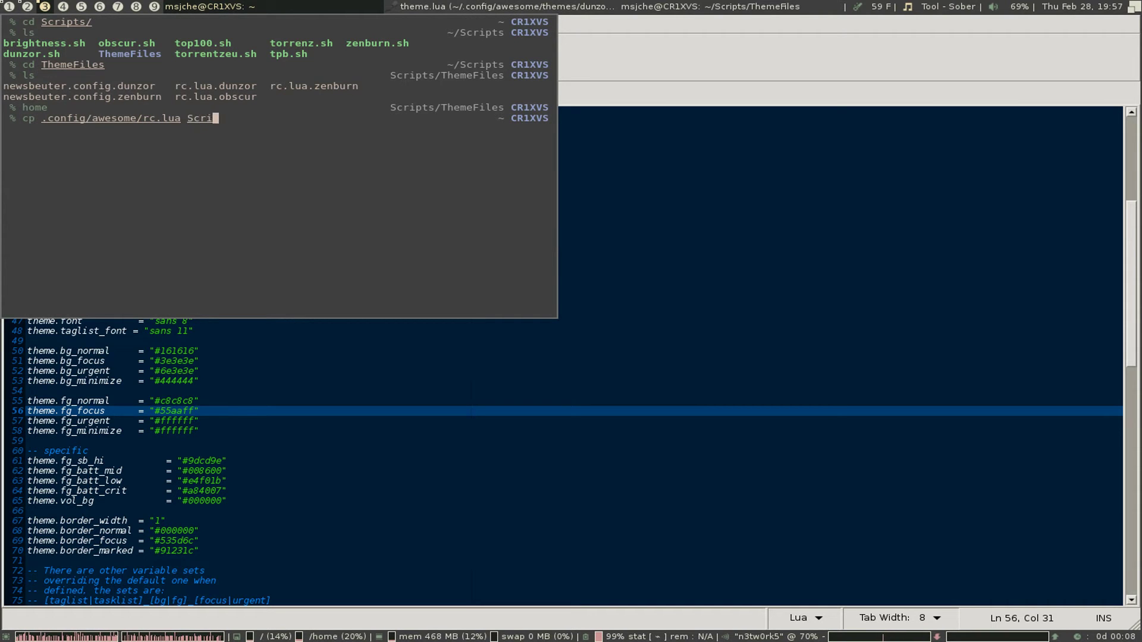
text(pts/The)
key(Tab)
text(rc.lua.)
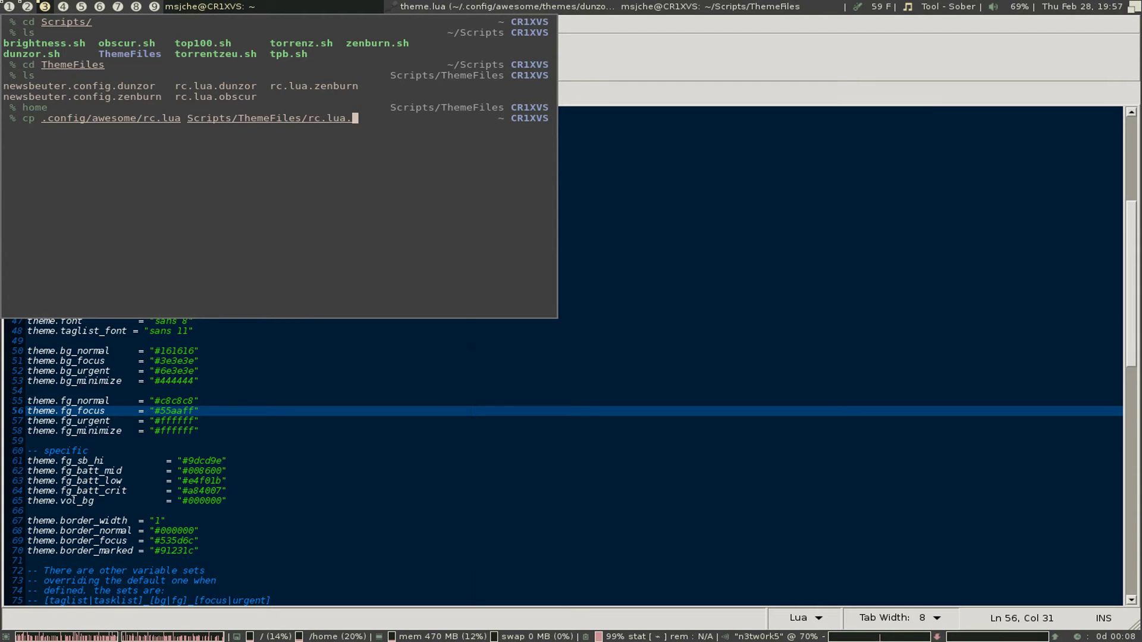
text(ze)
key(Tab)
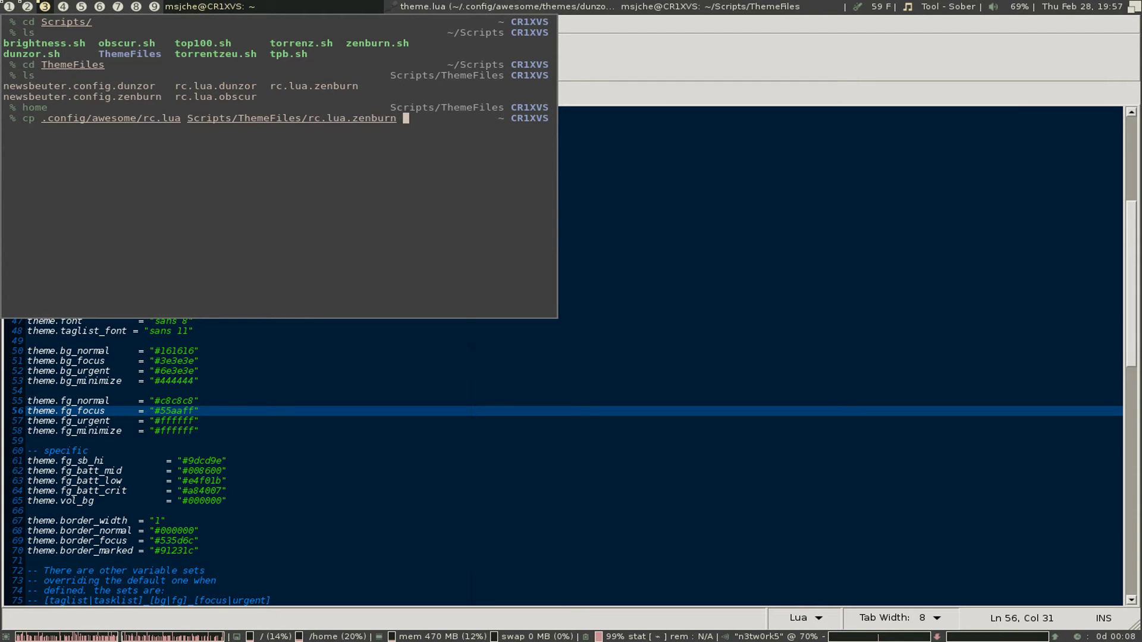
key(BackSpace)
key(BackSpace)
key(BackSpace)
key(BackSpace)
key(BackSpace)
key(BackSpace)
key(BackSpace)
key(BackSpace)
key(BackSpace)
key(BackSpace)
key(BackSpace)
key(BackSpace)
key(BackSpace)
key(BackSpace)
key(BackSpace)
key(BackSpace)
key(BackSpace)
key(BackSpace)
key(BackSpace)
key(BackSpace)
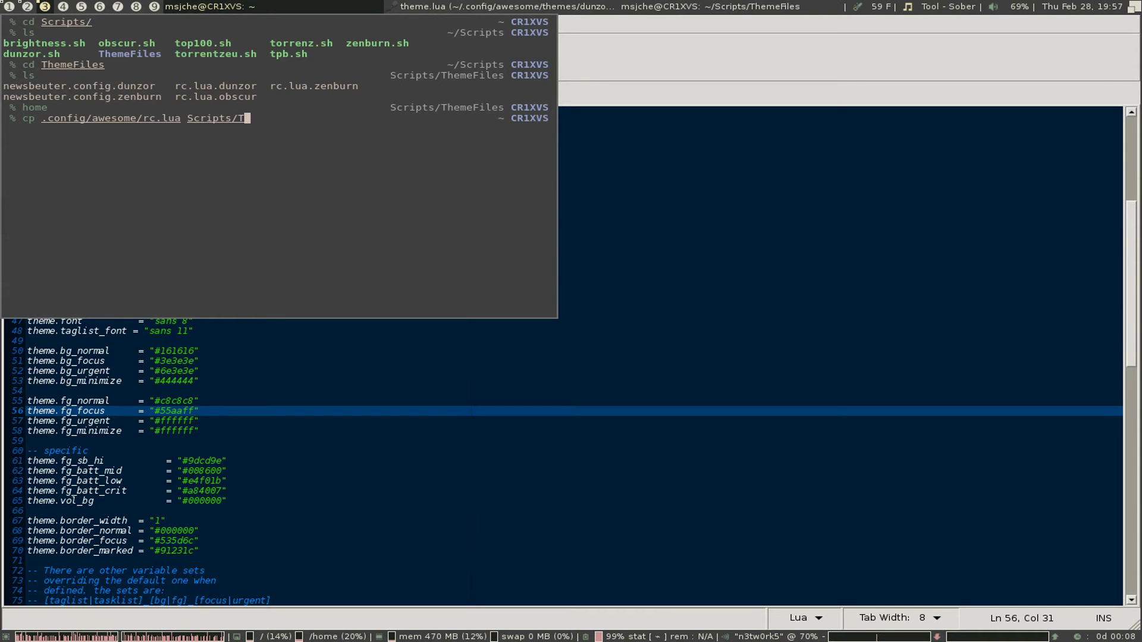
key(BackSpace)
key(BackSpace)
key(BackSpace)
key(BackSpace)
key(BackSpace)
key(BackSpace)
key(BackSpace)
key(BackSpace)
key(BackSpace)
key(BackSpace)
key(BackSpace)
key(BackSpace)
key(BackSpace)
key(BackSpace)
key(BackSpace)
key(BackSpace)
key(BackSpace)
key(BackSpace)
- Draft a cp command from Scripts/ThemeFiles/rc.lua.zenburn to Scripts/ThemeFiles/rc.lua.dunzor without running it
text(cp cp)
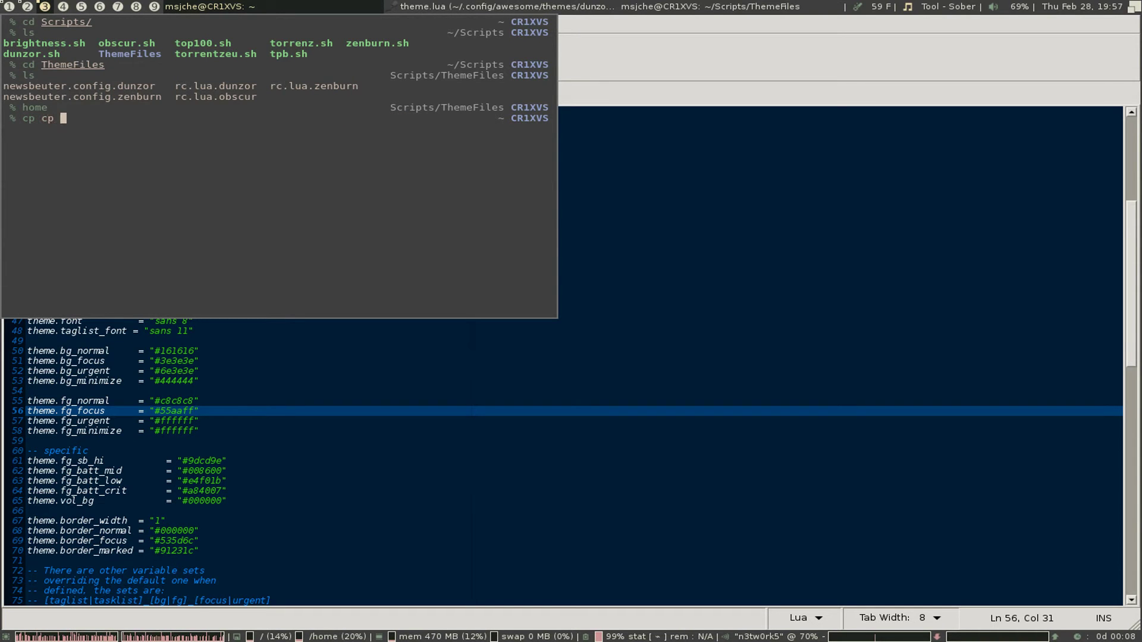
key(BackSpace)
key(BackSpace)
key(BackSpace)
text(Scri)
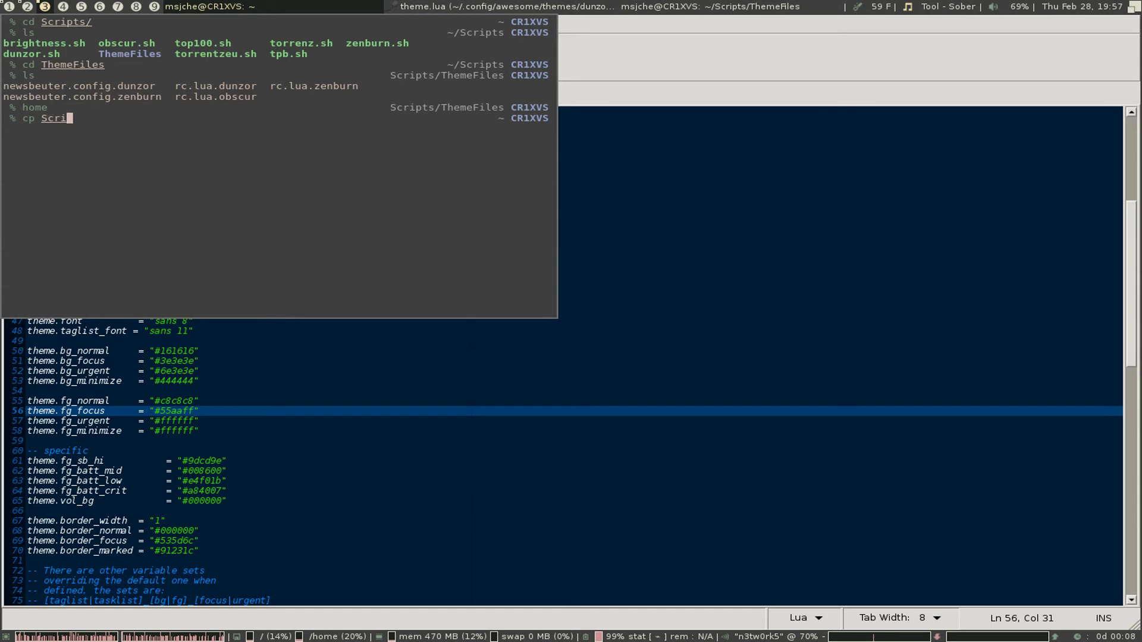
text(pts/T)
key(Tab)
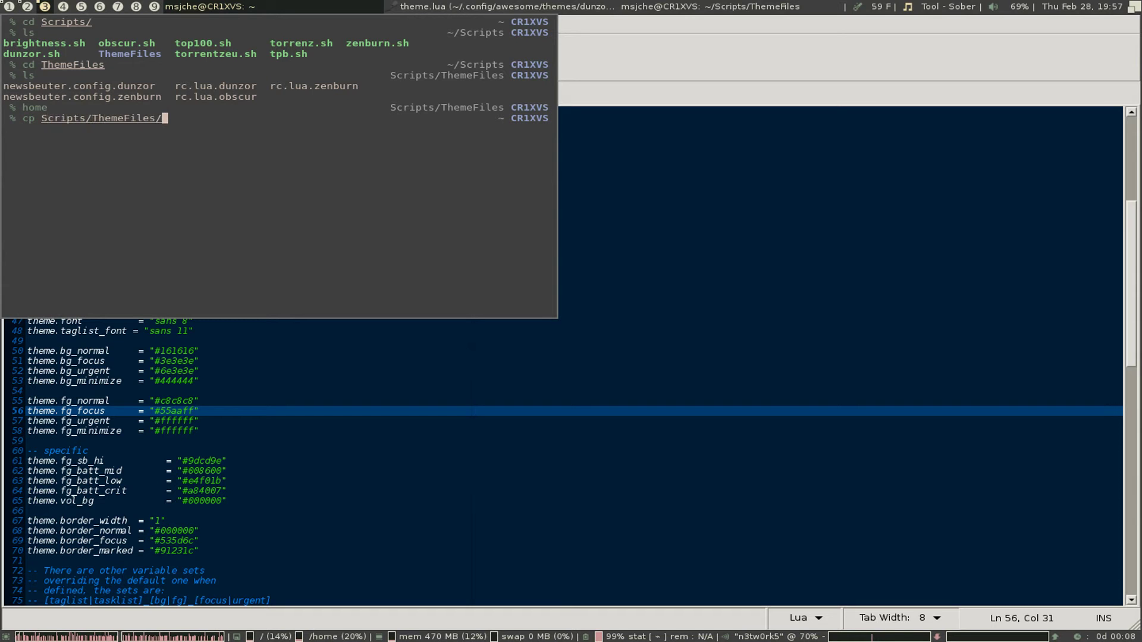
text(rc)
key(Tab)
text(z)
key(Tab)
text(X)
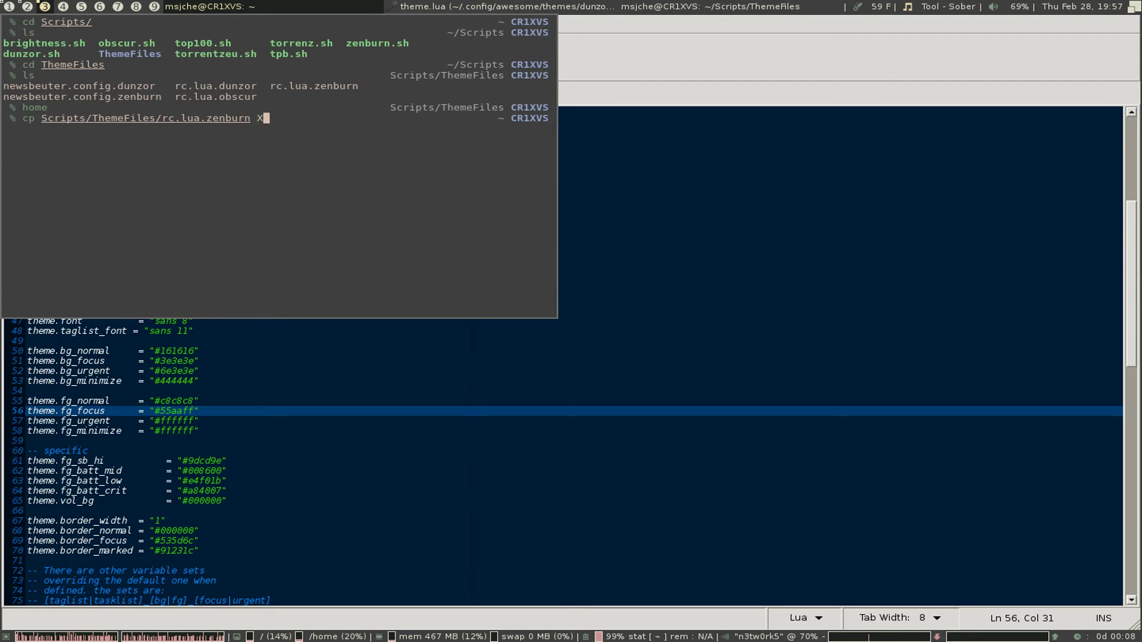
key(BackSpace)
text(Scr)
key(Tab)
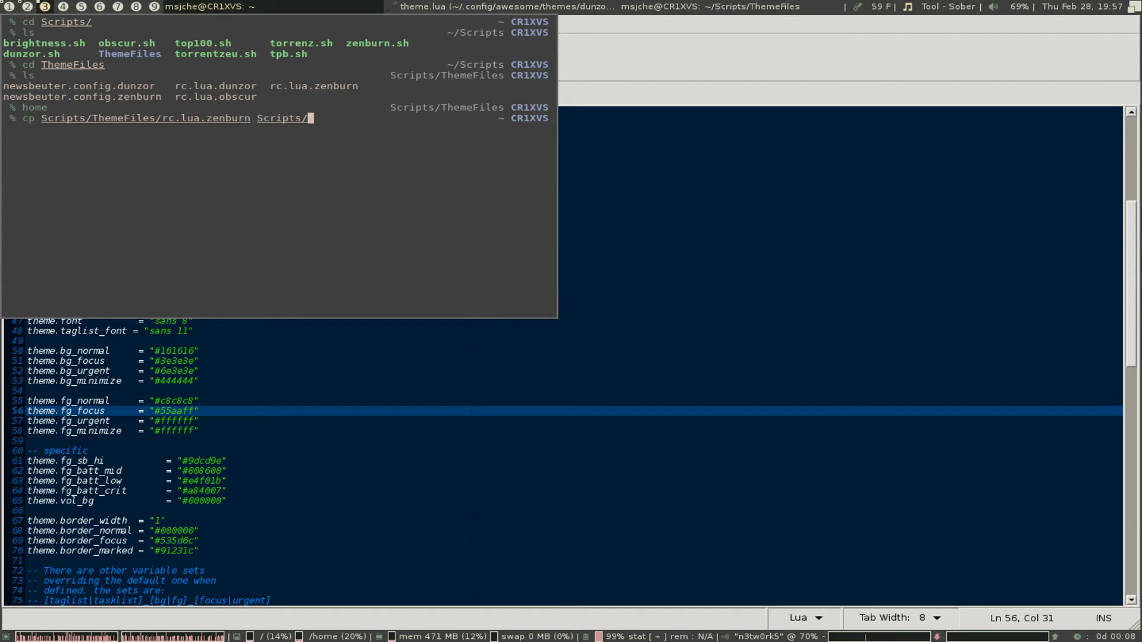
text(Them)
key(Tab)
text(r)
key(Tab)
text(du)
key(Tab)
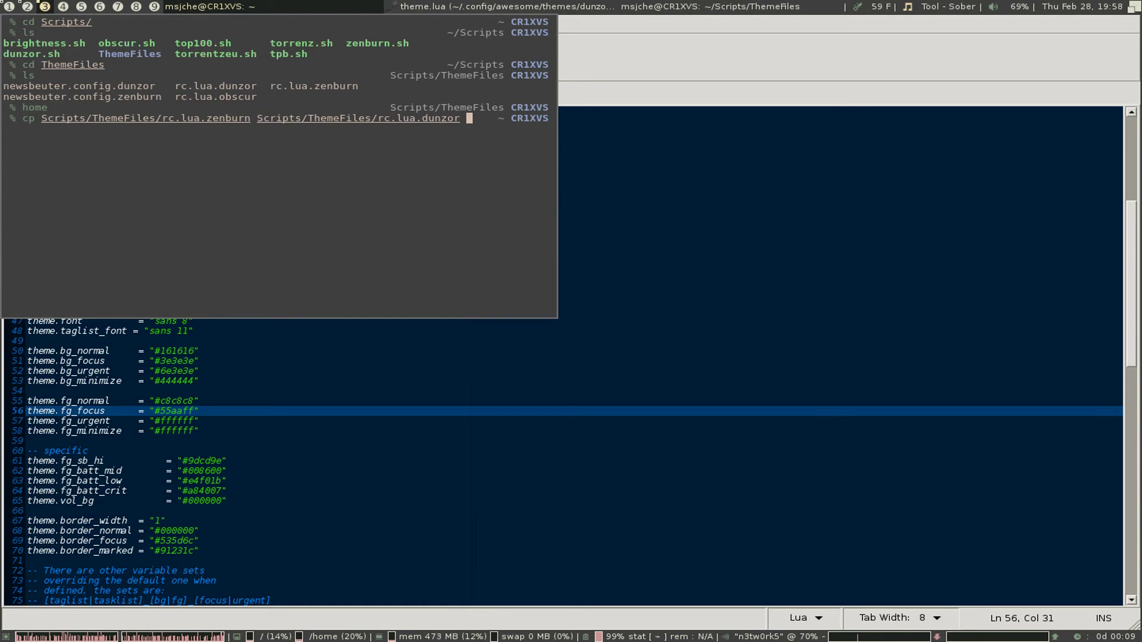
- Replace the drafted copy command by rerunning home, and close the terminal
key(Up)
key(Return)
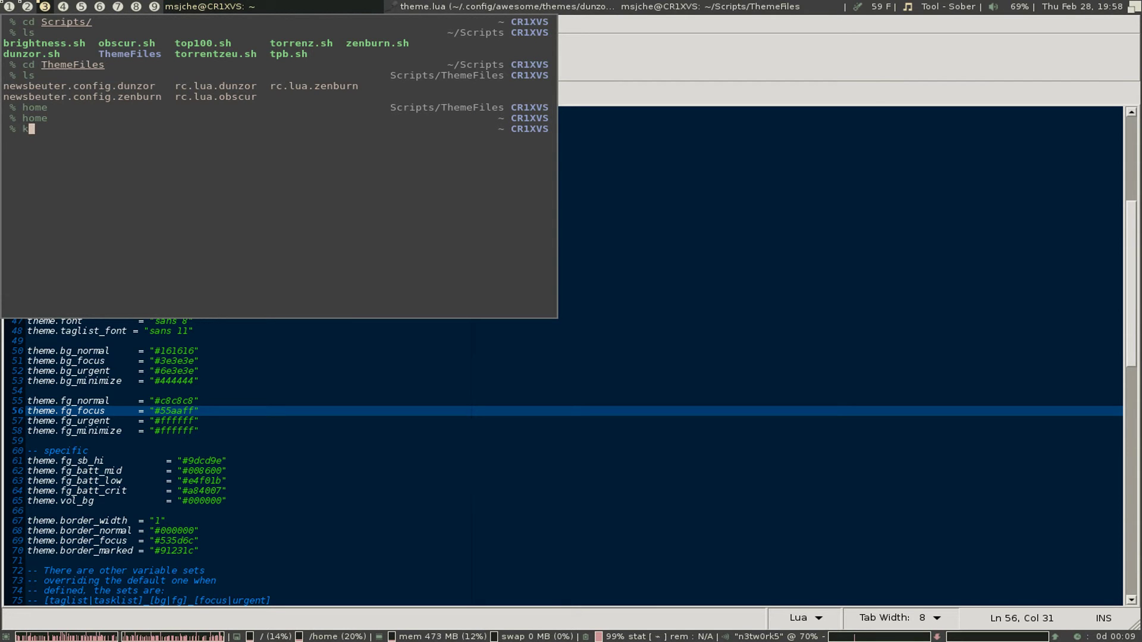
key(F12)
- Open rc.lua.dunzor from the home folder's Scripts/ThemeFiles directory in gedit
click(63, 55)
click(333, 225)
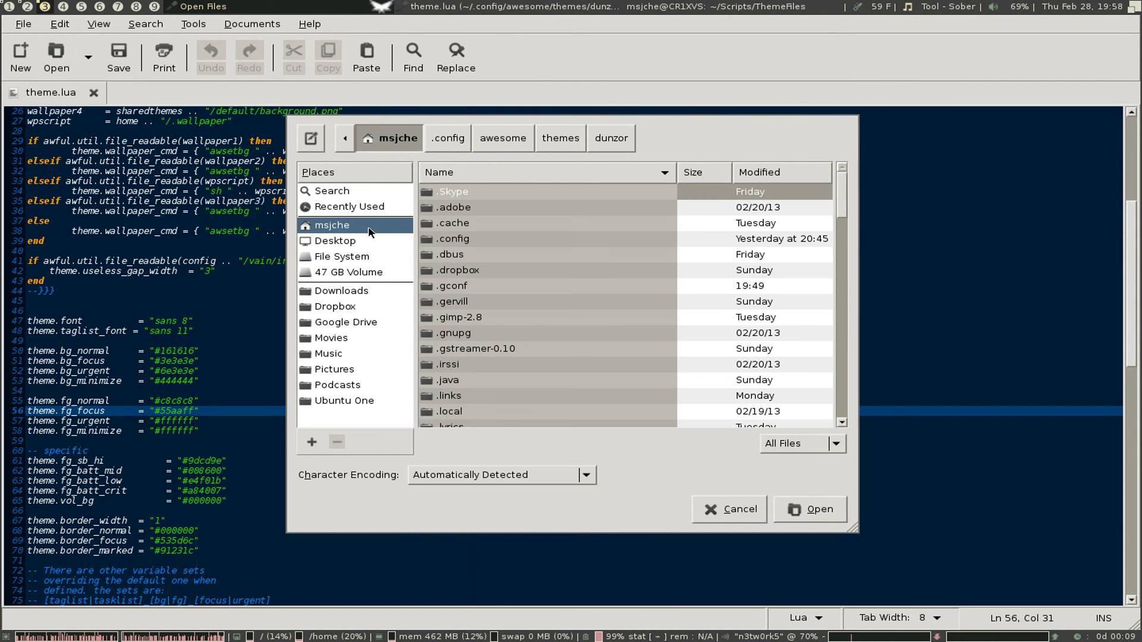
scroll(529, 244, down, 10)
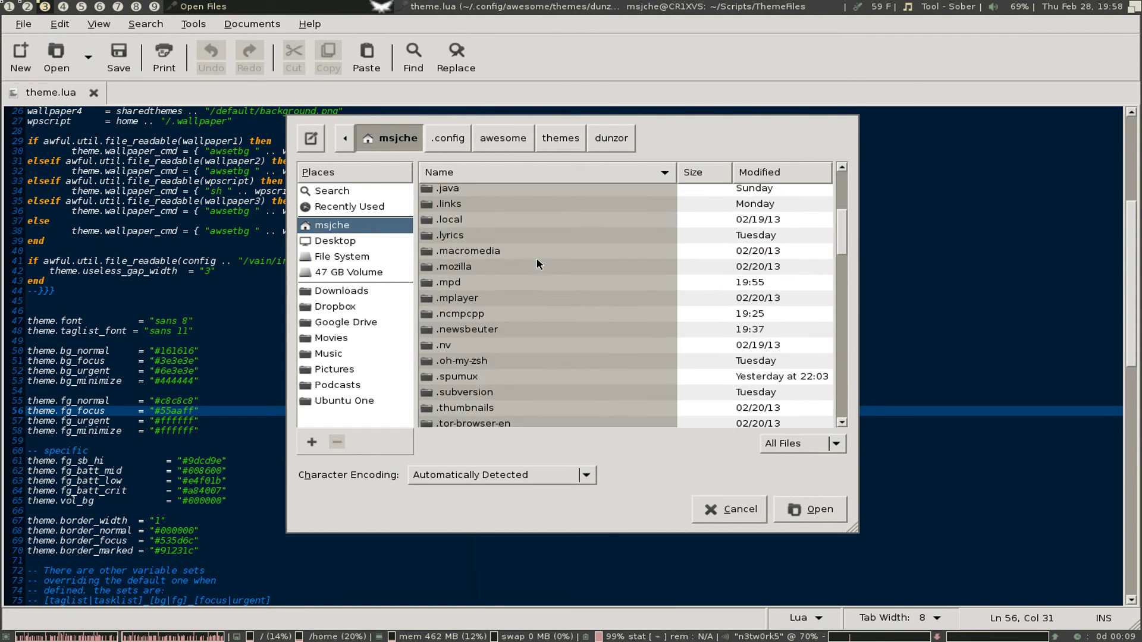
scroll(537, 264, down, 8)
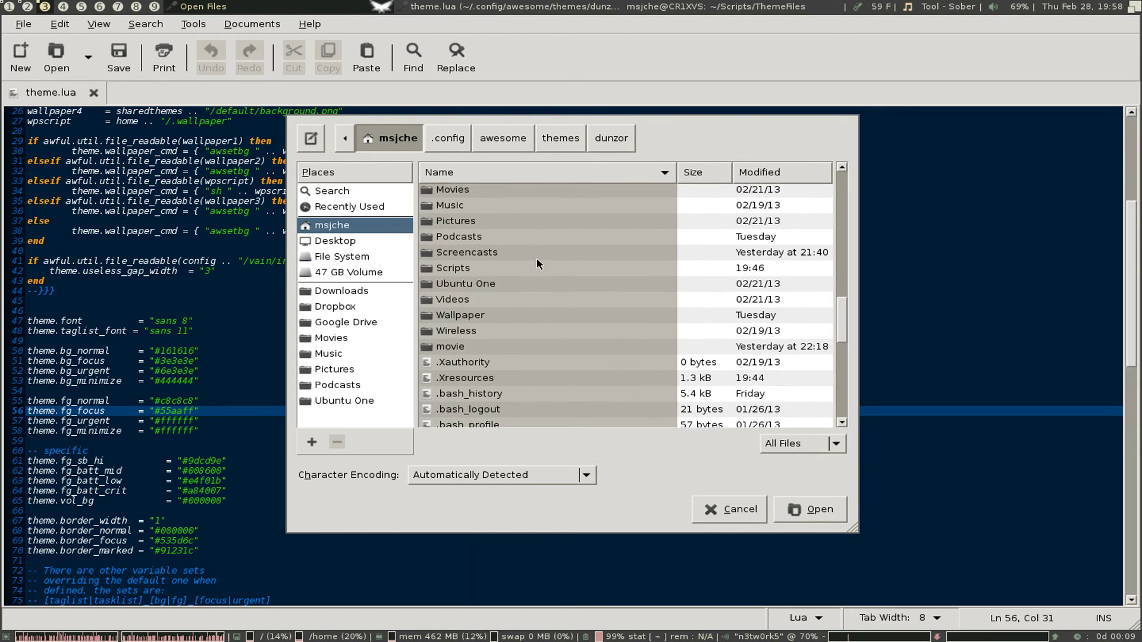
double_click(502, 268)
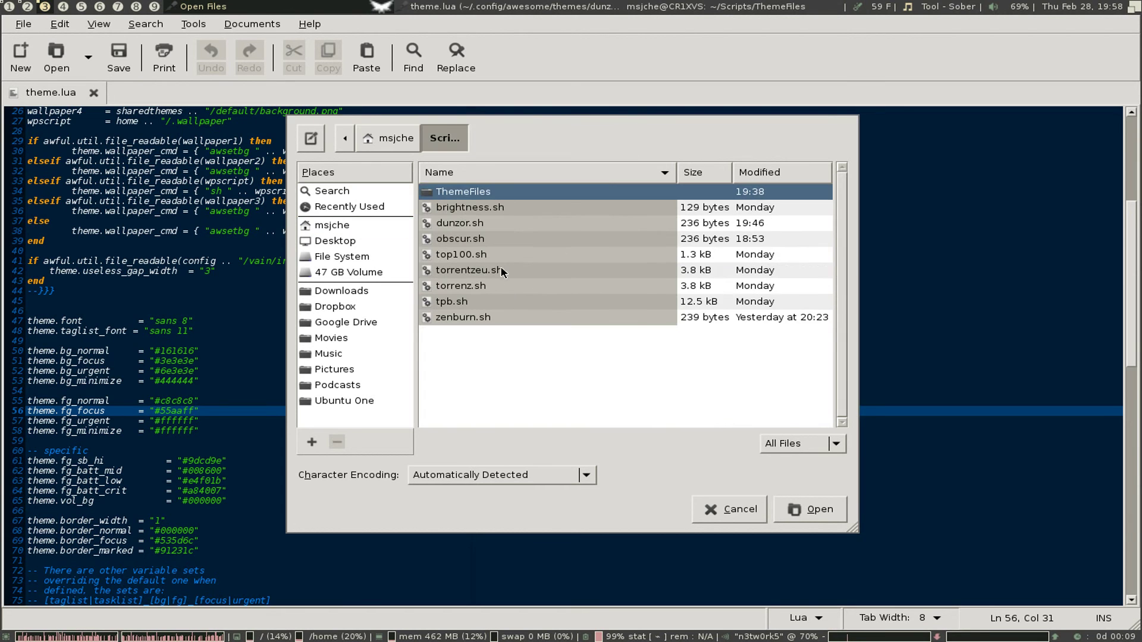
double_click(502, 196)
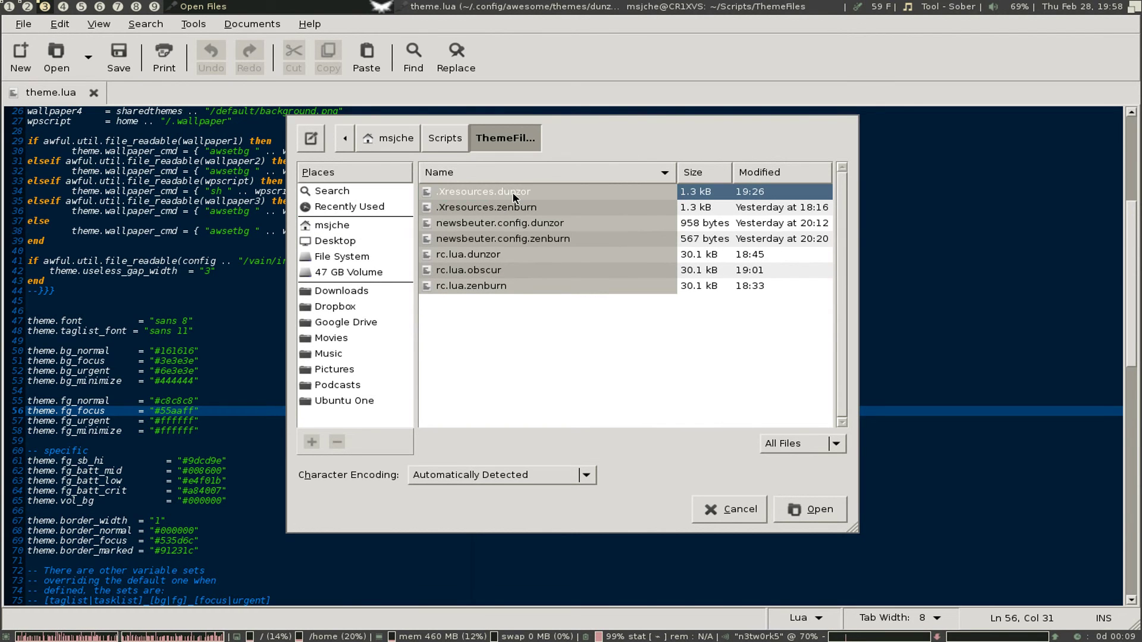
double_click(504, 257)
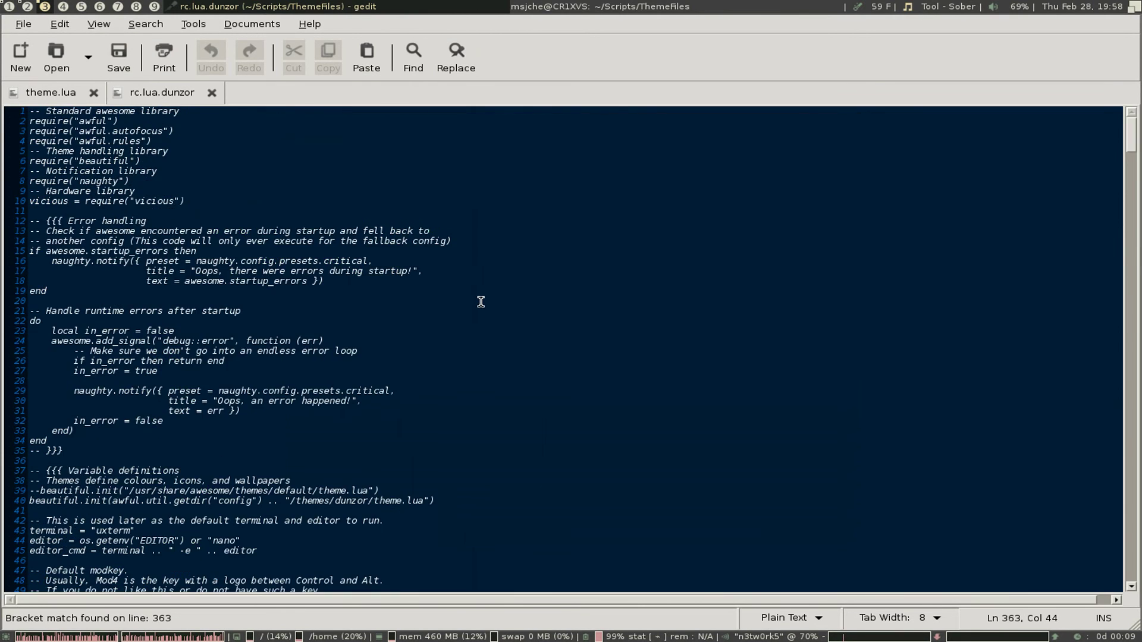
- Compare the color values in theme.lua with the memory and swap widget colors in rc.lua.dunzor
click(59, 95)
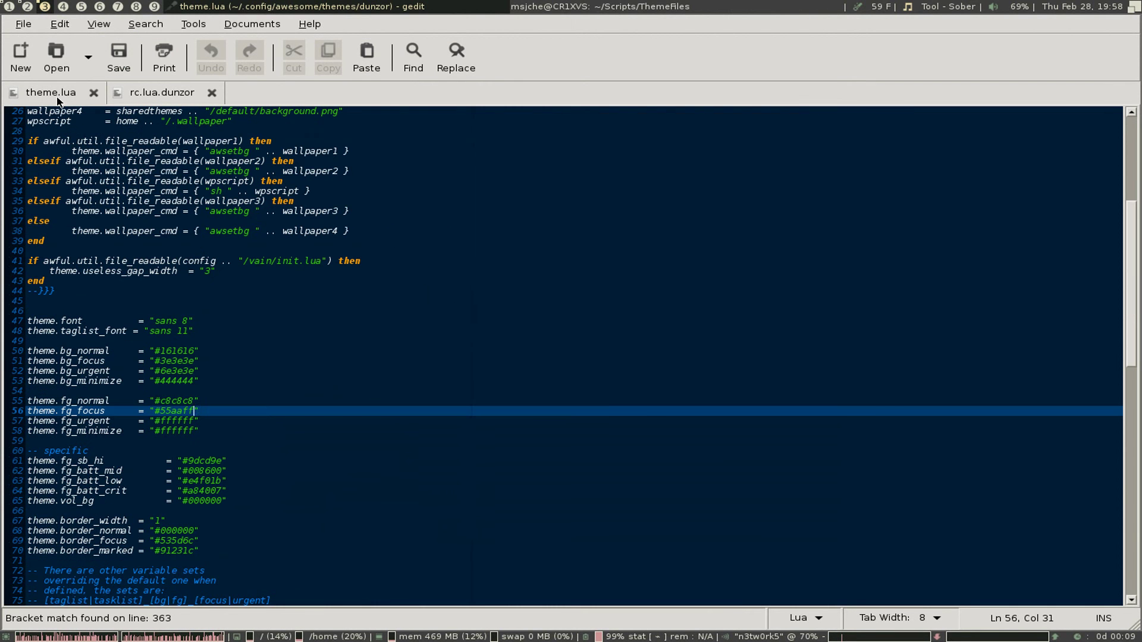
click(158, 99)
scroll(236, 323, down, 3)
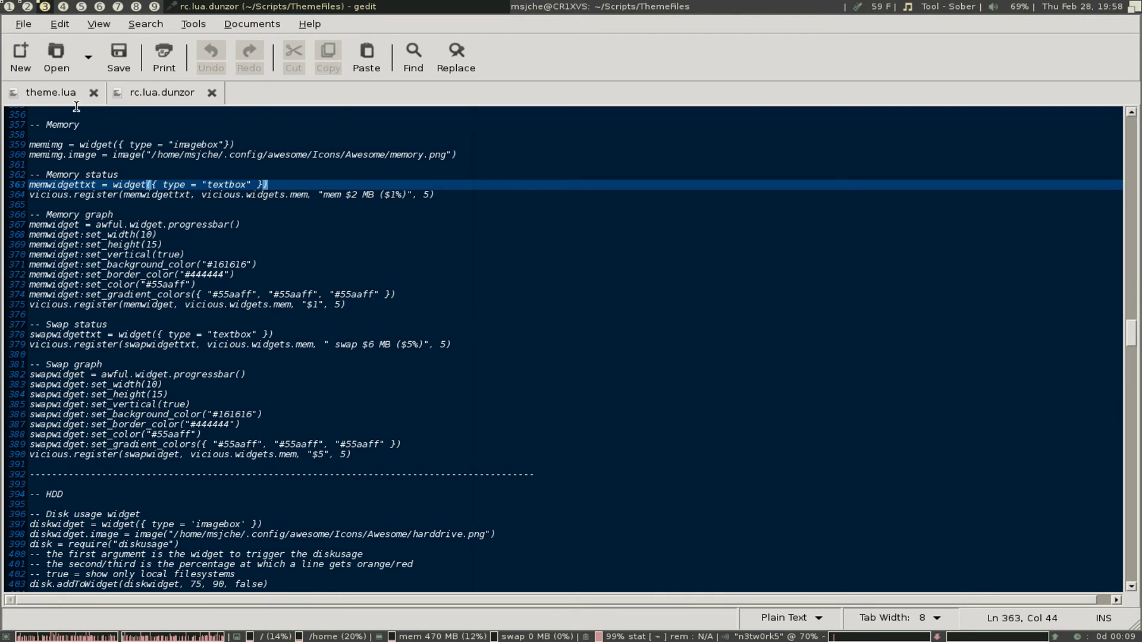
click(54, 97)
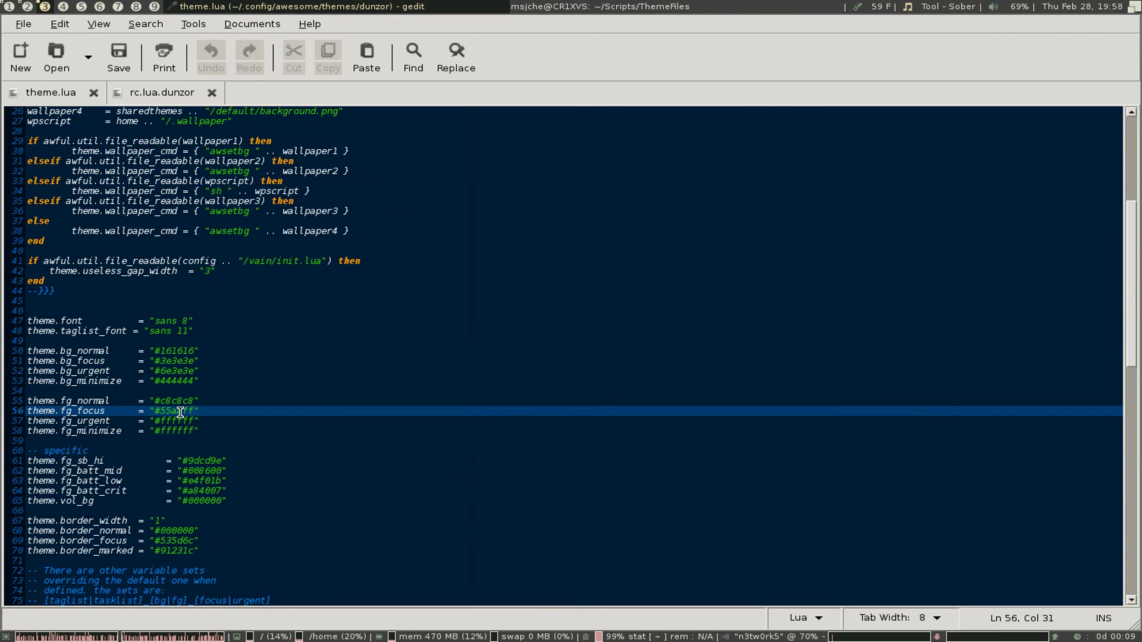
click(170, 100)
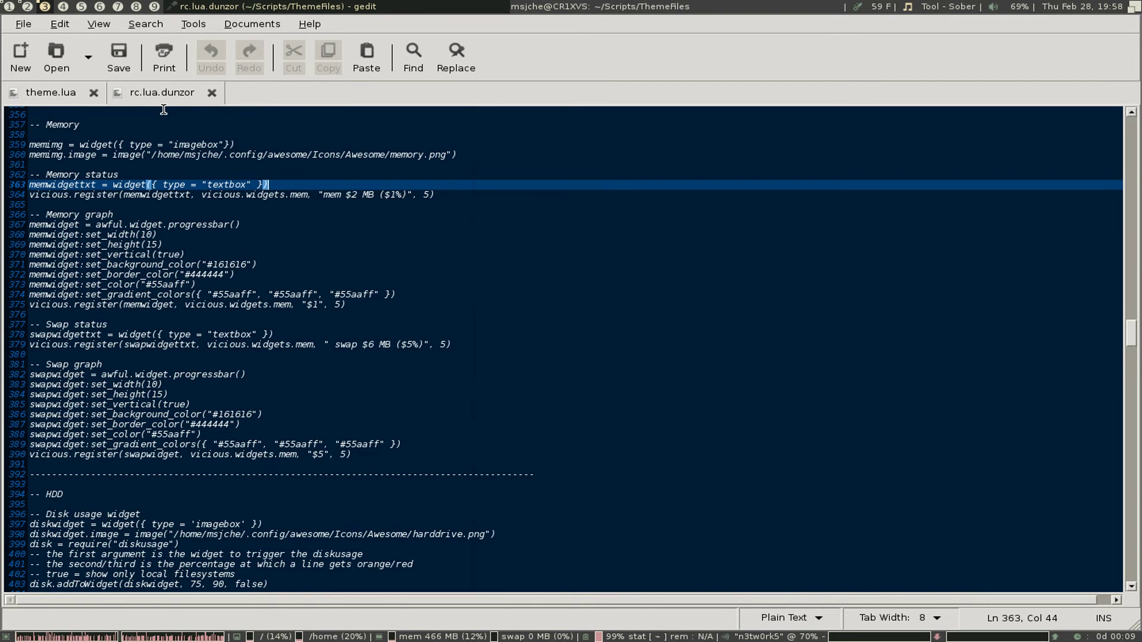
- Preview the widget border color 444444 in ColorPicker and return to rc.lua.dunzor
key(super+Left)
key(super+Left)
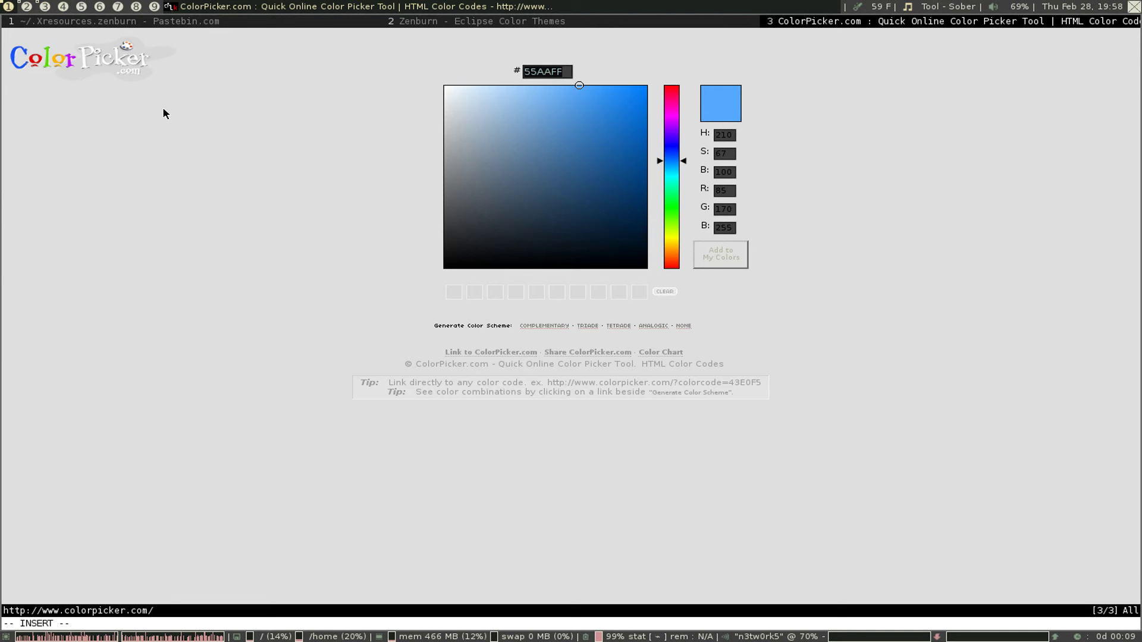
key(super+Right)
key(super+Right)
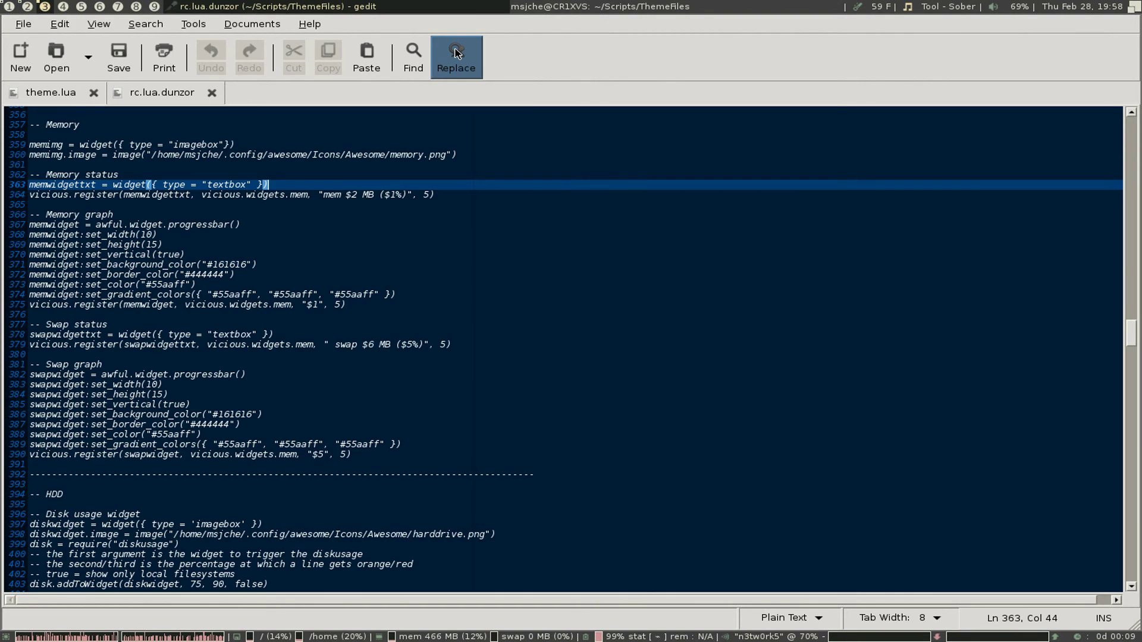
key(super+Left)
key(super+Left)
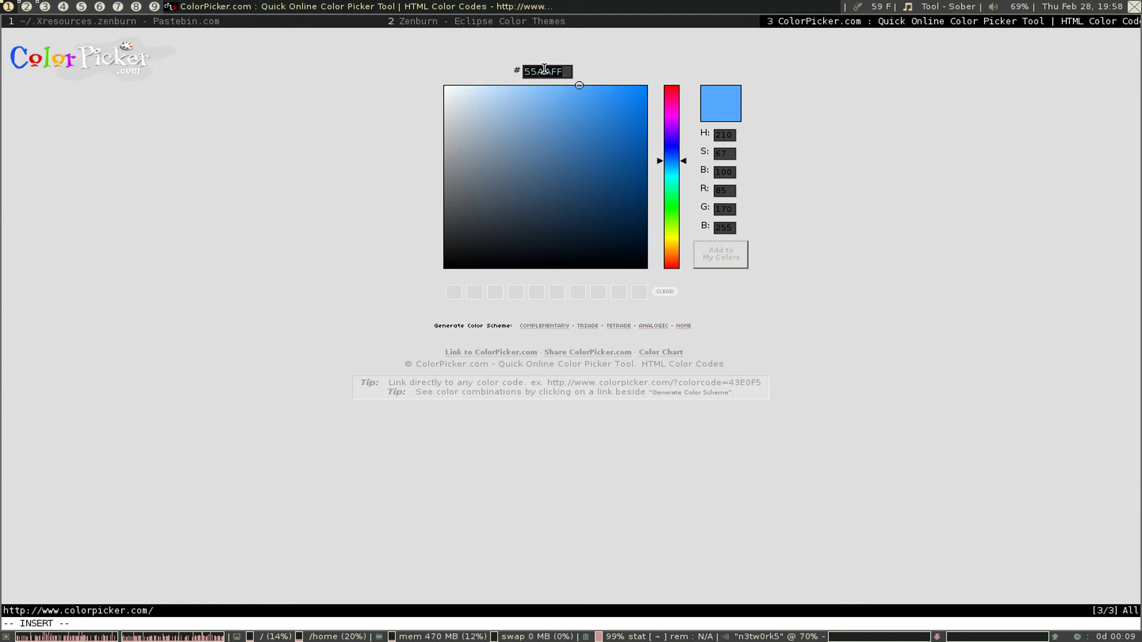
text(444444)
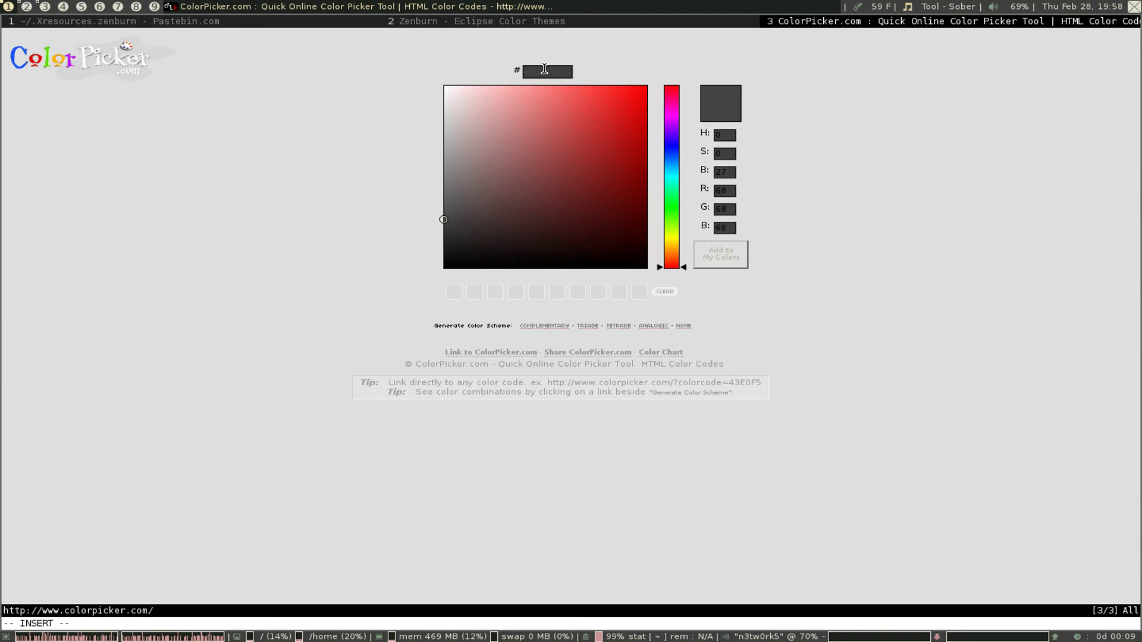
key(super+3)
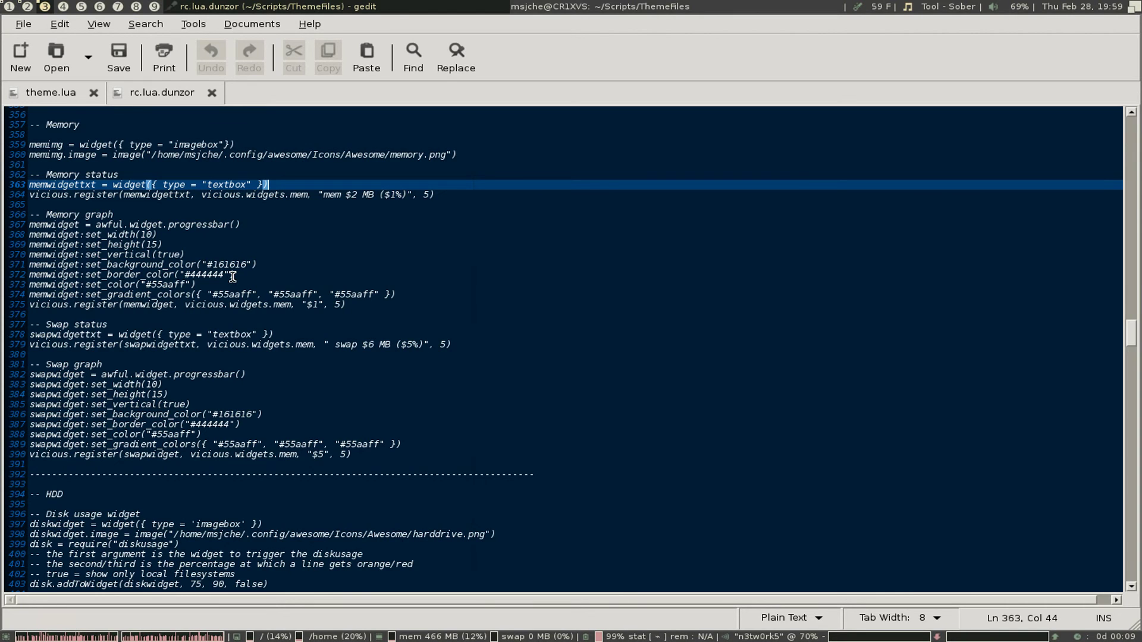
- Open a terminal on workspace 4, change to the Scripts directory and list its files
key(super+4)
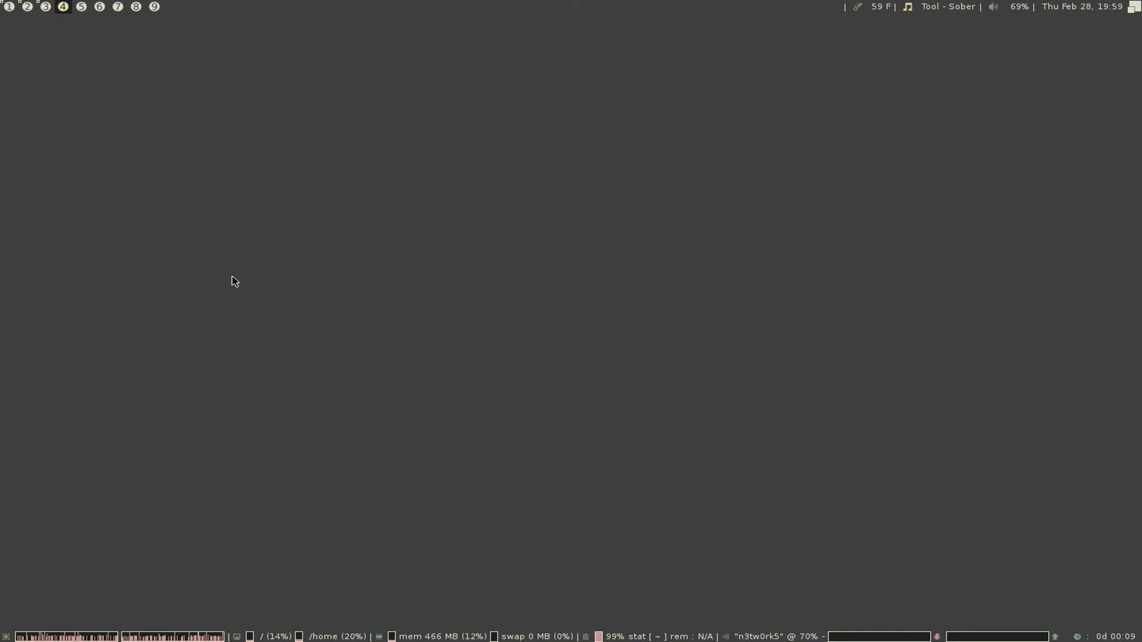
key(super+shift+Return)
text(cd Scri)
key(Tab)
key(Return)
text(ls)
key(Return)
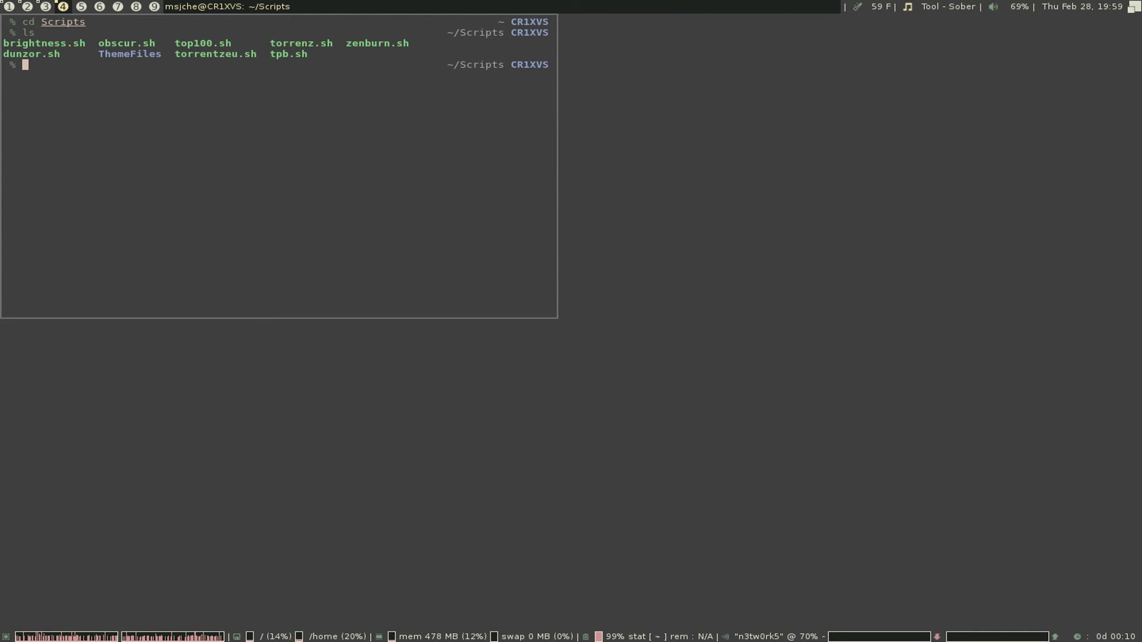
- Open dunzor.sh in vim and move to the line that copies rc.lua.dunzor to ~/.config/awesome/rc.lua
text(vim duan)
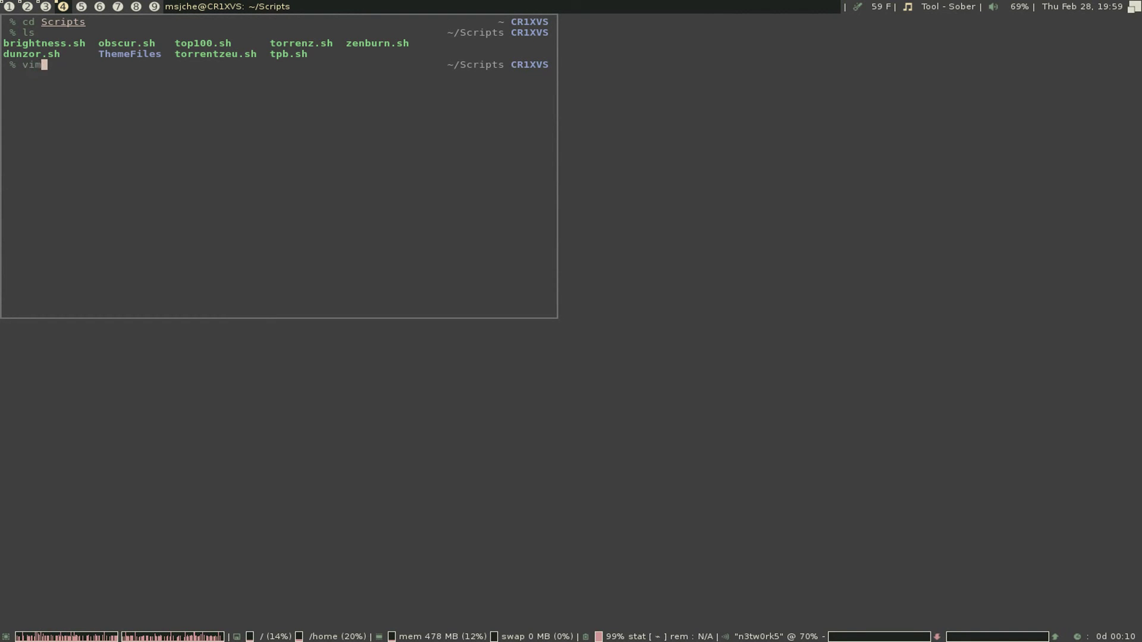
key(BackSpace)
key(BackSpace)
text(ns)
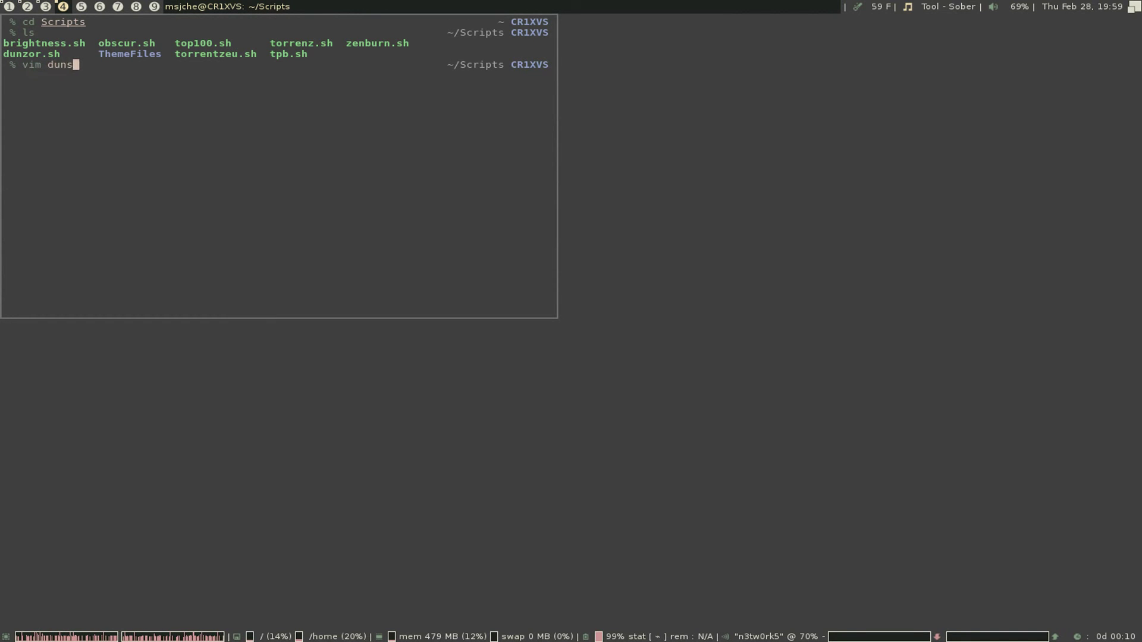
key(BackSpace)
text(zor.sh)
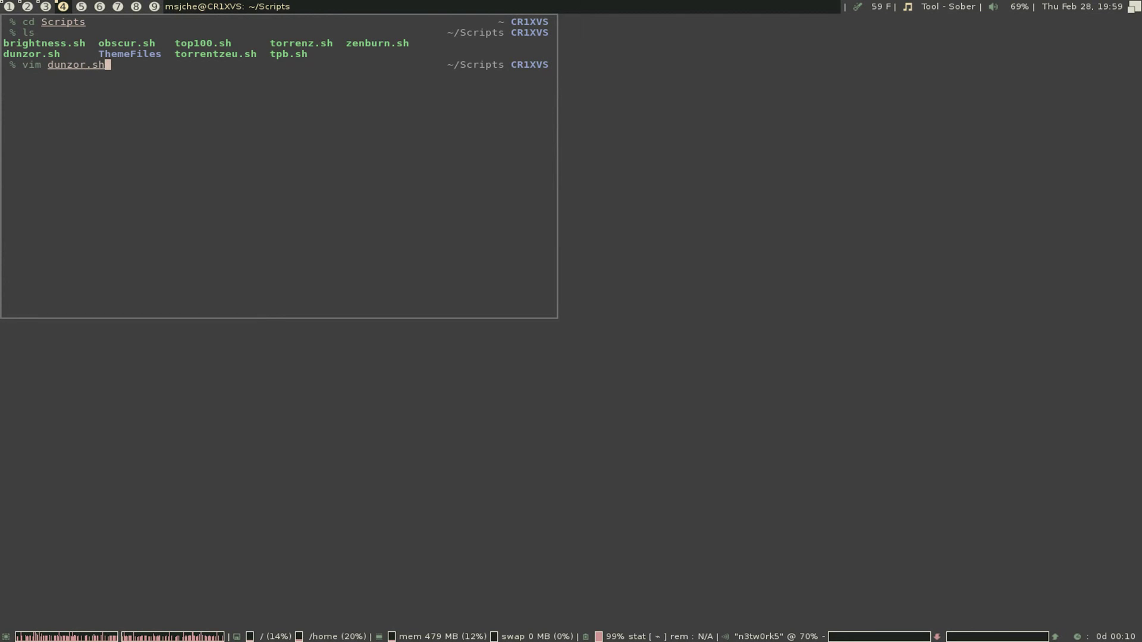
key(Return)
key(j)
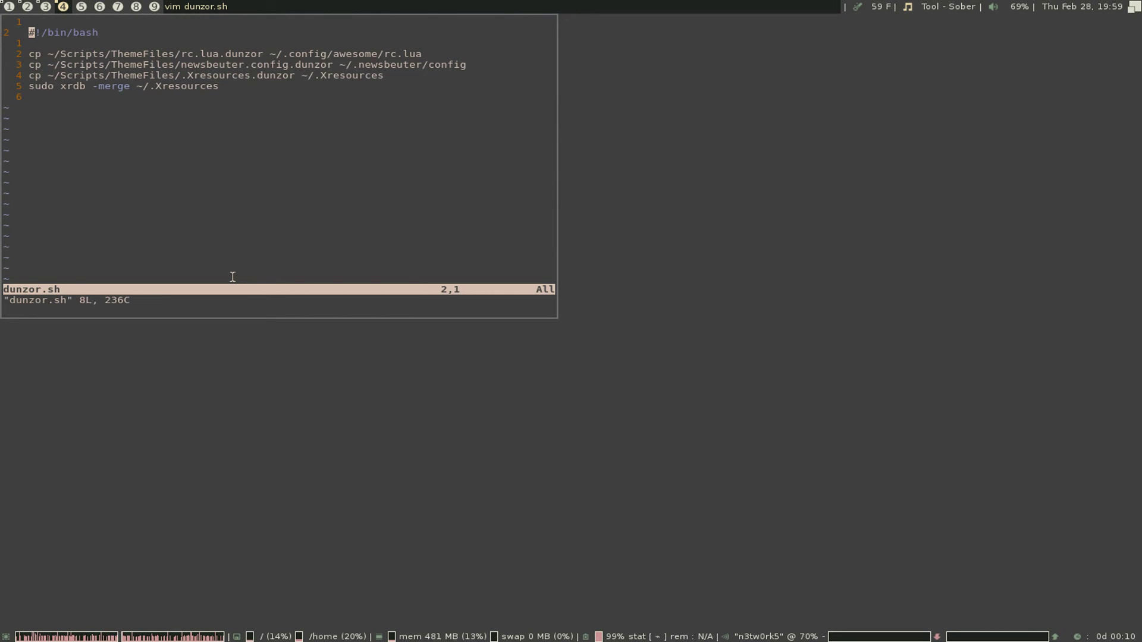
key(j)
key(j)
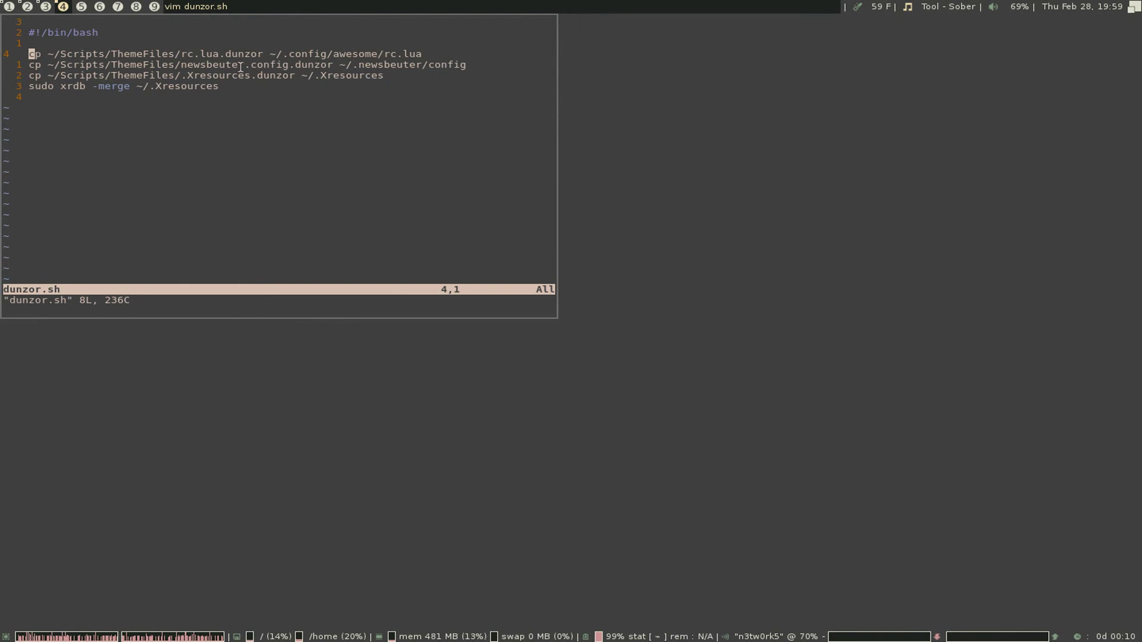
- Launch newsbeuter in a second terminal and move through its feed list, reloading a feed, to show its theme colors
key(super+Return)
text(newsbeuter)
key(Return)
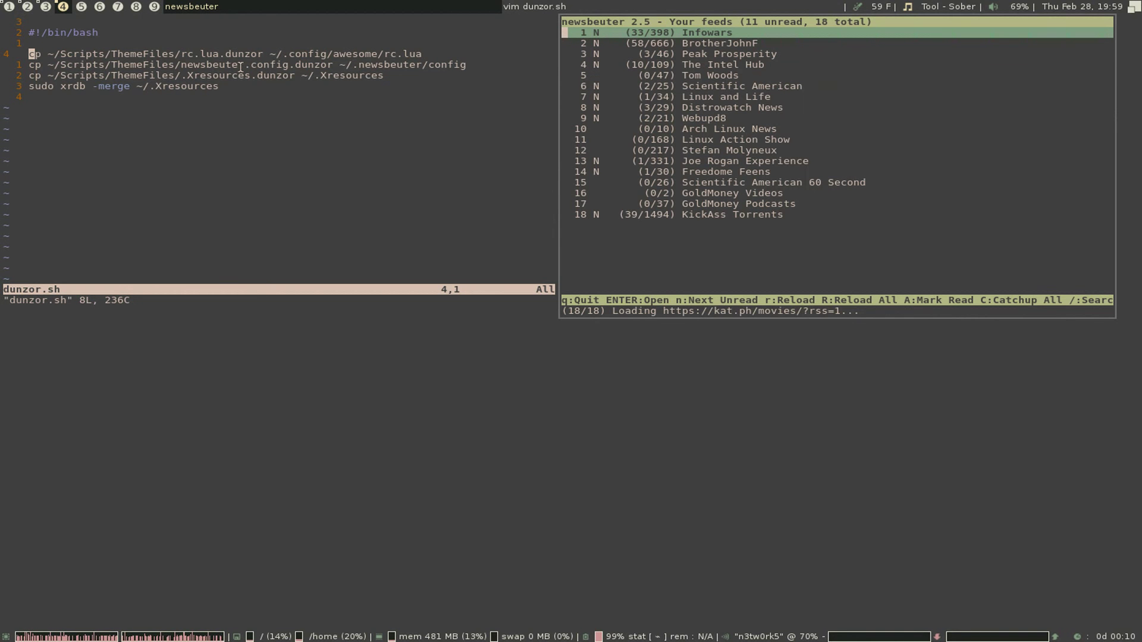
key(Down)
key(Down)
key(Up)
key(Up)
key(Down)
key(Down)
key(r)
key(Up)
key(Up)
key(Down)
key(Up)
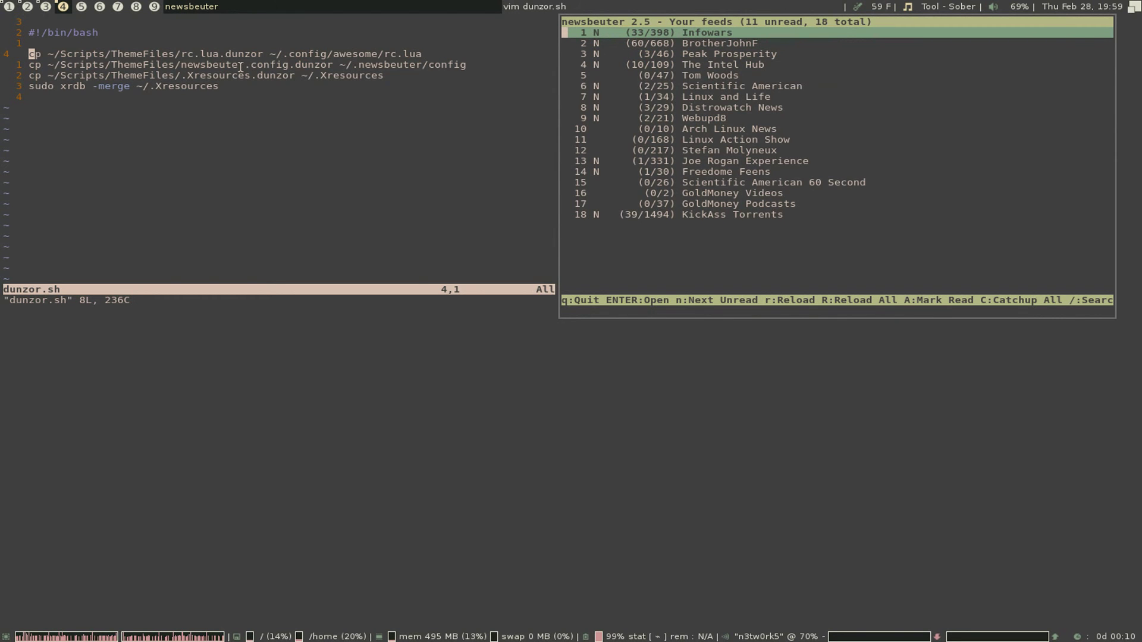
- Quit newsbeuter and close its terminal
key(q)
key(y)
key(ctrl+d)
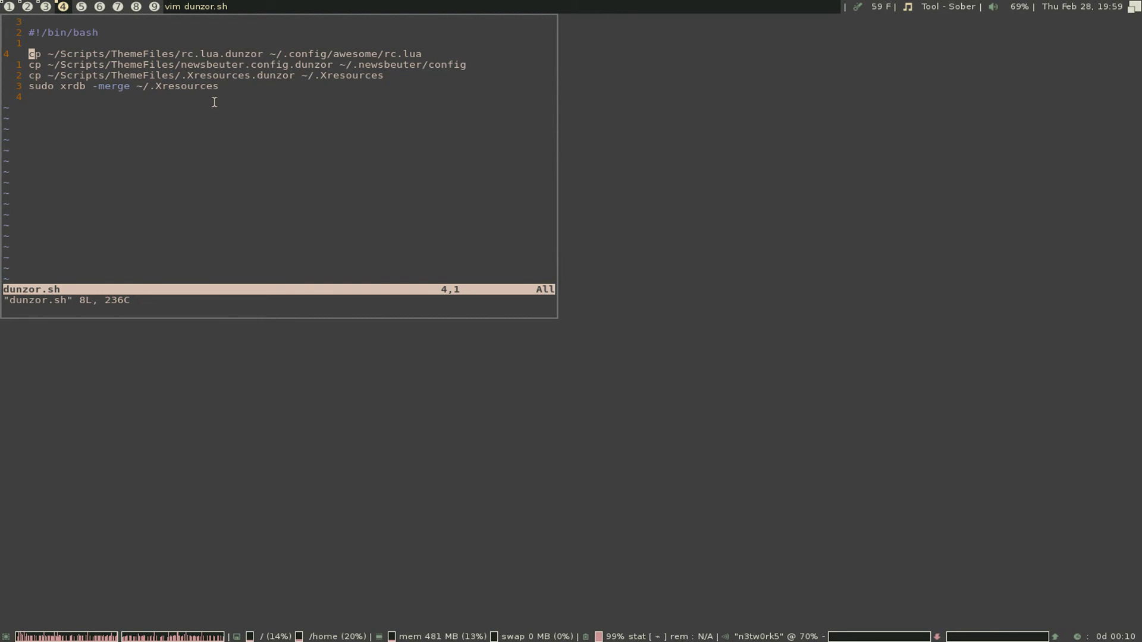
- Open .Xresources in vim in a second terminal and view its Color Settings section
key(super+Return)
text(vim X)
key(BackSpace)
text(.Xresources)
key(Return)
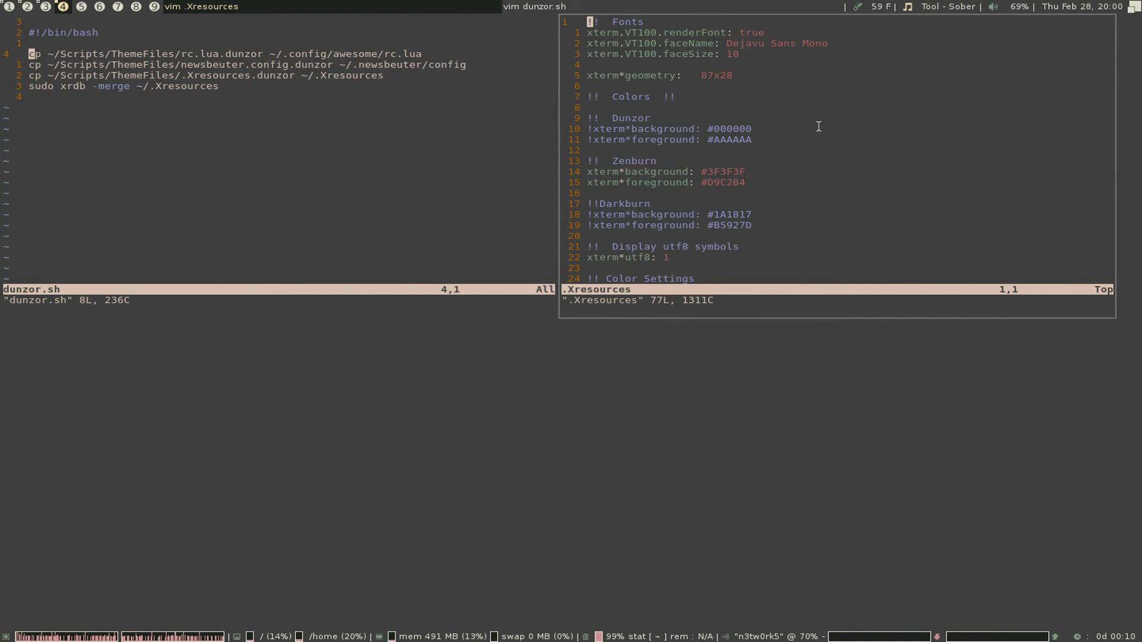
scroll(819, 126, down, 8)
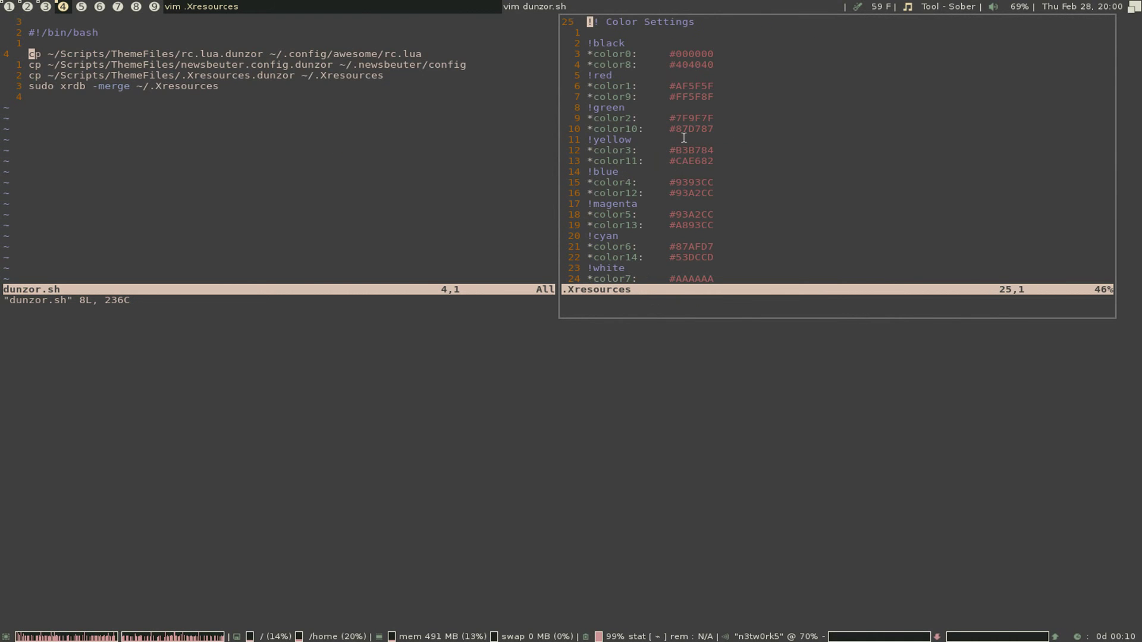
- Switch to the browser and review the .Xresources.zenburn Pastebin page and the Zenburn Eclipse Color Themes page
key(super+1)
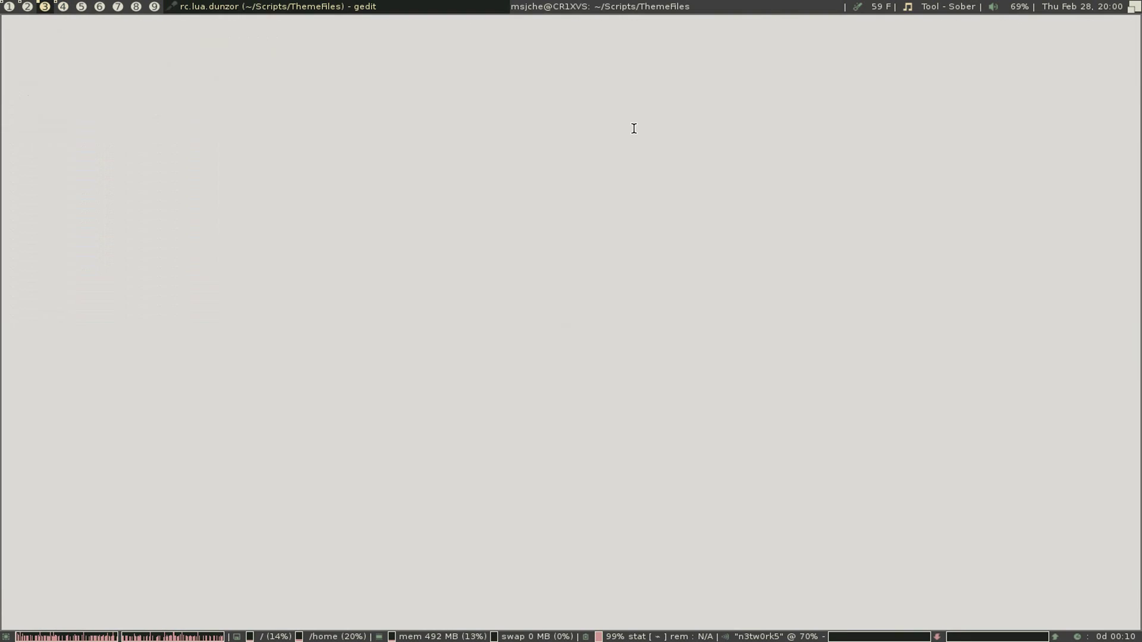
key(super+j)
key(super+j)
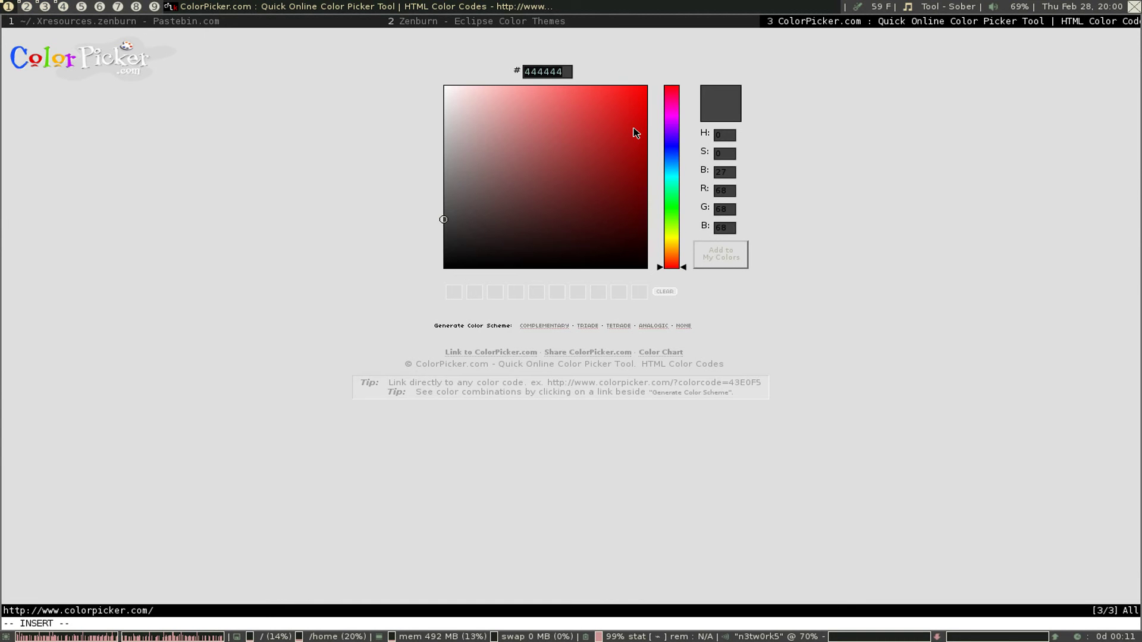
key(Escape)
key(g)
key(t)
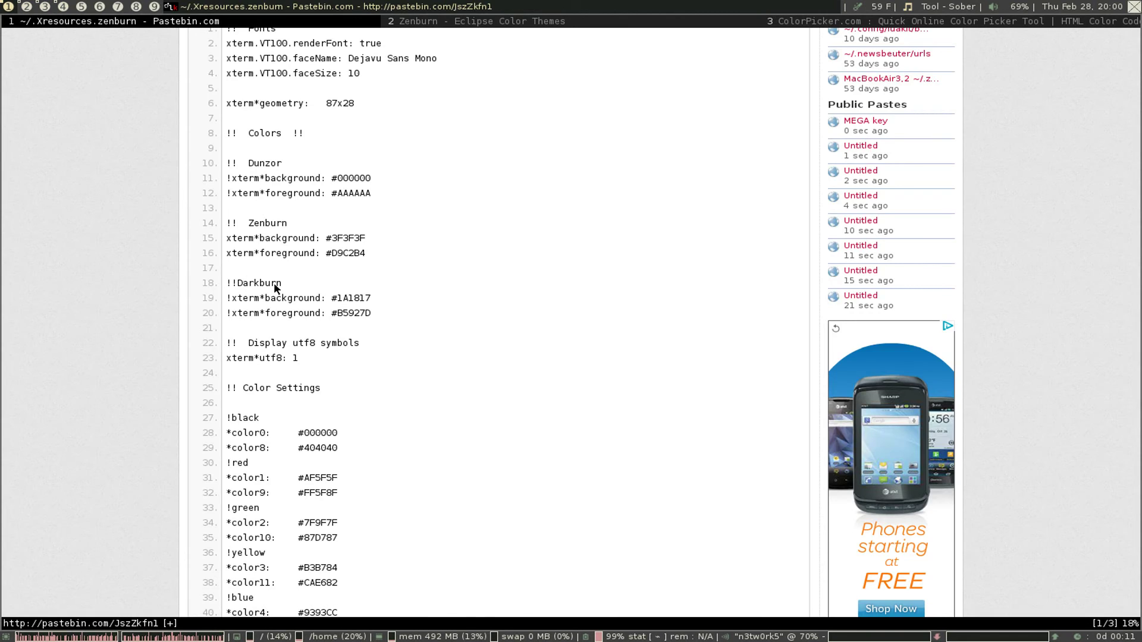
key(g)
key(t)
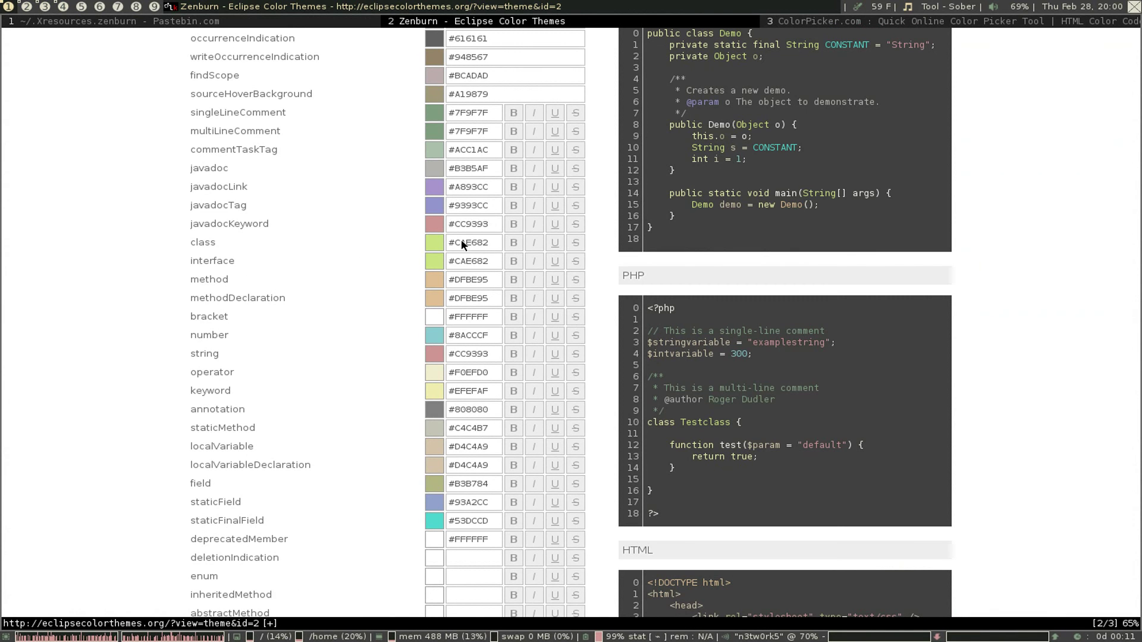
- Check the Color Settings in the local .Xresources against the .Xresources.zenburn Pastebin copy in the browser
key(super+Right)
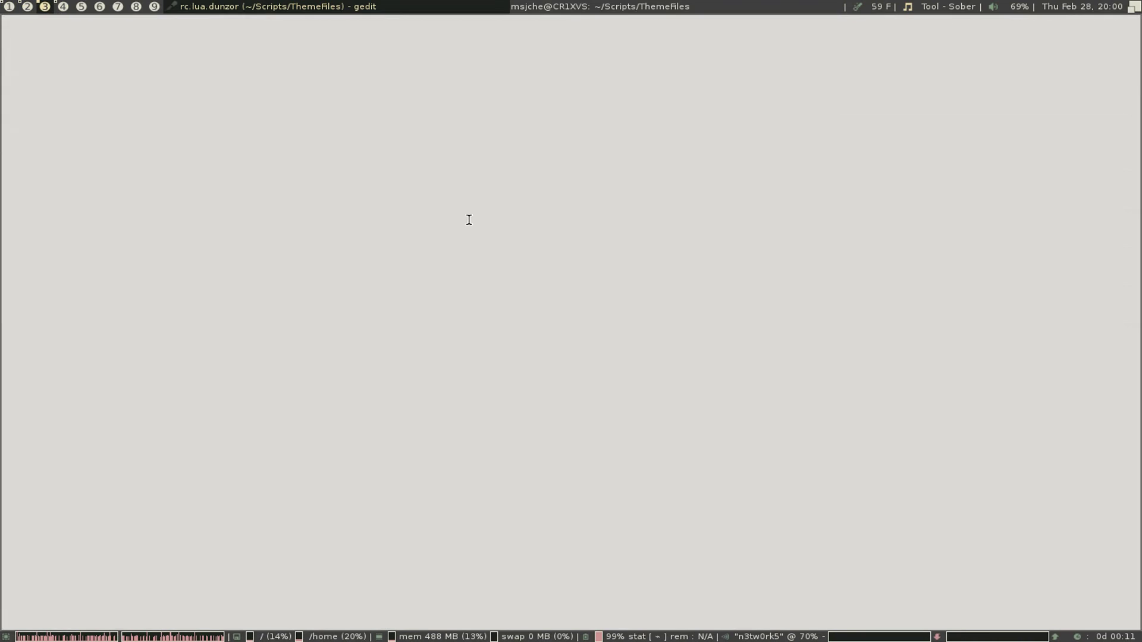
key(super+Right)
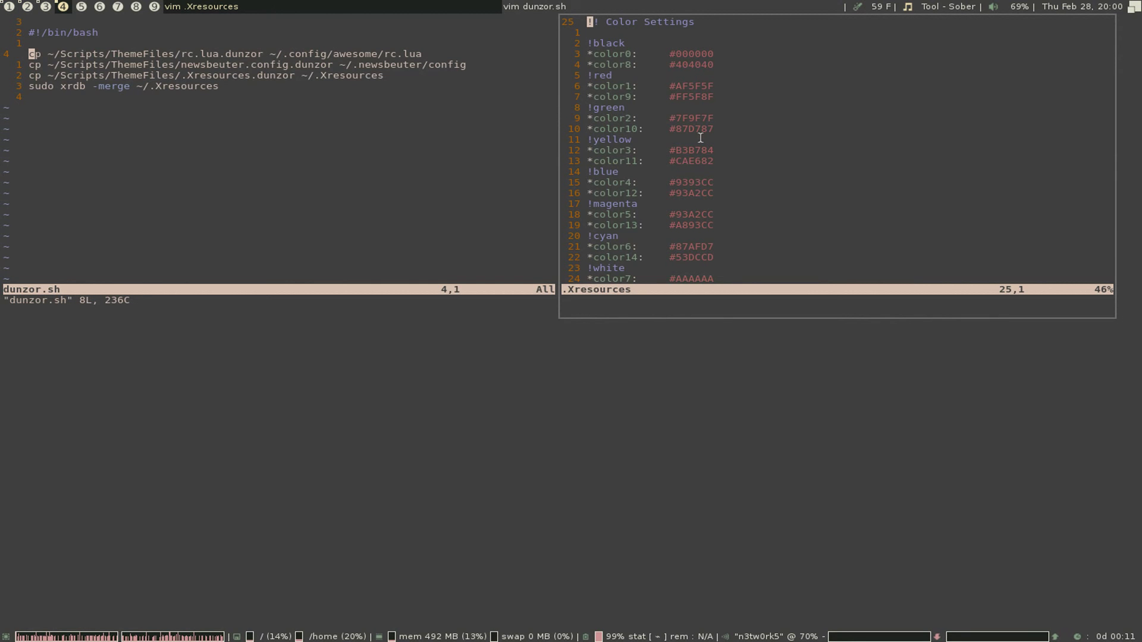
key(super+Left)
key(super+Left)
key(ctrl+Page_Down)
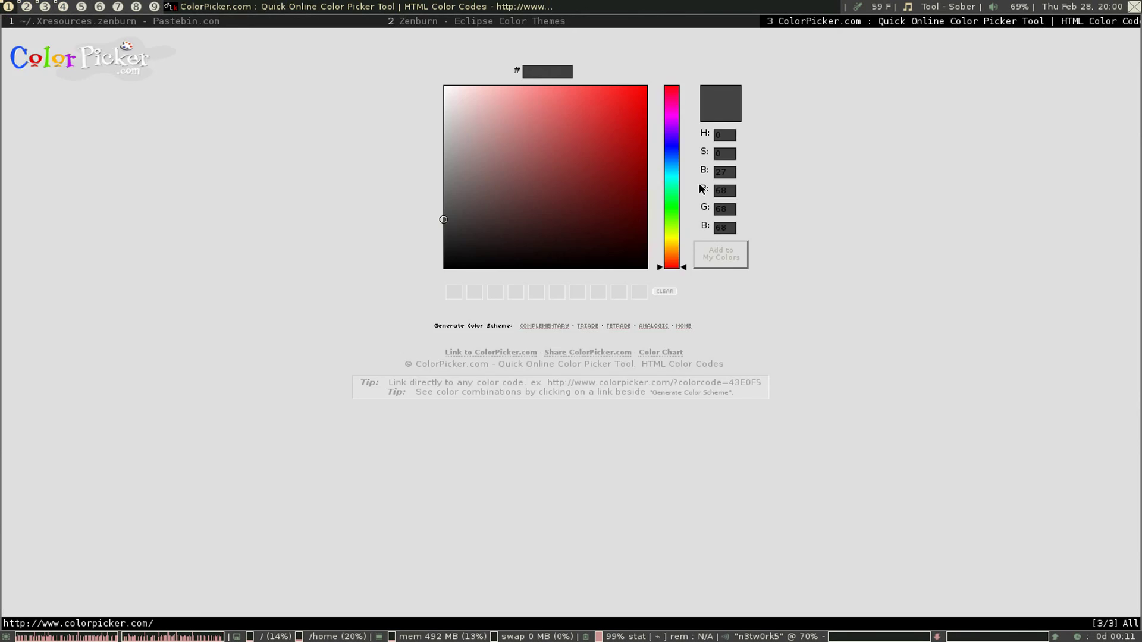
key(ctrl+Page_Down)
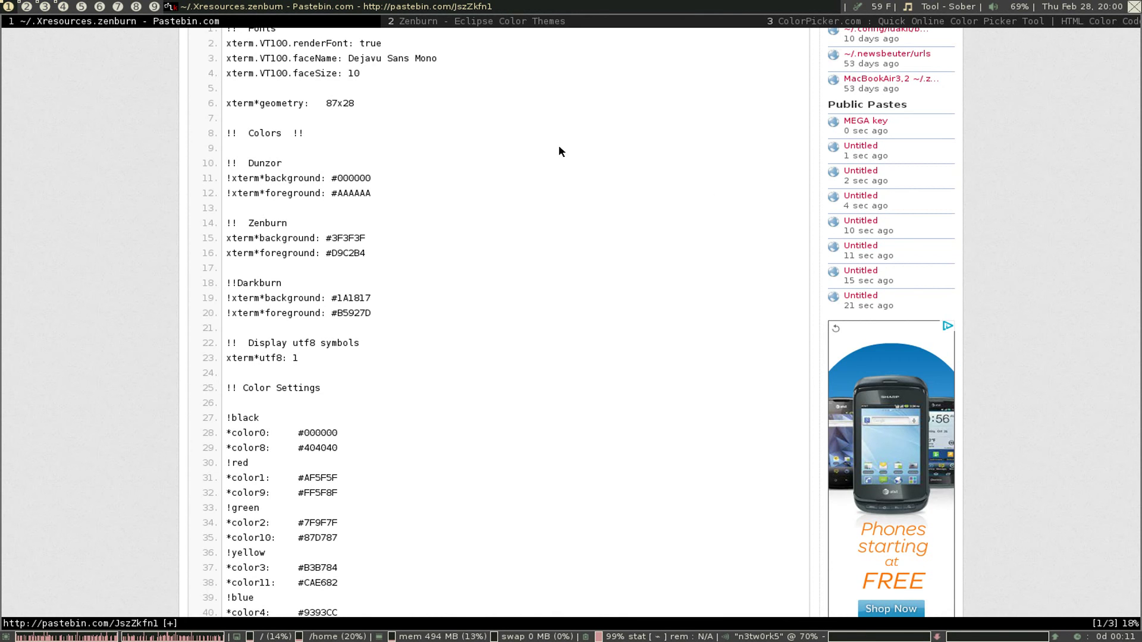
- Review the Zenburn color values on the .Xresources.zenburn Pastebin page
scroll(498, 253, up, 9)
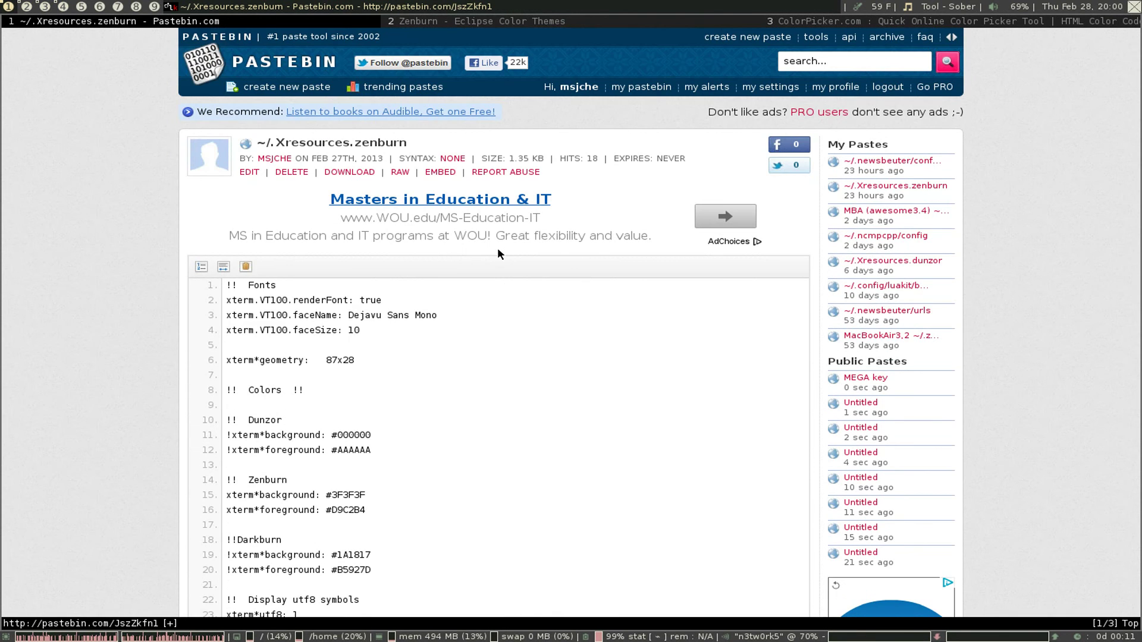
scroll(499, 254, down, 17)
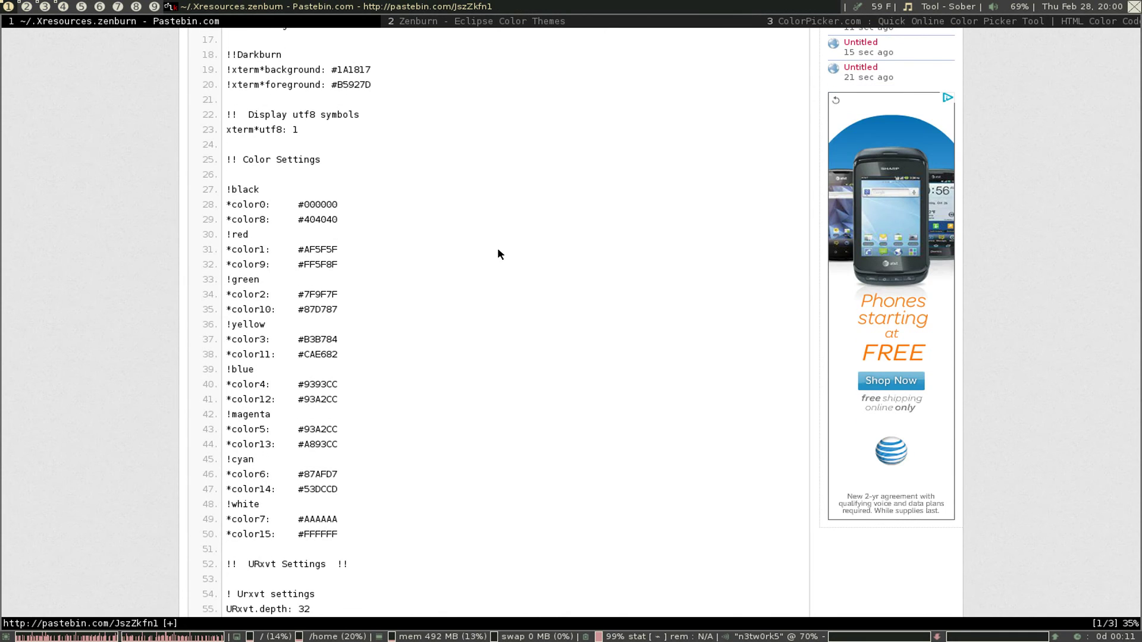
- Launch ncmpcpp with MP in a new terminal on workspace 9, and play and pause the Tool track Bottom
key(super+9)
key(super+Return)
text(ncmpcpp)
key(Return)
key(Down)
key(Return)
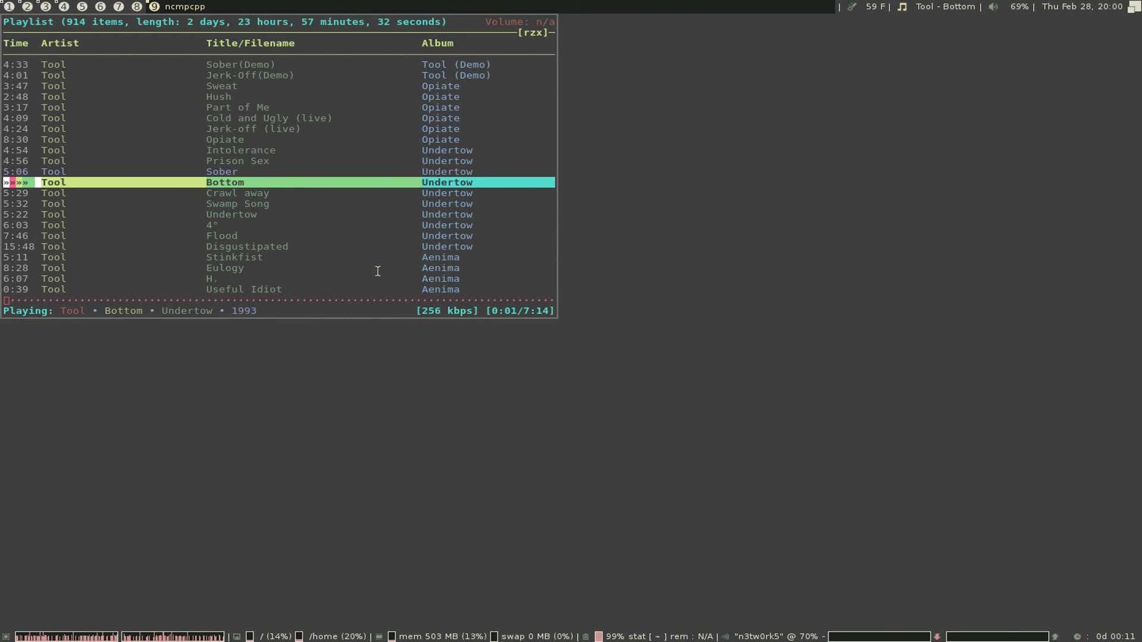
key(p)
- Open .config/awesome/rc.lua in vim in a second terminal and view its first lines down to the Error handling section
key(super+Return)
text(vim .config/awesome/rc)
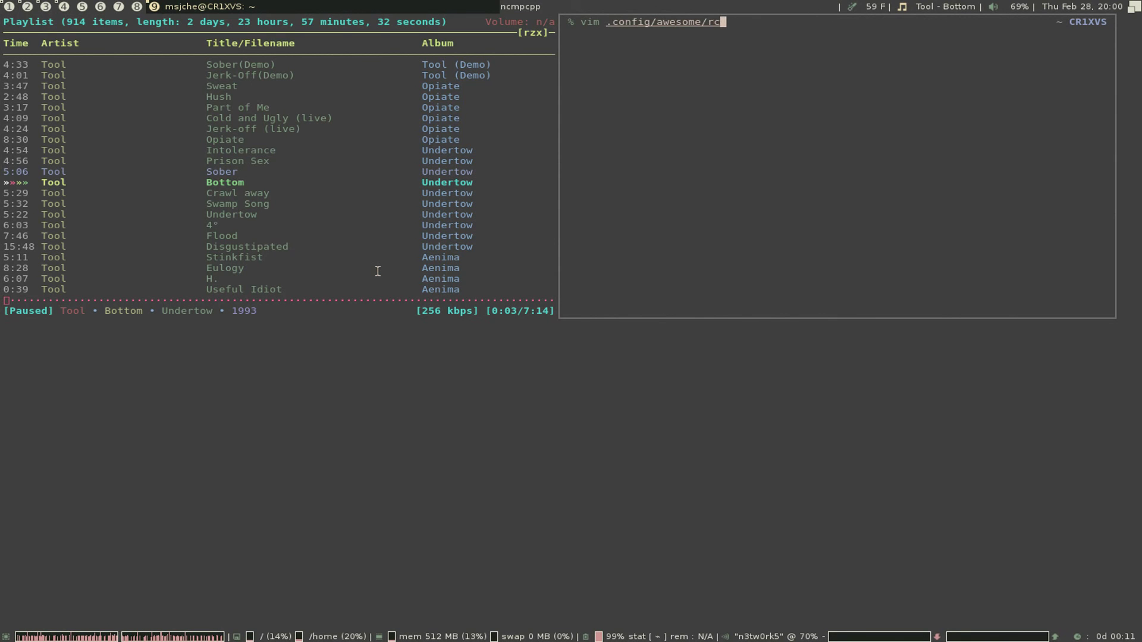
key(Tab)
key(Return)
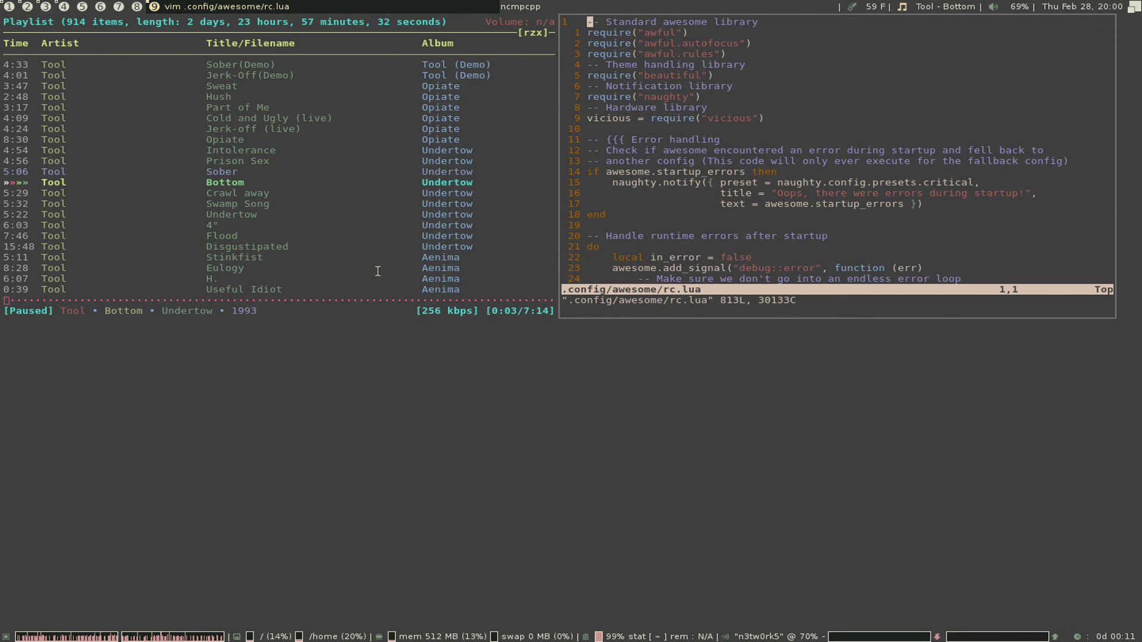
key(j)
key(j)
key(j)
key(j)
key(j)
key(j)
key(j)
key(j)
key(j)
key(j)
key(j)
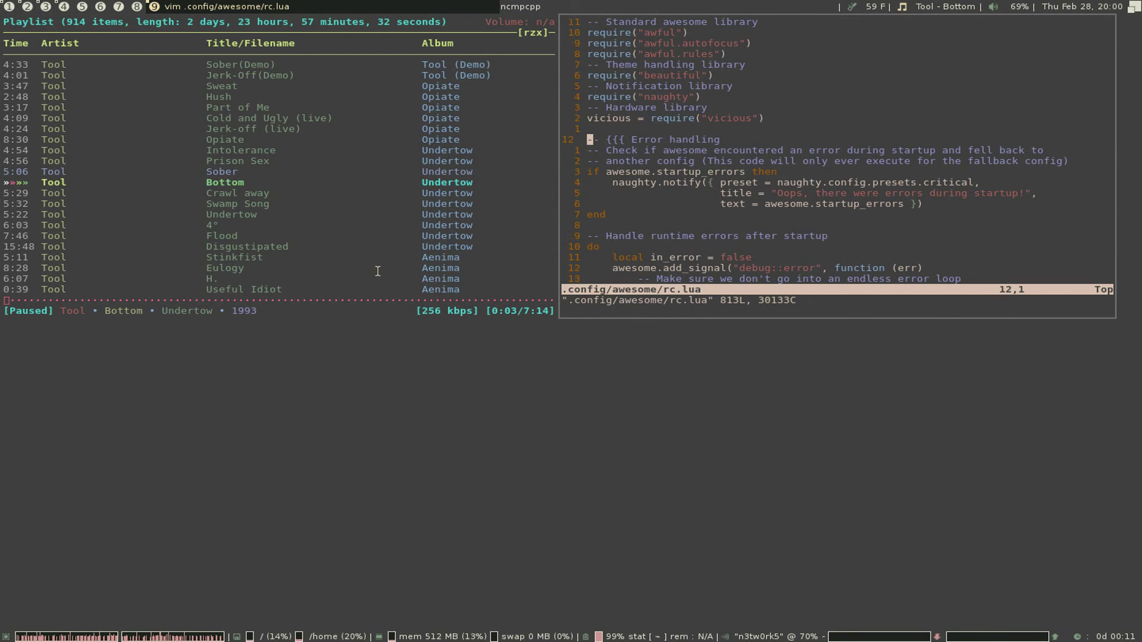
- Quit vim and ncmpcpp on workspace 9 and close both terminals
text(:q)
key(Return)
text(exit)
key(Return)
key(q)
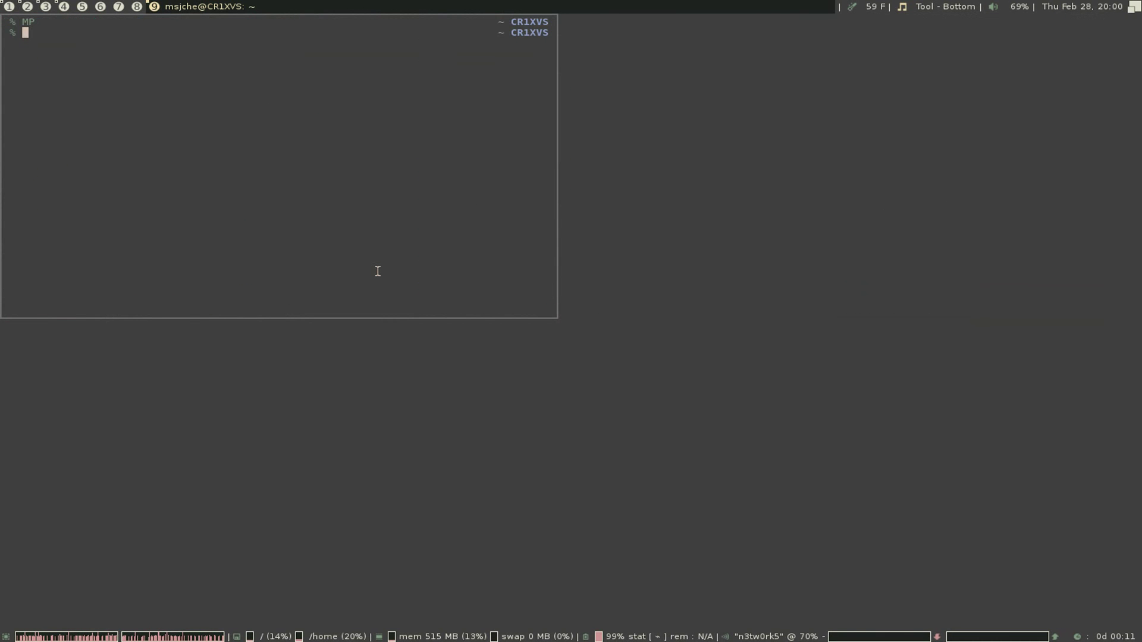
key(ctrl+d)
- Return to workspace 4 and quit vim in the dunzor.sh terminal
key(super+Left)
key(super+Left)
key(super+Left)
key(super+Left)
key(super+Left)
key(super+Left)
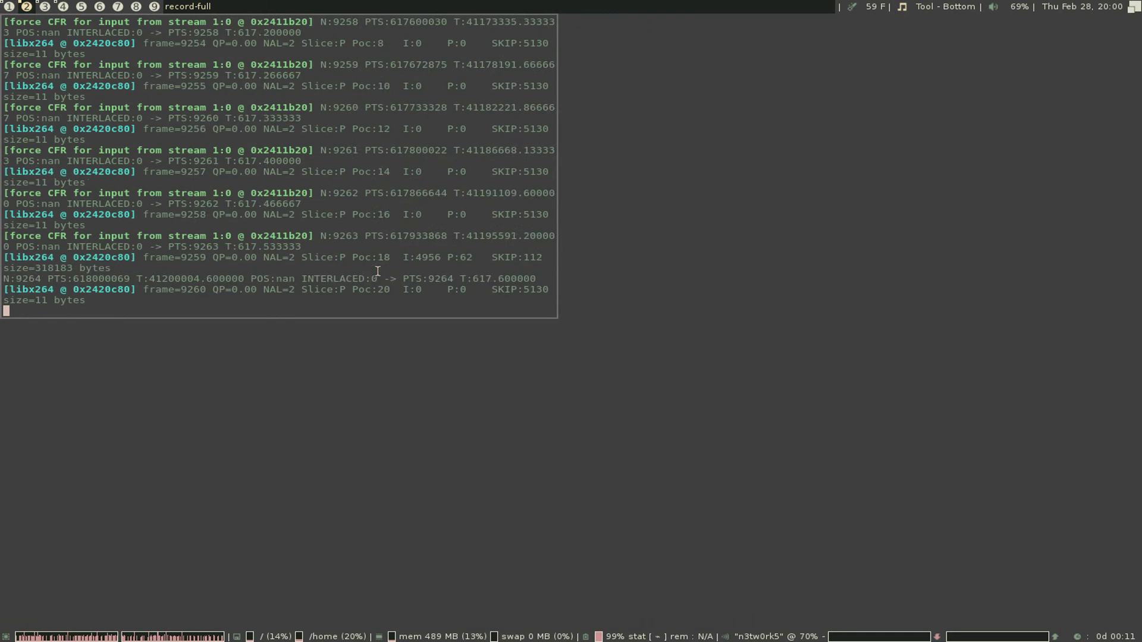
key(super+Right)
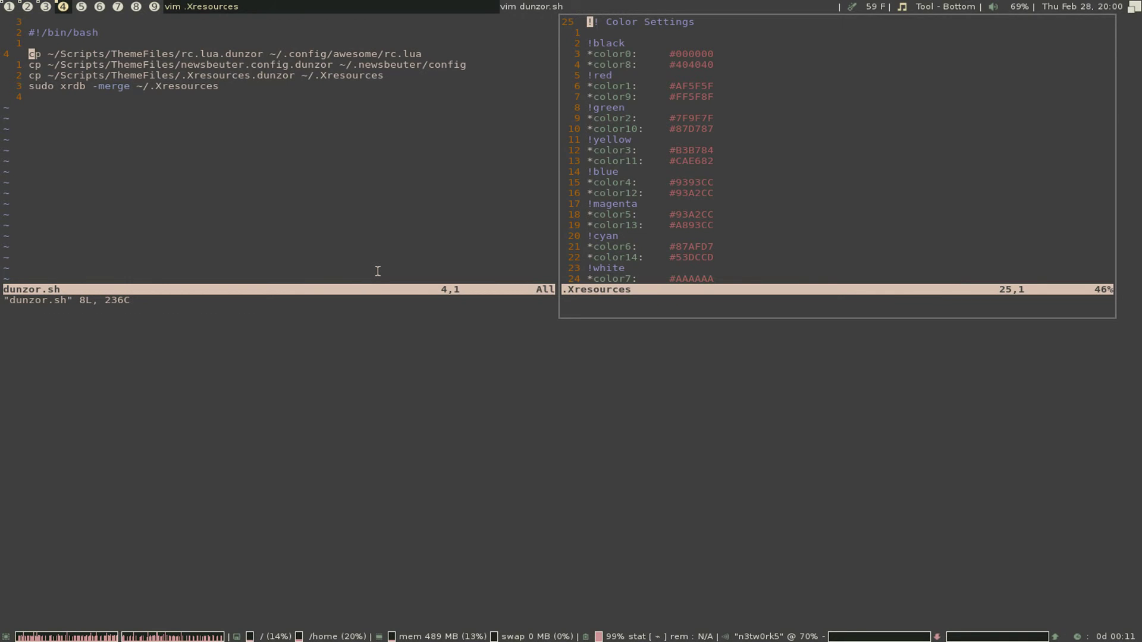
key(super+j)
text(:q)
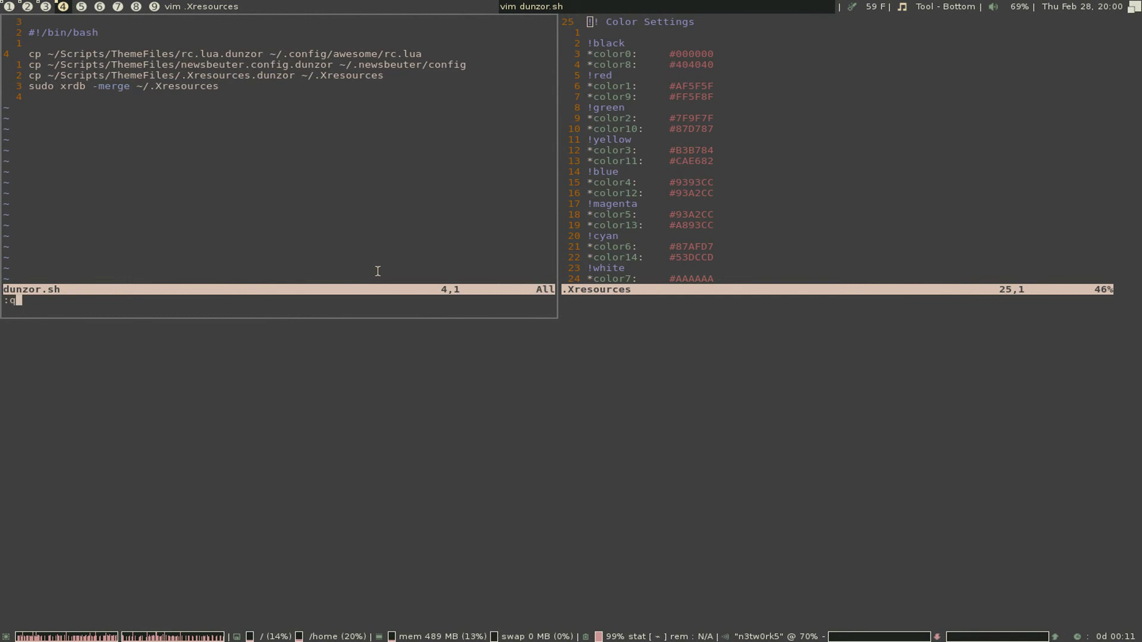
key(Return)
- Print the terminal's current working directory with pwd
text(pa)
key(BackSpace)
text(wd)
key(Return)
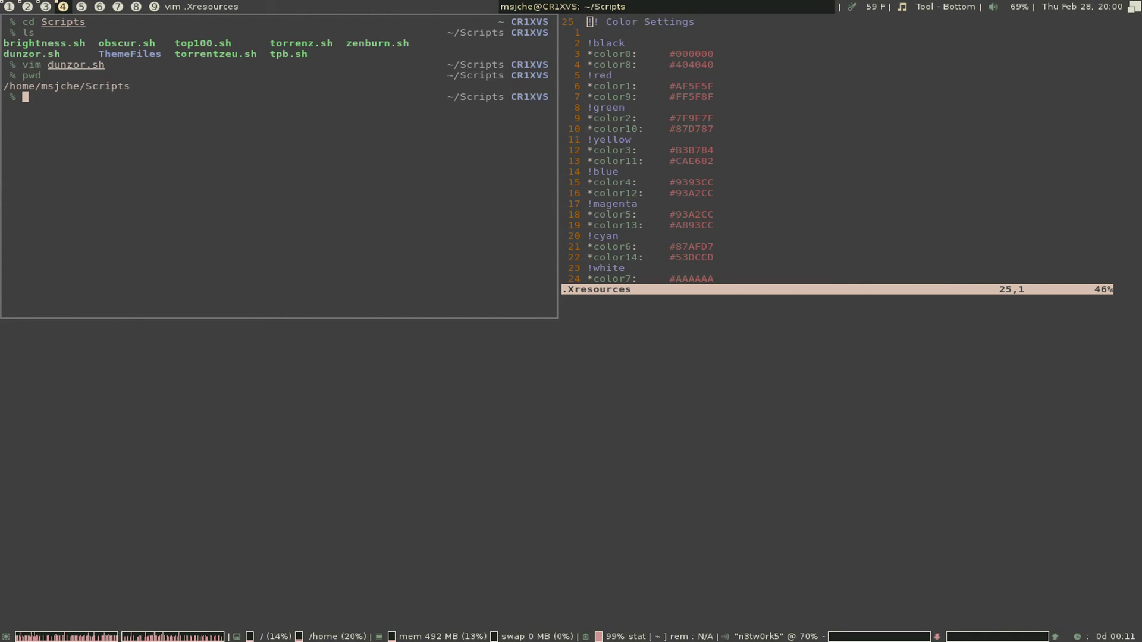
- Change into the ThemeFiles directory and list all its files, including hidden ones
text(cd The)
key(Tab)
key(Return)
text(ls -a)
key(Return)
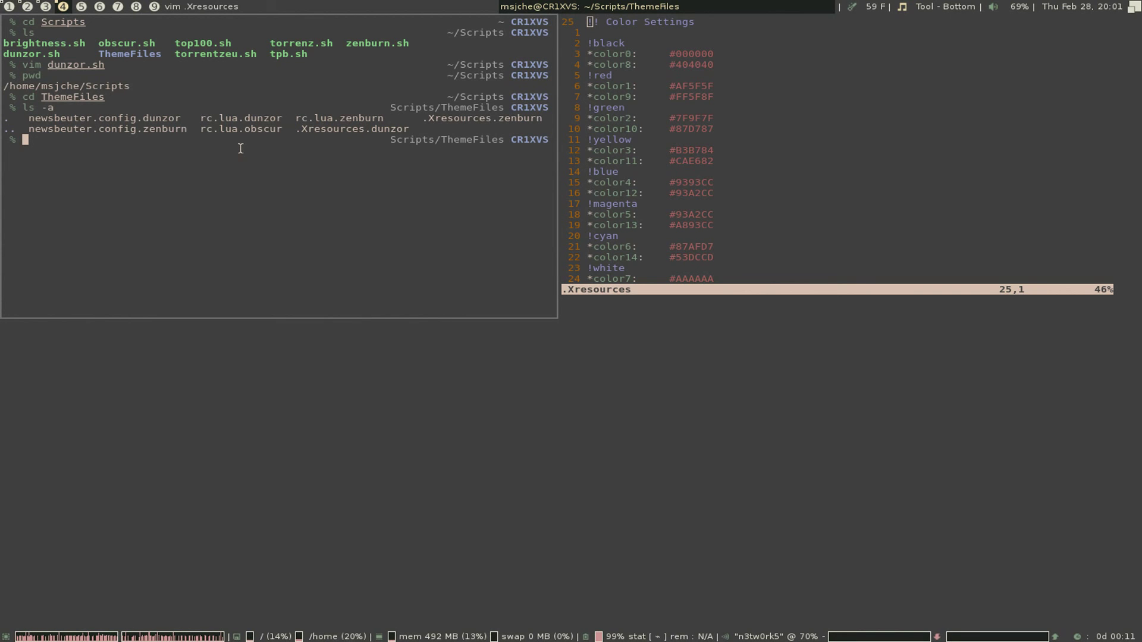
- Go back up to the Scripts directory and list its contents
text(..)
key(Return)
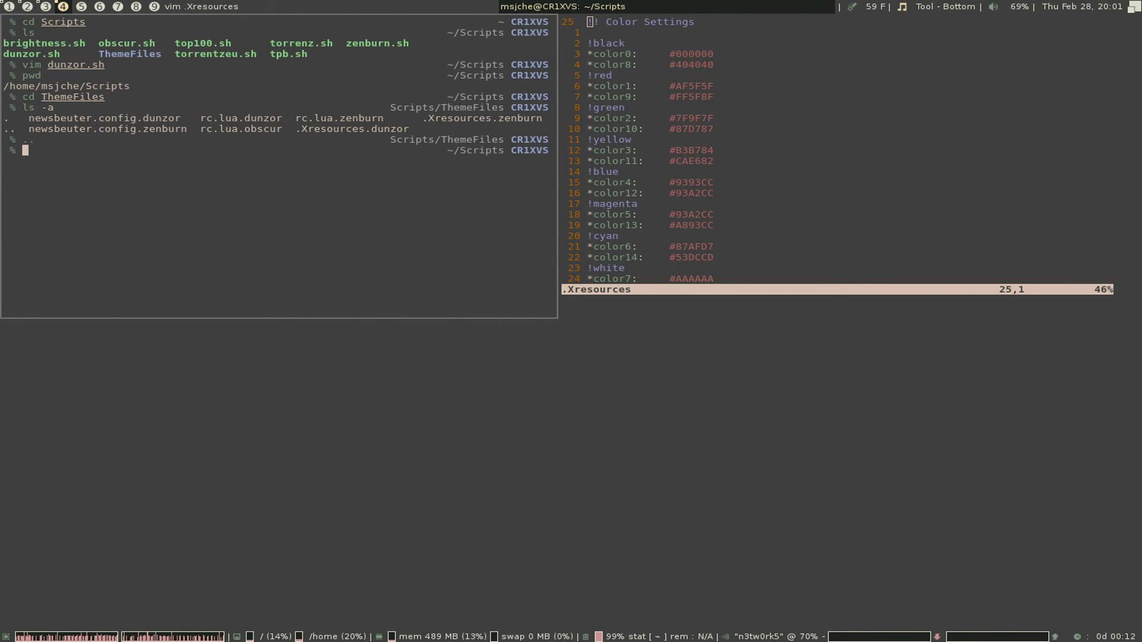
text(ls)
key(Return)
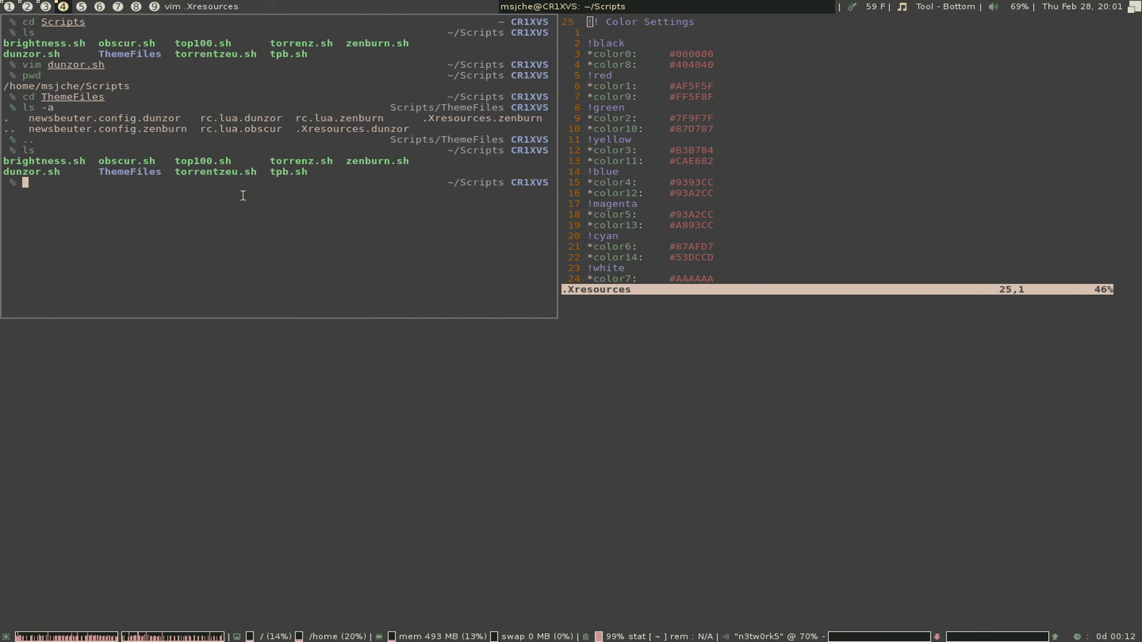
- Quit vim in the .Xresources terminal and close that terminal
key(super+j)
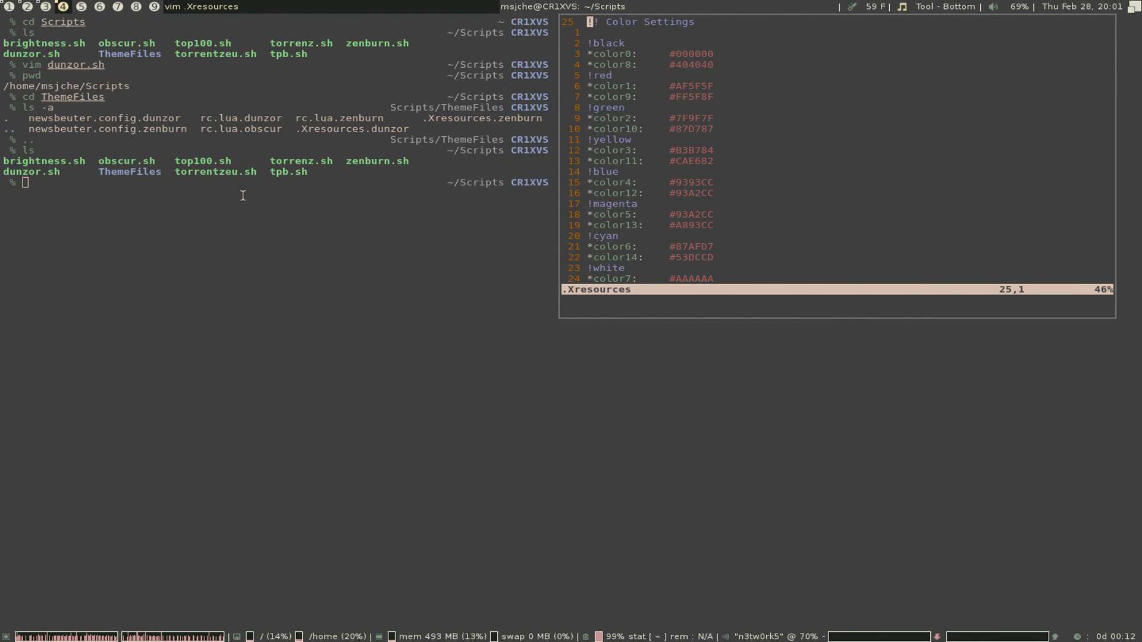
text(:q)
key(Return)
text(k)
key(Return)
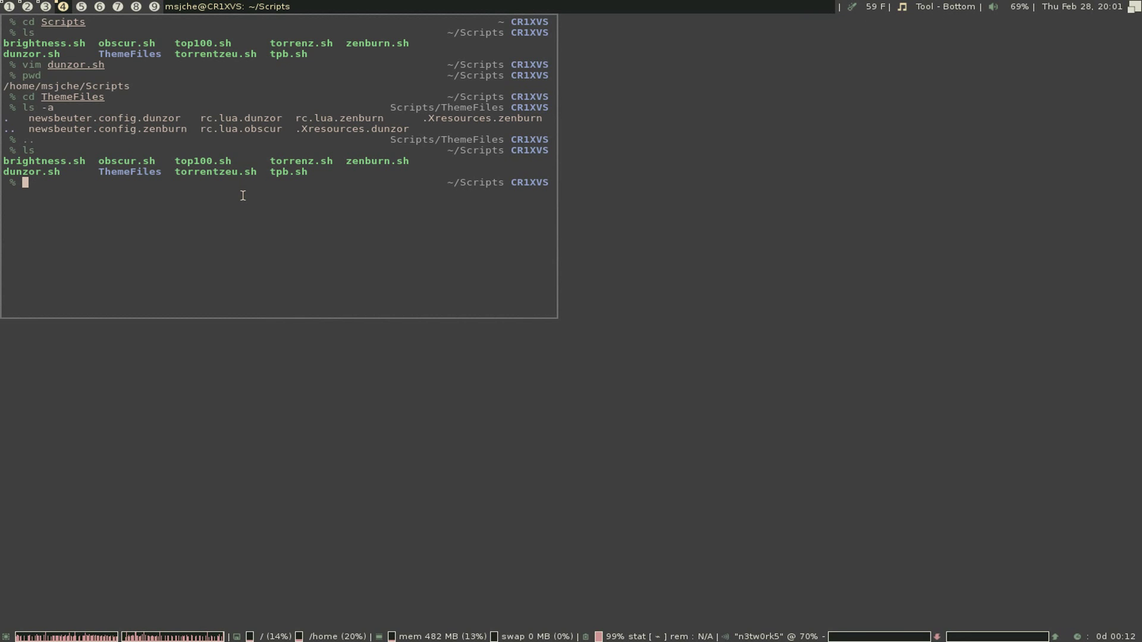
- Return to the home directory with the home alias
text(home)
key(Return)
text(Scrip)
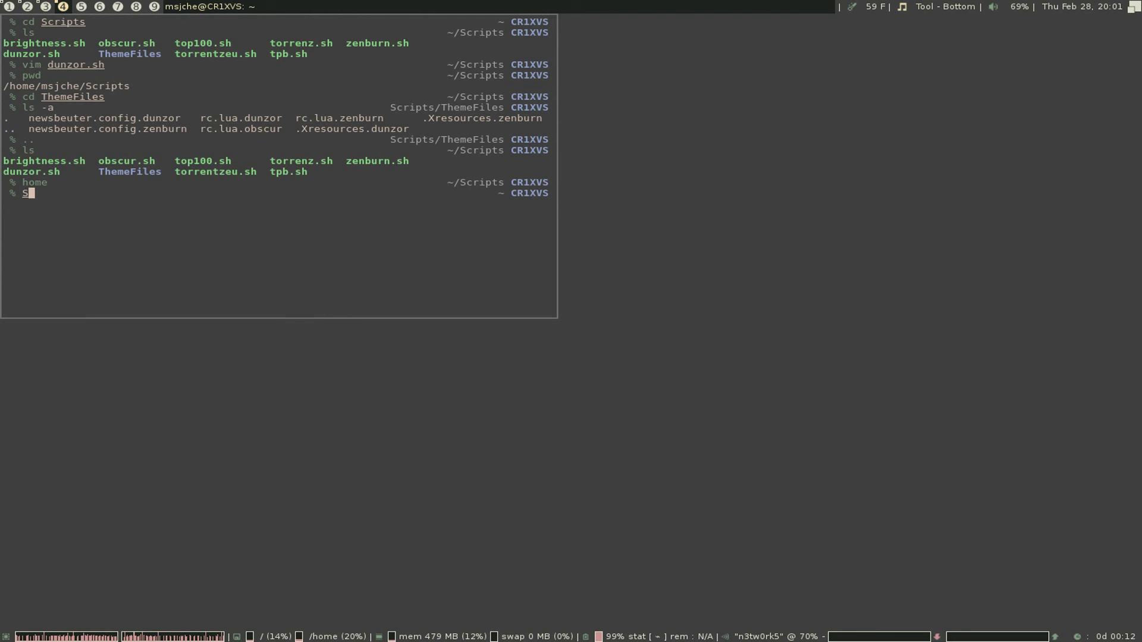
key(Tab)
key(BackSpace)
key(BackSpace)
key(BackSpace)
key(BackSpace)
key(BackSpace)
key(BackSpace)
key(BackSpace)
key(BackSpace)
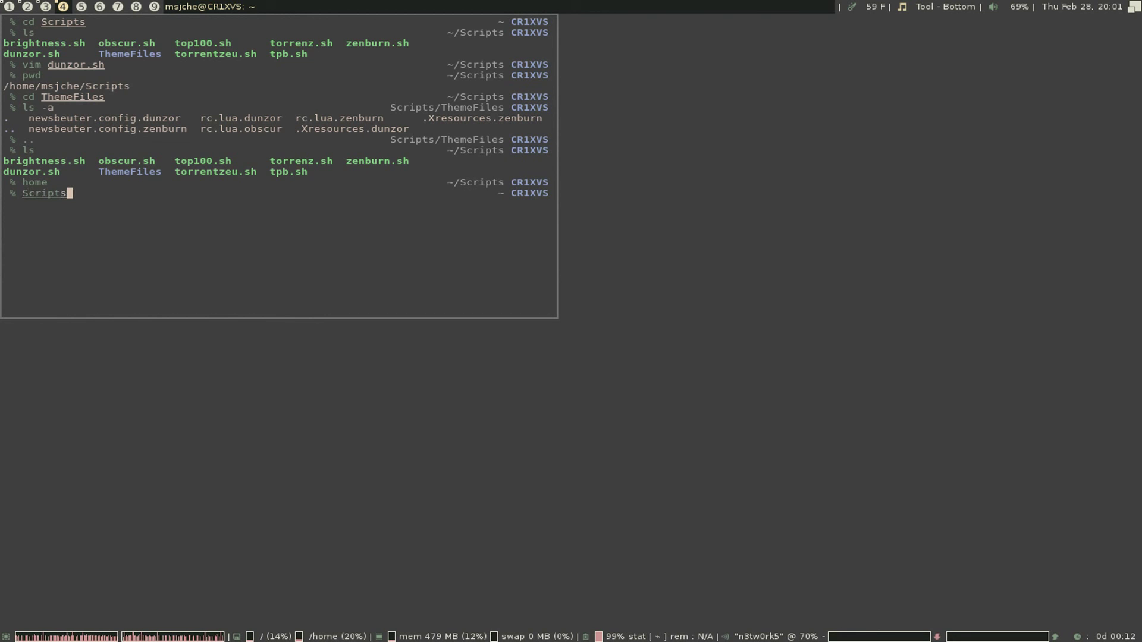
- Change from the home directory into Scripts and list the scripts there
text(cd )
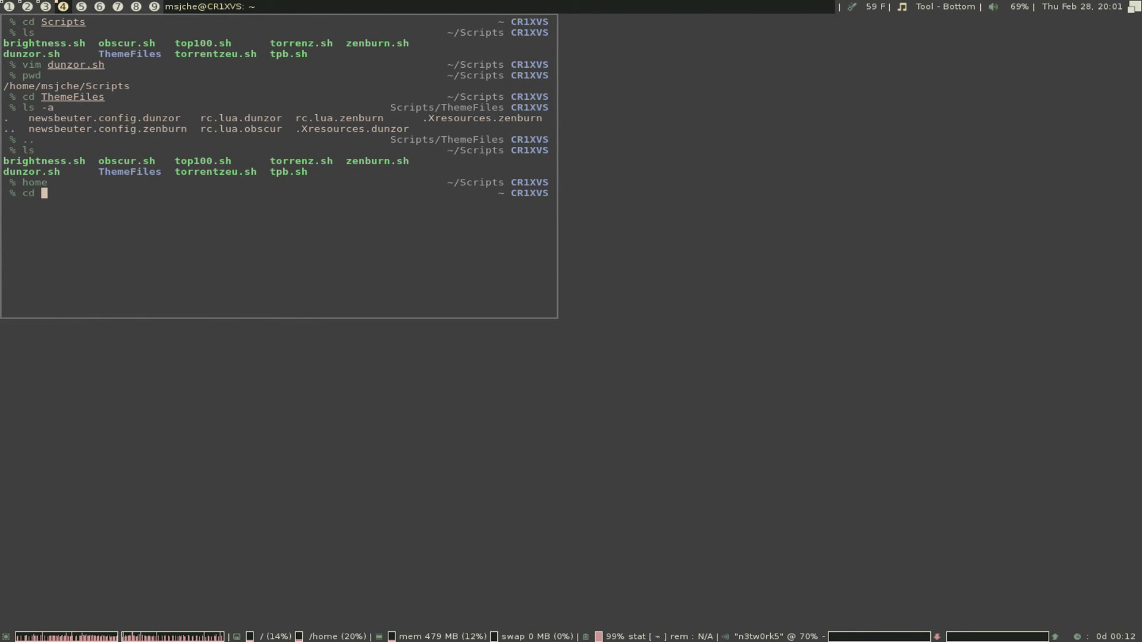
text(Scri)
key(Tab)
key(Return)
text(ls)
key(Return)
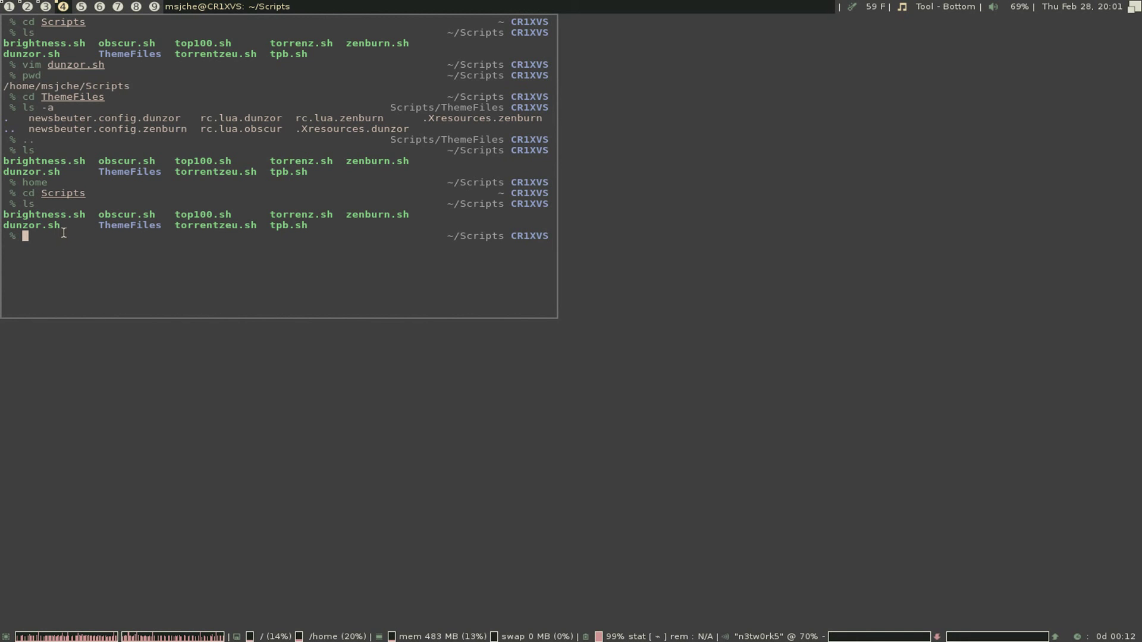
- Make dunzor.sh executable with chmod +x
text(chmod )
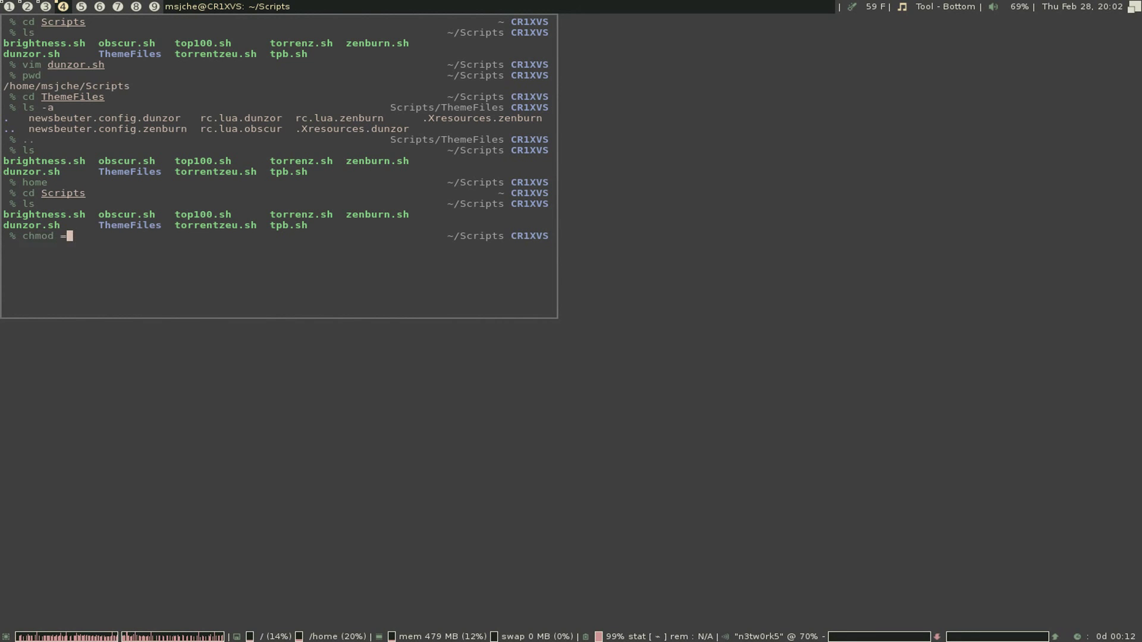
text(+x dunzor.sh)
key(Return)
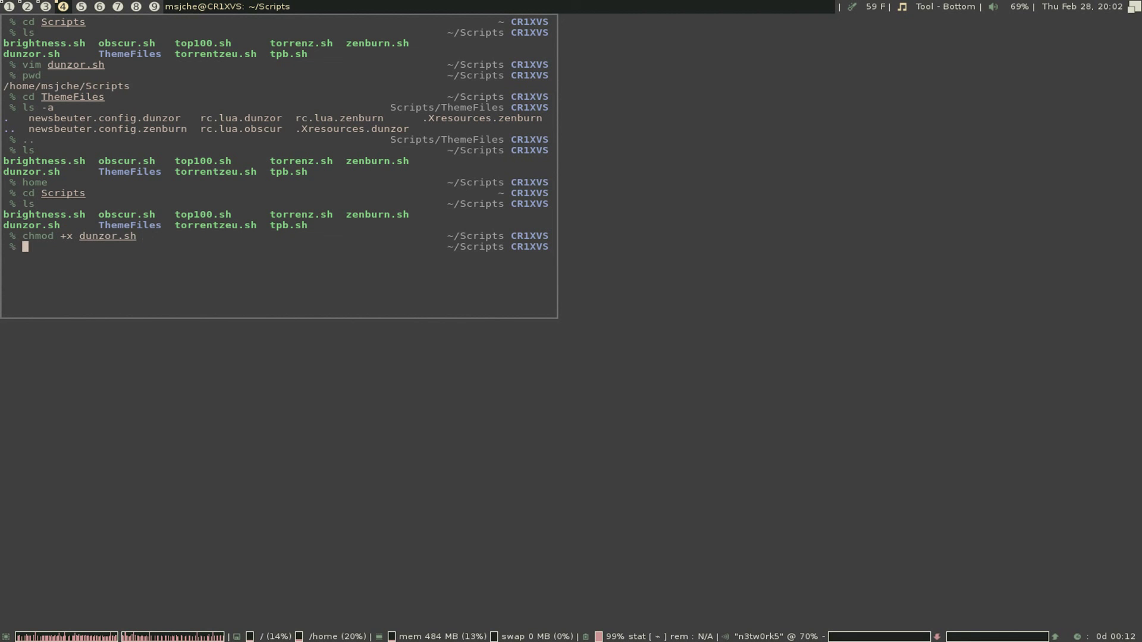
- Return to the home directory, run Scripts/dunzor.sh and enter the sudo password
text(home)
key(Return)
text(Scrip)
key(Tab)
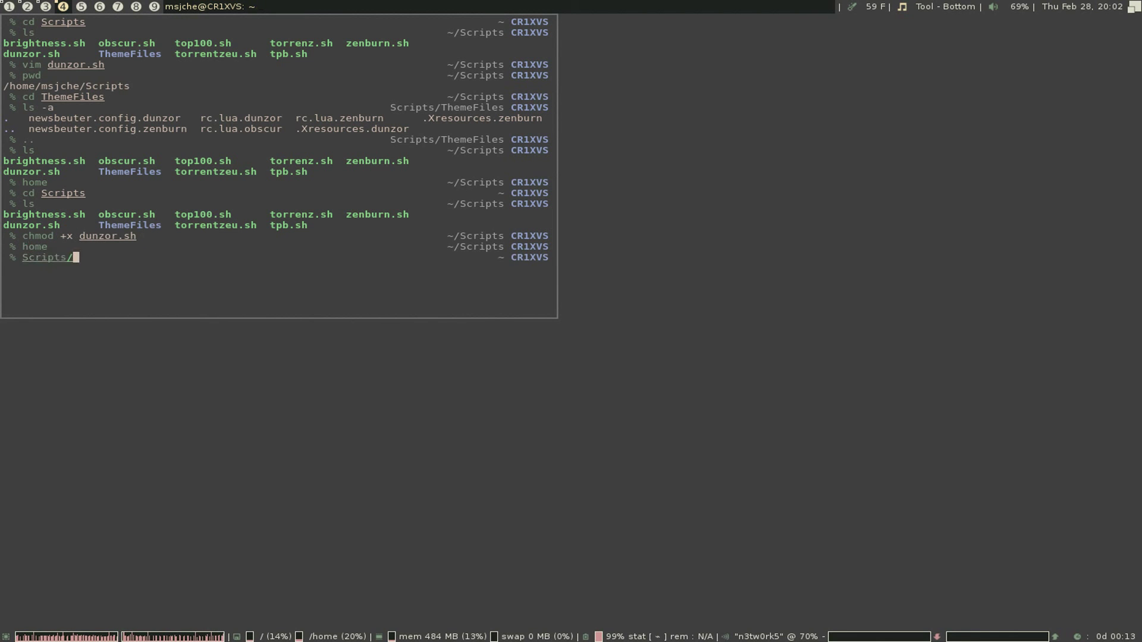
text(dun)
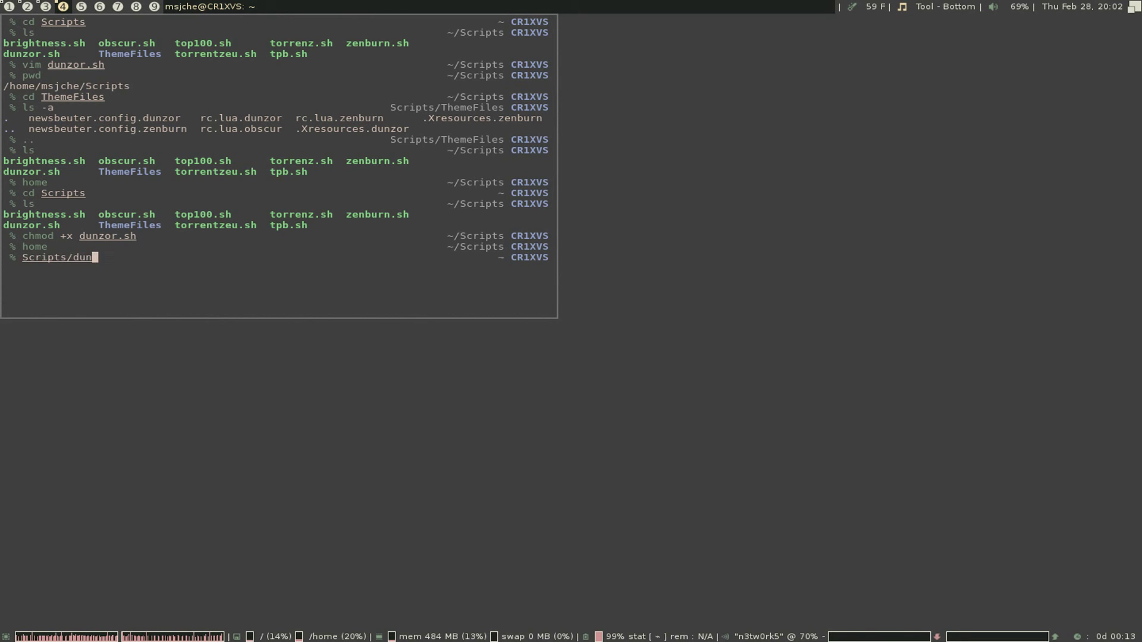
key(Tab)
key(Return)
key(Return)
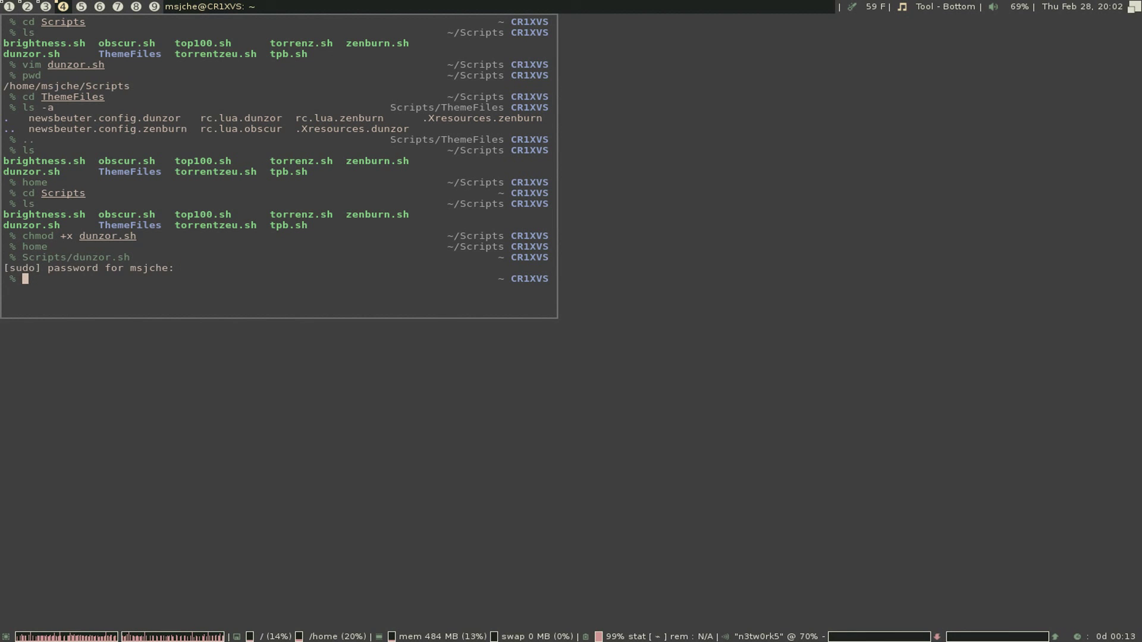
- Run Scripts/zenburn.sh to apply the Zenburn theme files
text(S)
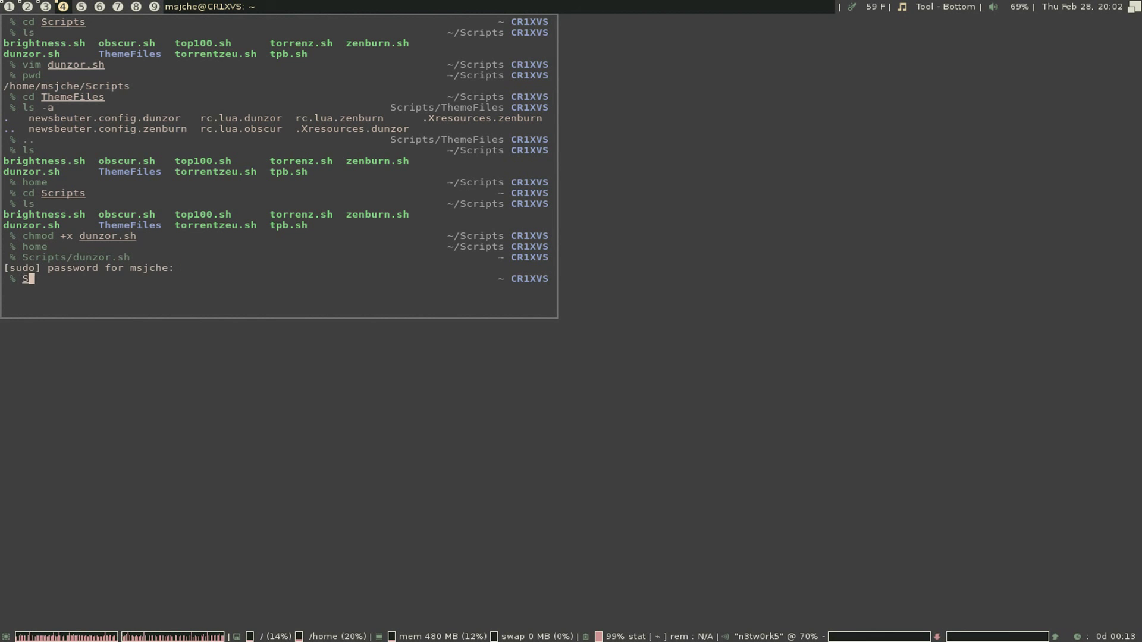
text(cripts/zenburn.sh)
key(Return)
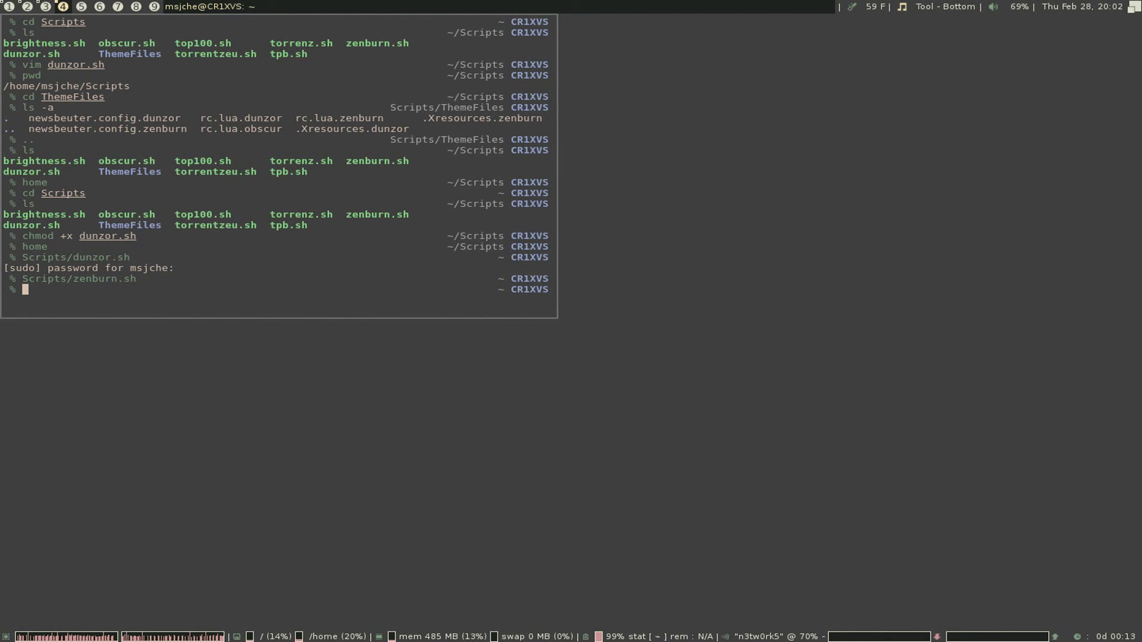
- Open .zshrc with the eZ alias, view the Awesome Theming and Scripts aliases, and highlight the zenburn alias
text(eZ)
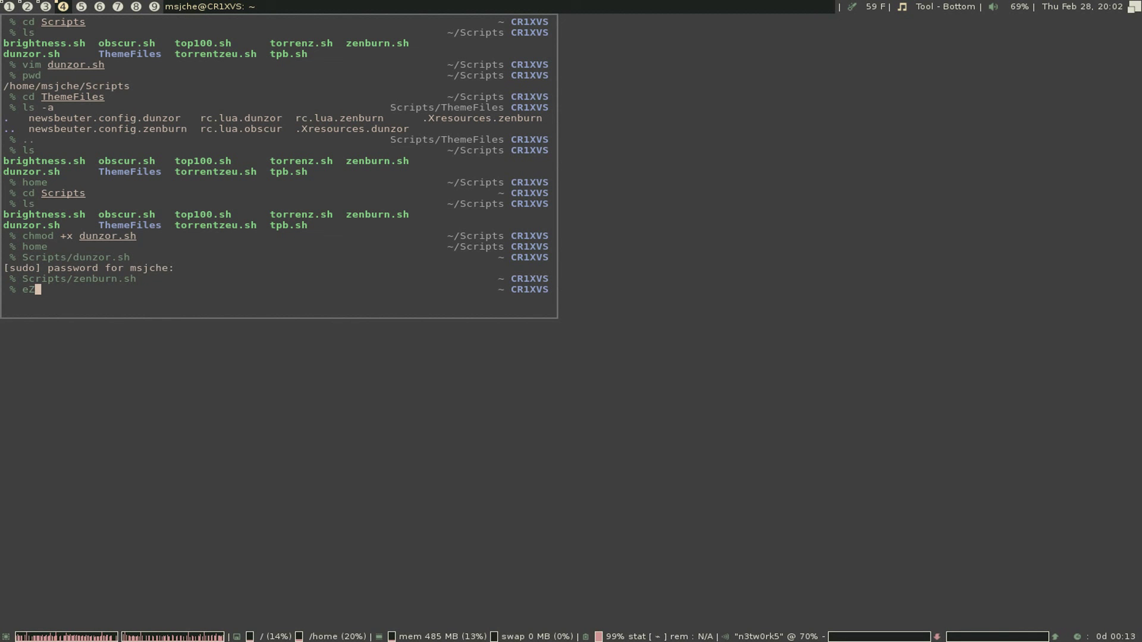
key(Return)
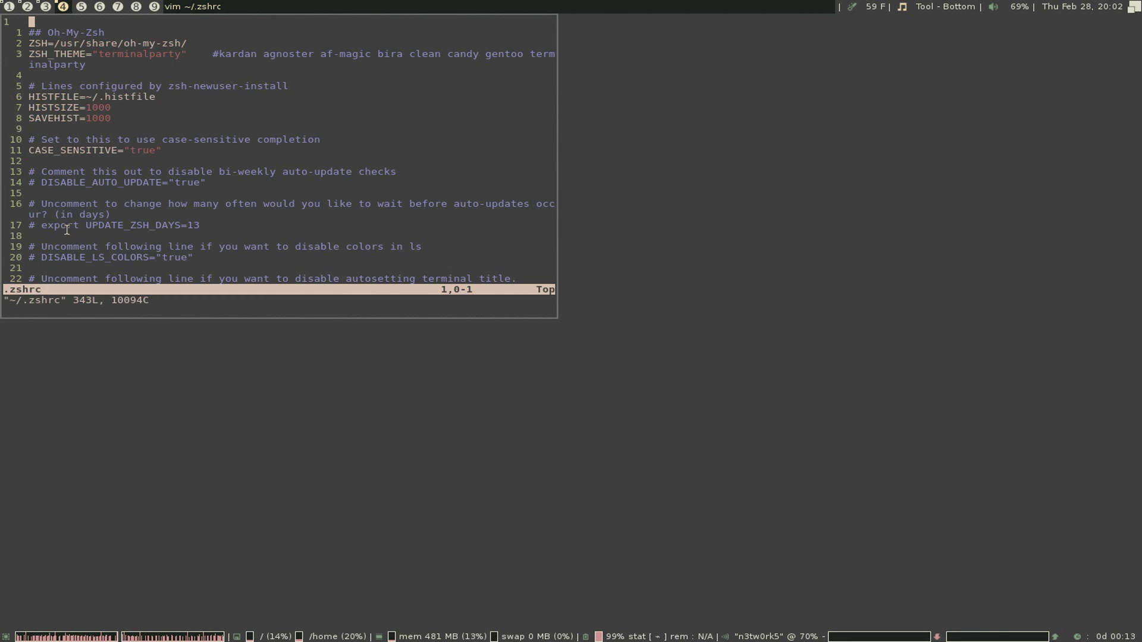
scroll(194, 266, down, 15)
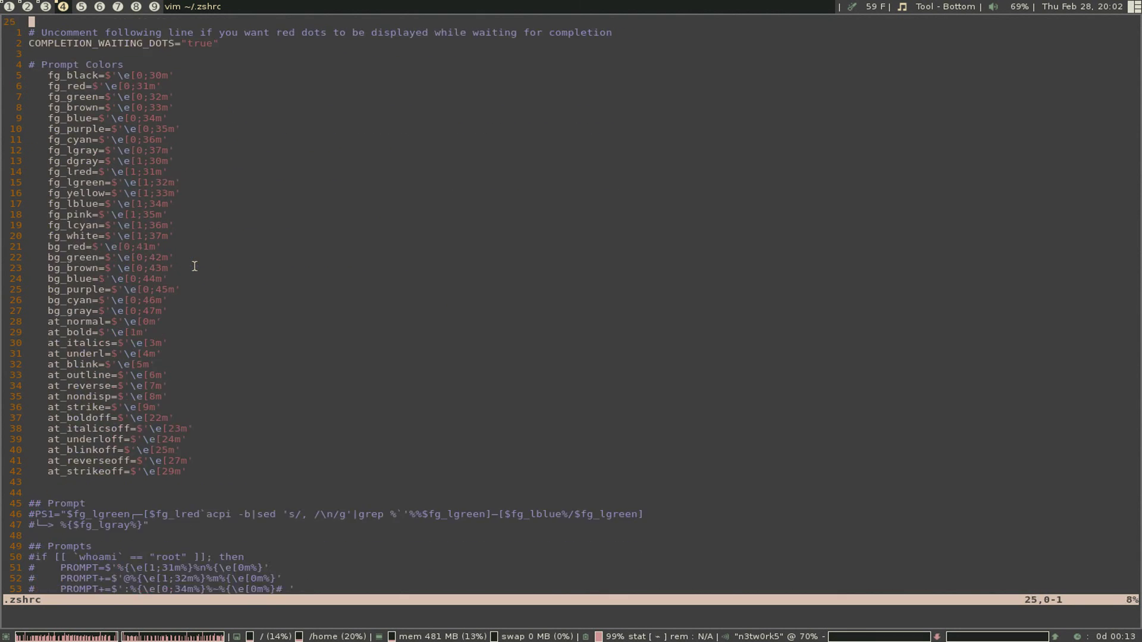
scroll(194, 266, down, 20)
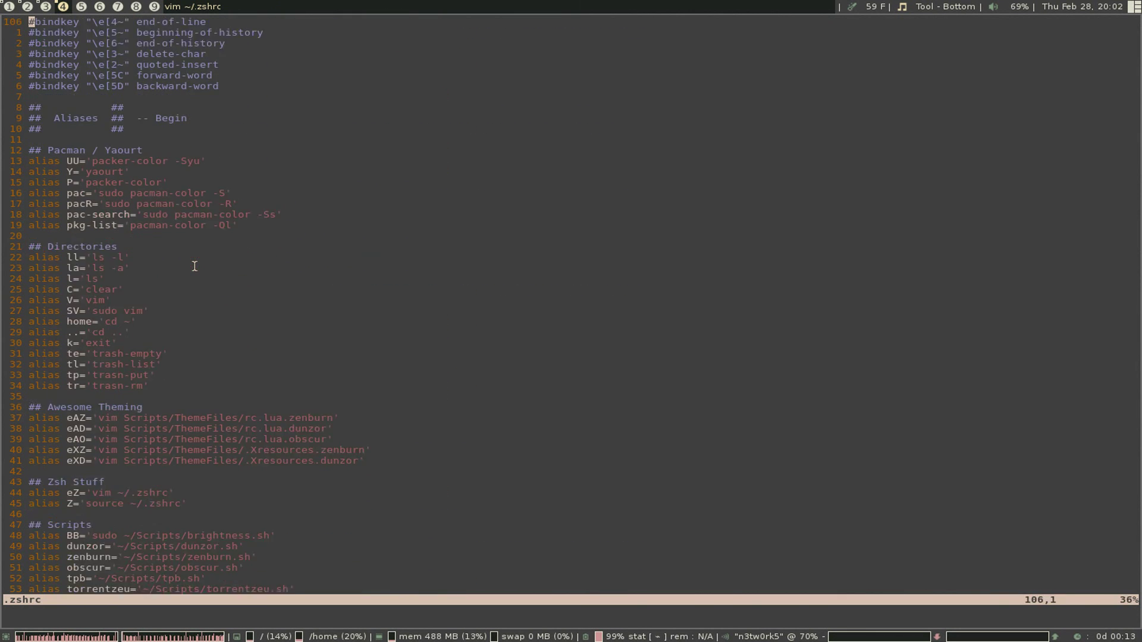
scroll(194, 265, down, 7)
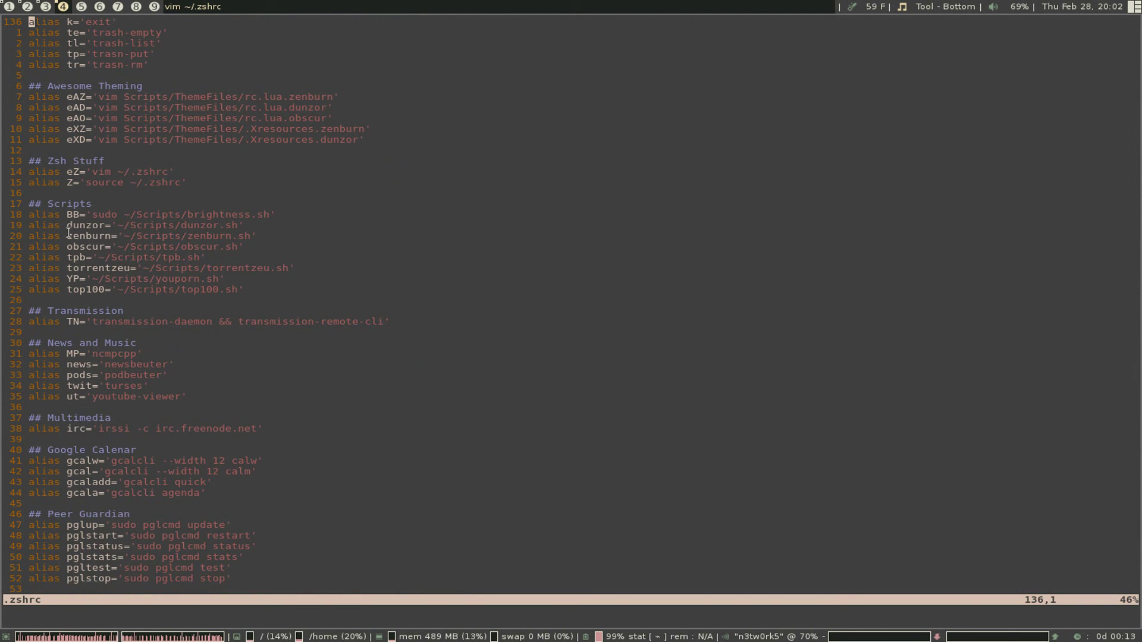
drag(75, 236, 100, 238)
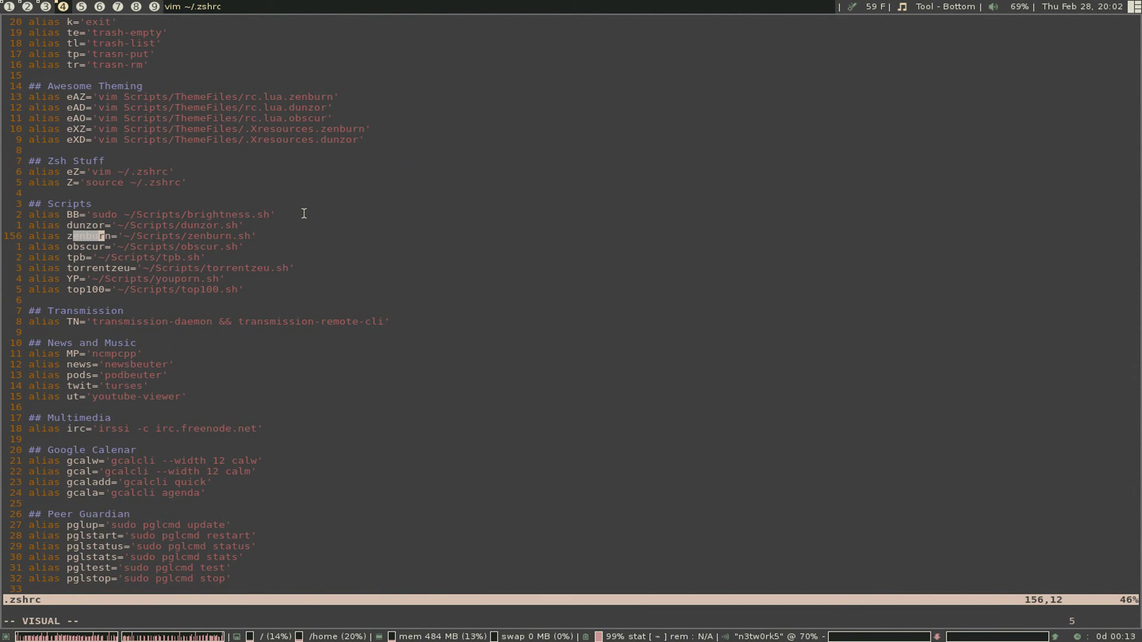
- Quit .zshrc in vim without changes and clear the terminal
text(:q)
key(Return)
text(:!)
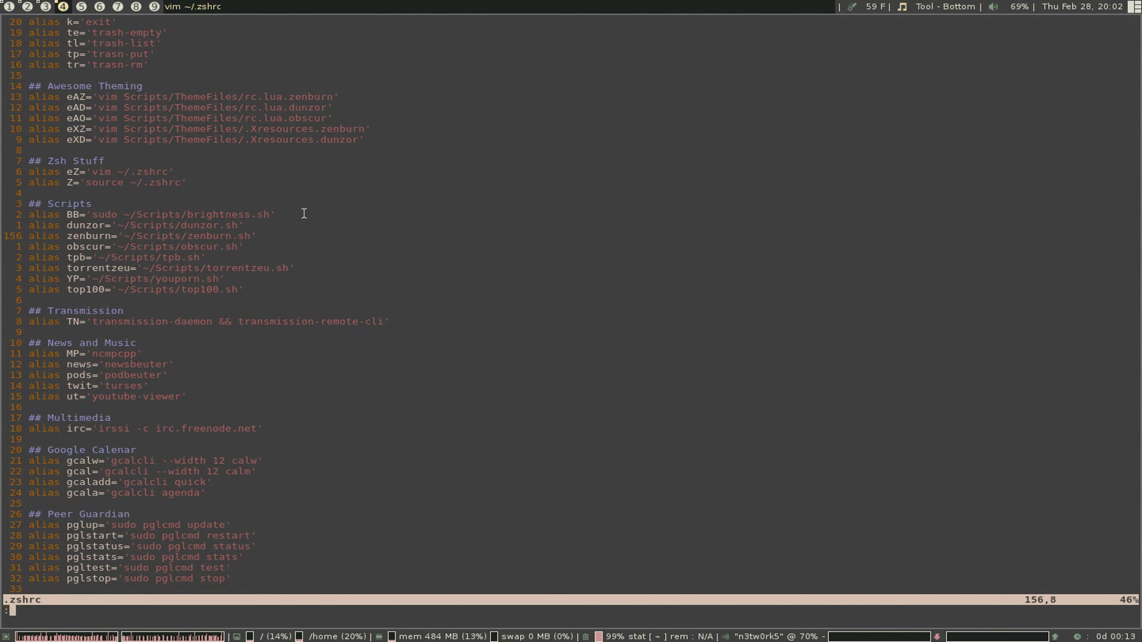
key(Return)
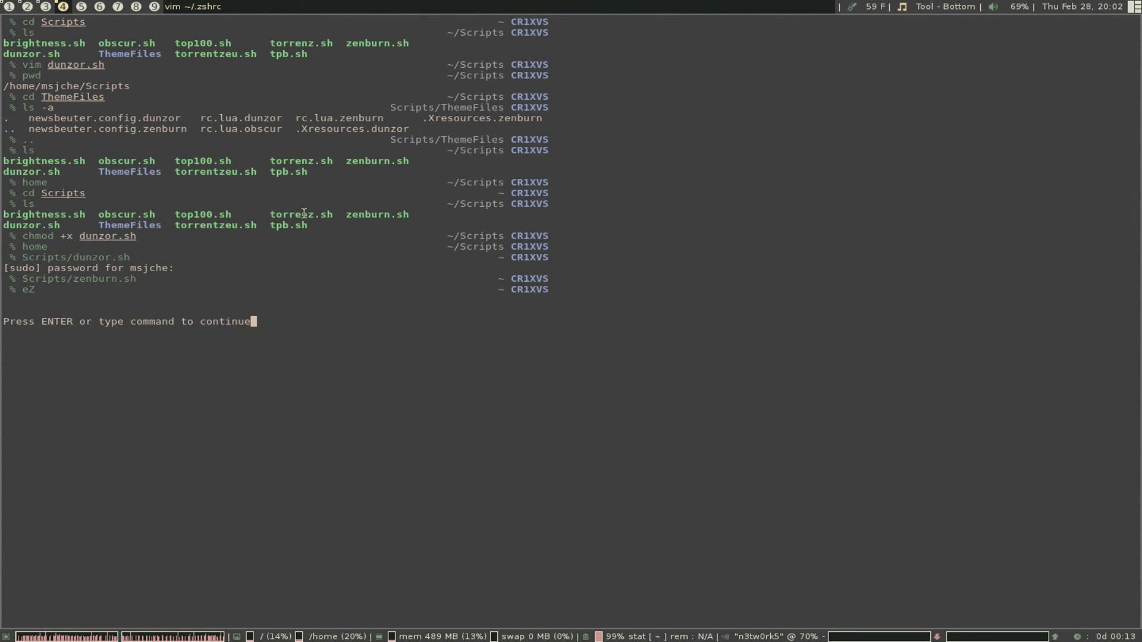
key(Return)
text(:q)
key(Return)
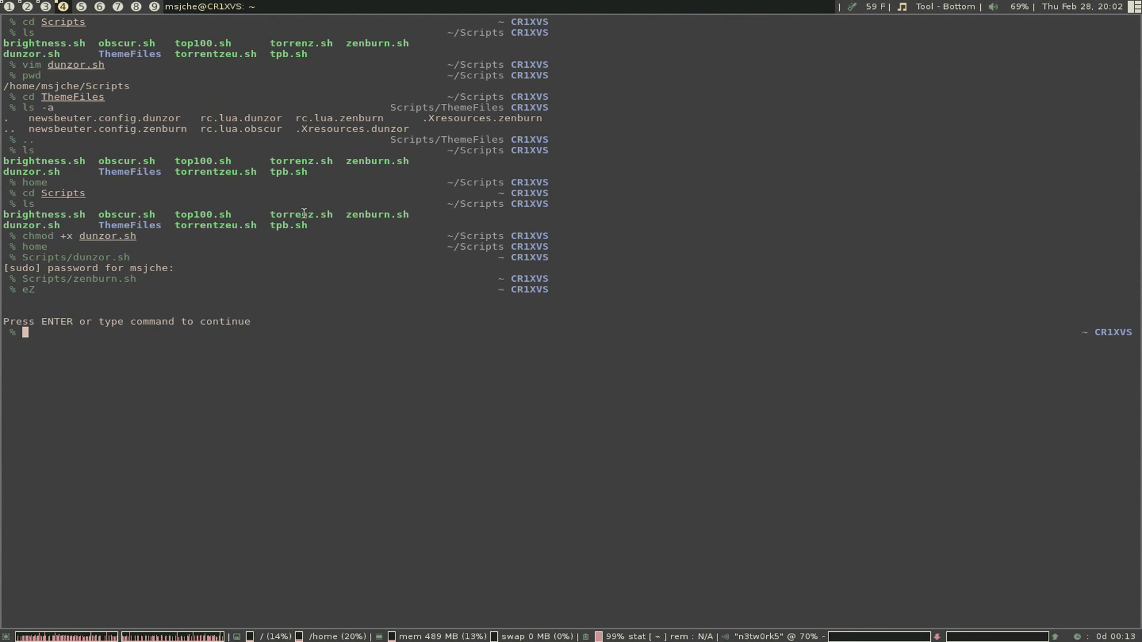
text(clear)
key(Return)
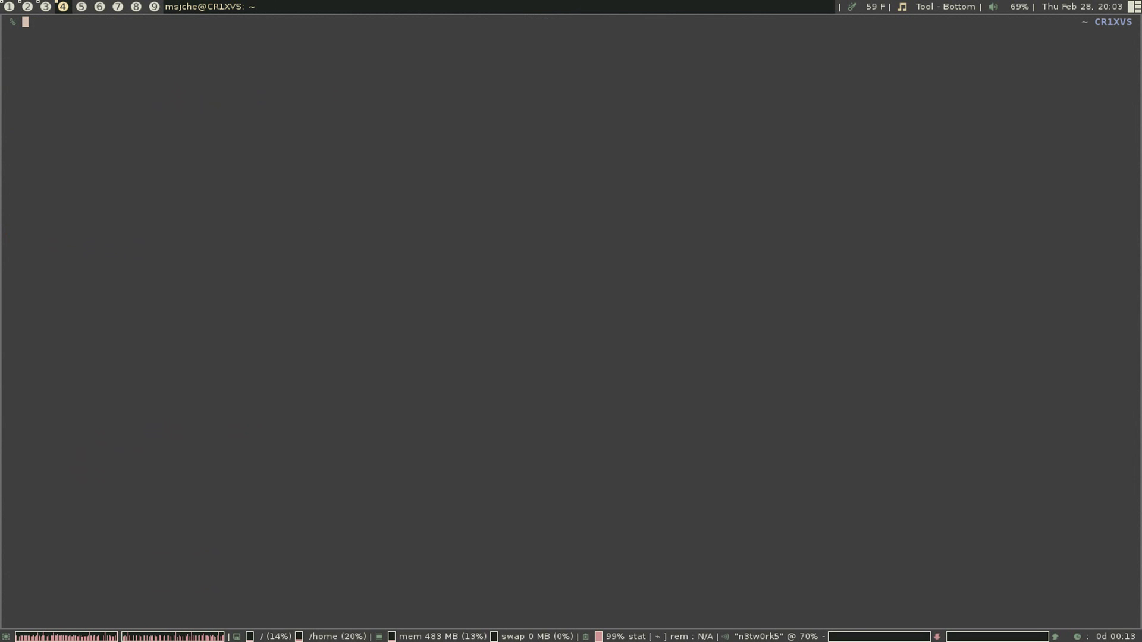
- Close the leftover terminals on workspaces 4 and 3
key(super+5)
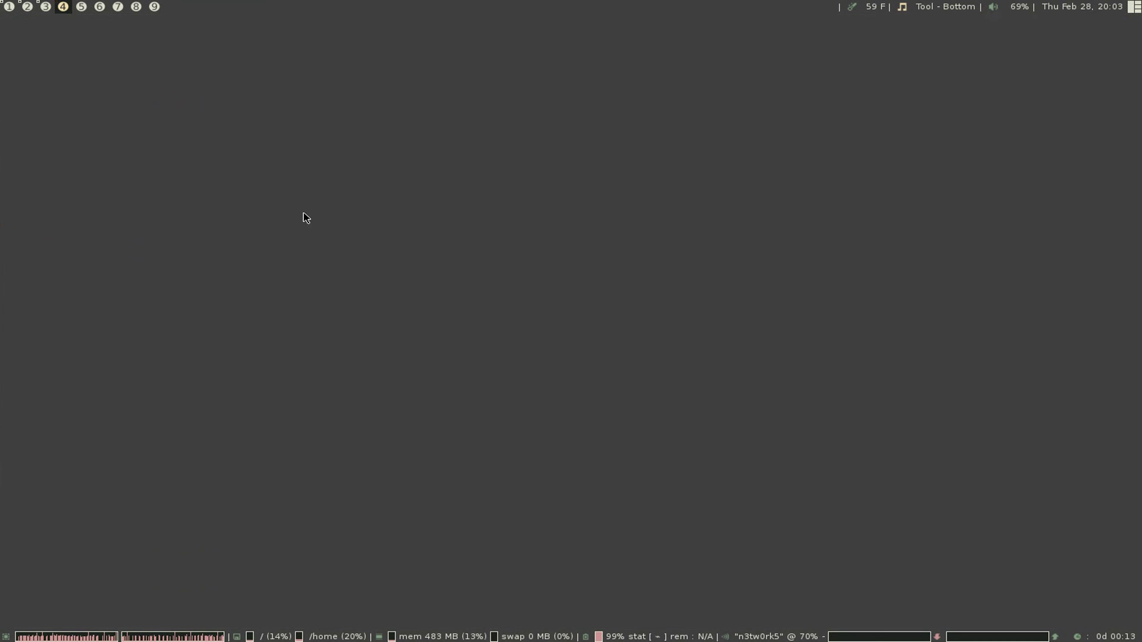
key(super+2)
key(super+3)
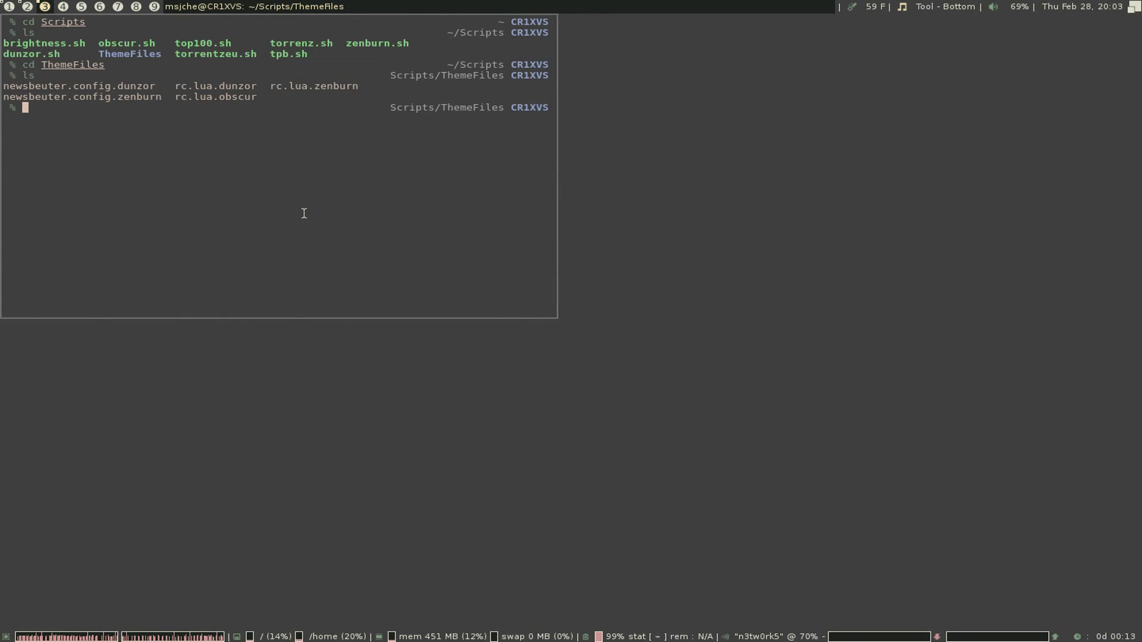
key(super+5)
key(super+1)
key(super+3)
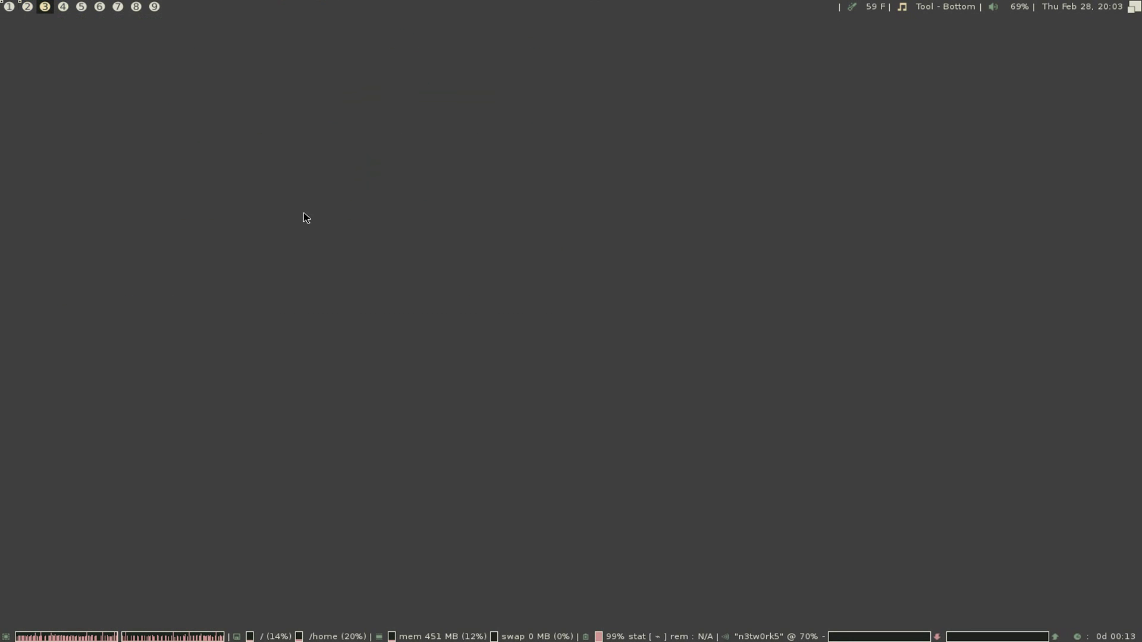
- Run the dunzor alias in a new terminal on workspace 3, enter the sudo password and close the terminal
key(super+Return)
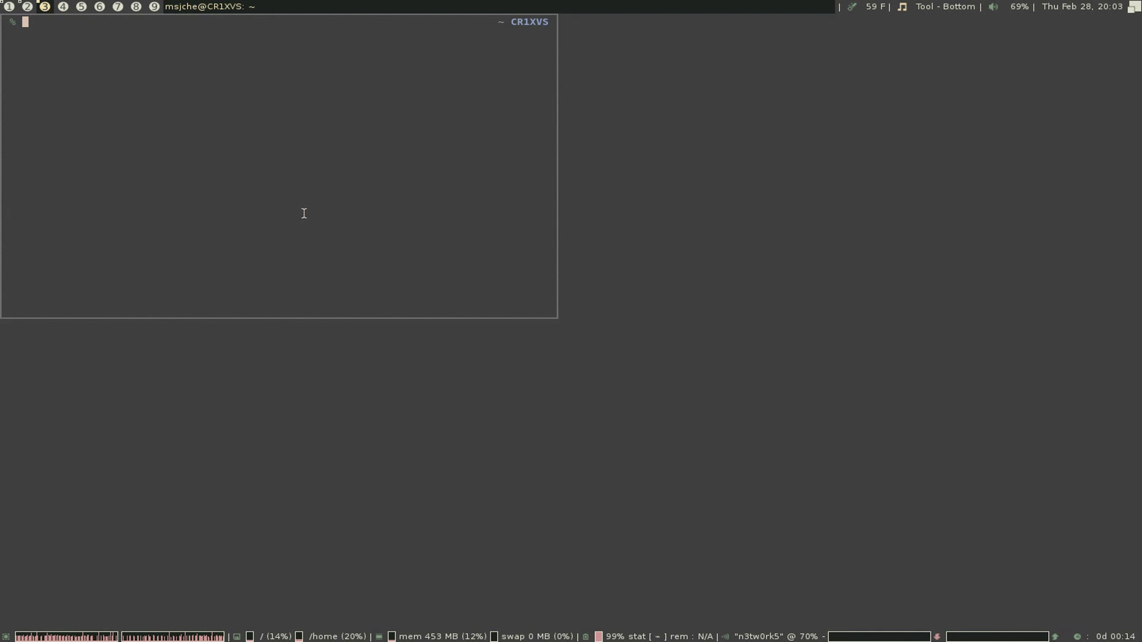
text(dunzor)
key(Return)
key(Return)
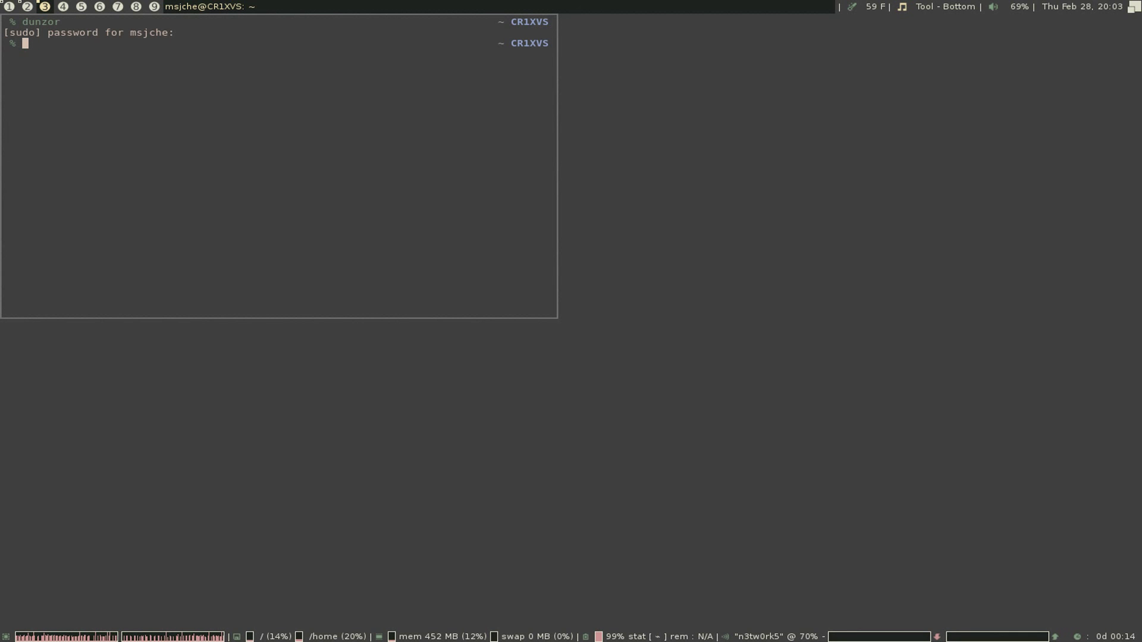
key(ctrl+d)
- View the browser workspace, then open .config/awesome/rc.lua in vim from a new terminal on workspace 3
key(super+1)
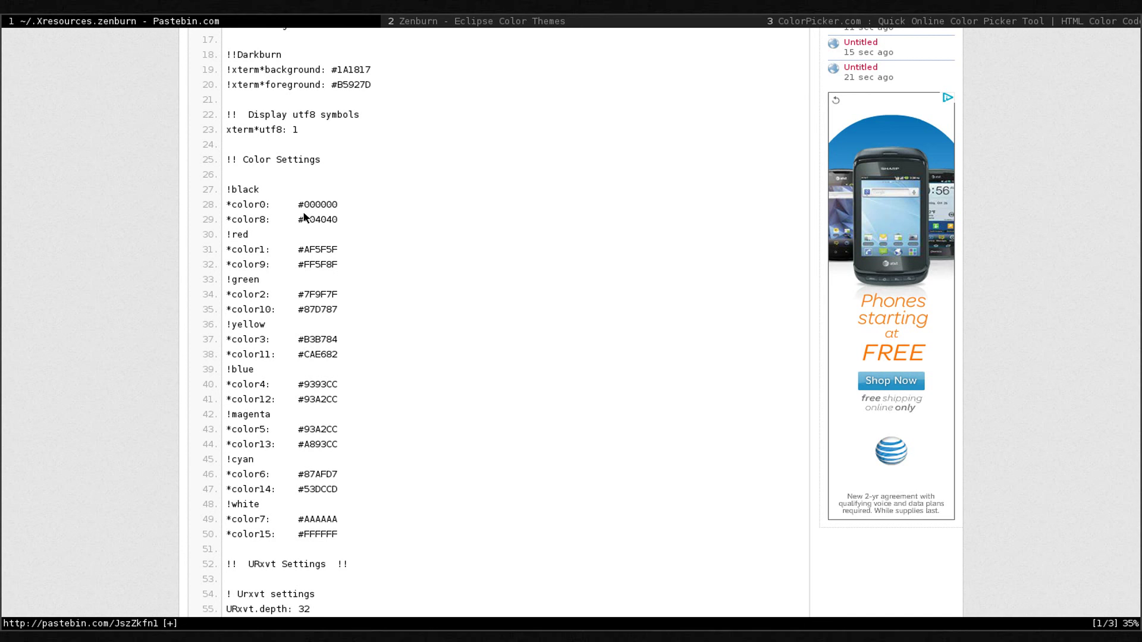
key(super+3)
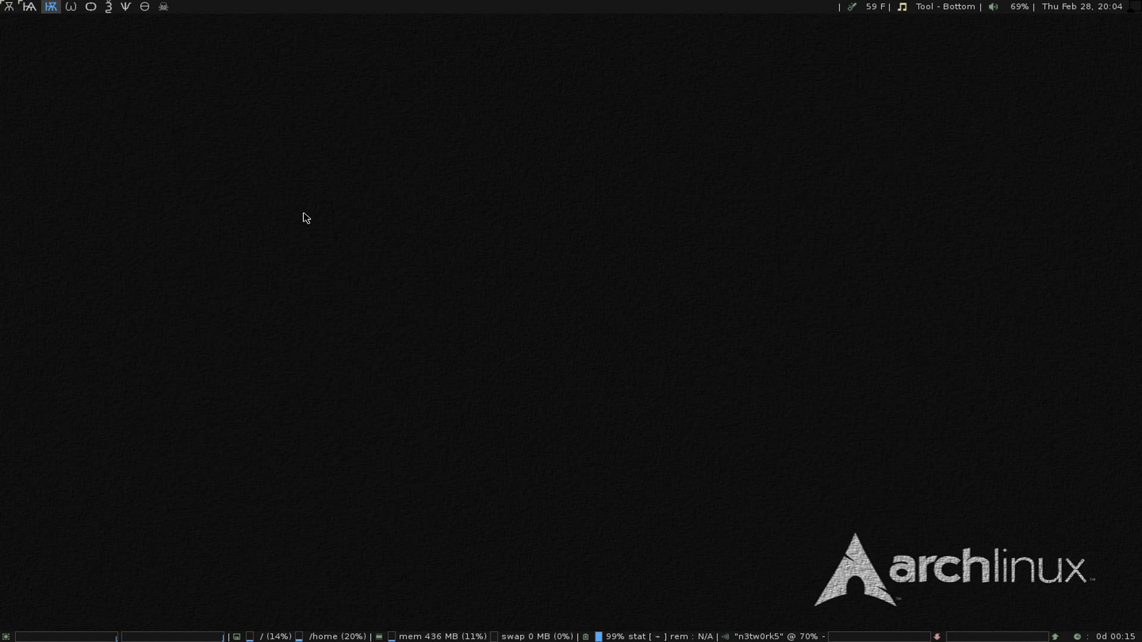
key(super+shift+Return)
text(vim .cfo)
key(Tab)
text(awe)
key(Tab)
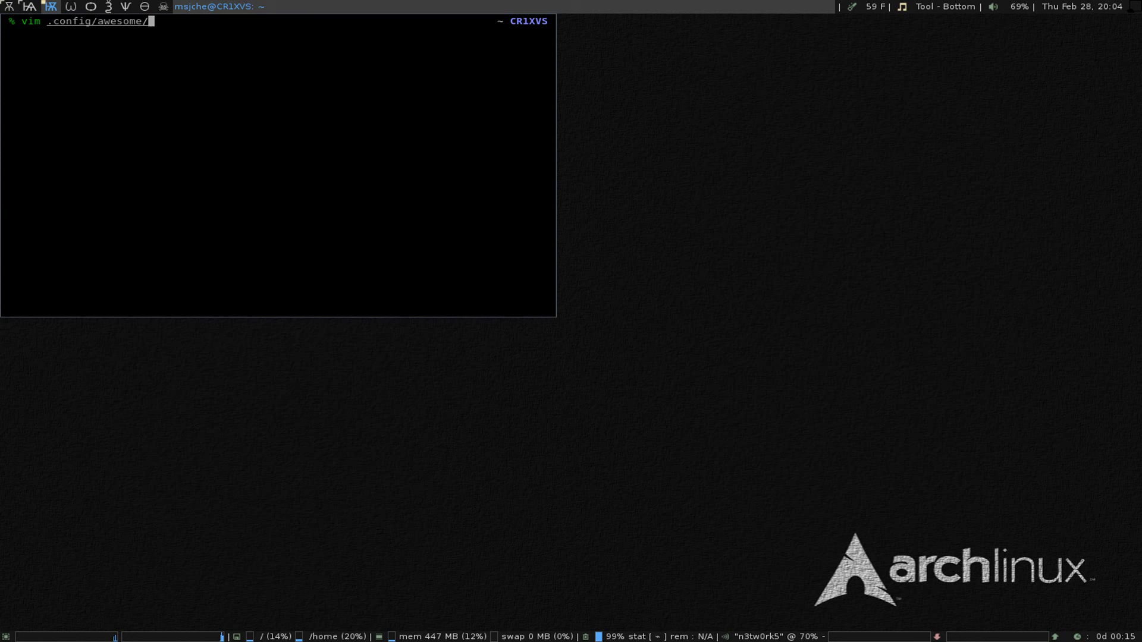
text(rc.lua)
key(Return)
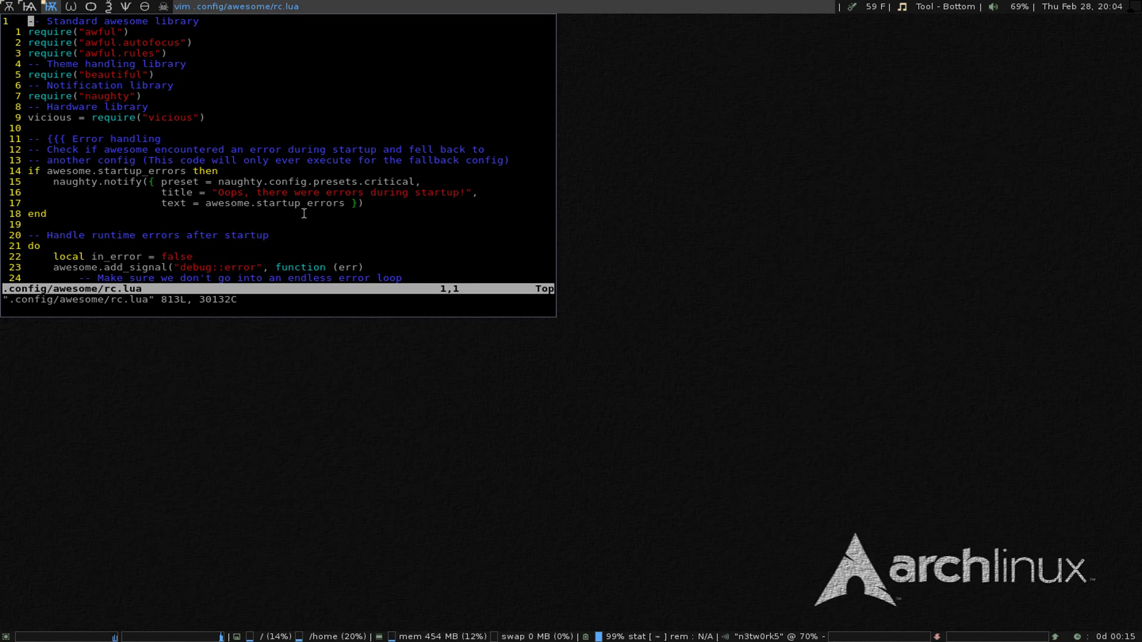
- Enlarge the rc.lua window by switching the layout and look through the file down to the weather widget and wibox sections
key(super+space)
key(j)
key(j)
key(j)
key(j)
key(j)
key(j)
key(j)
key(j)
key(j)
key(j)
key(j)
key(j)
key(j)
key(j)
key(j)
key(j)
key(j)
key(j)
key(j)
key(j)
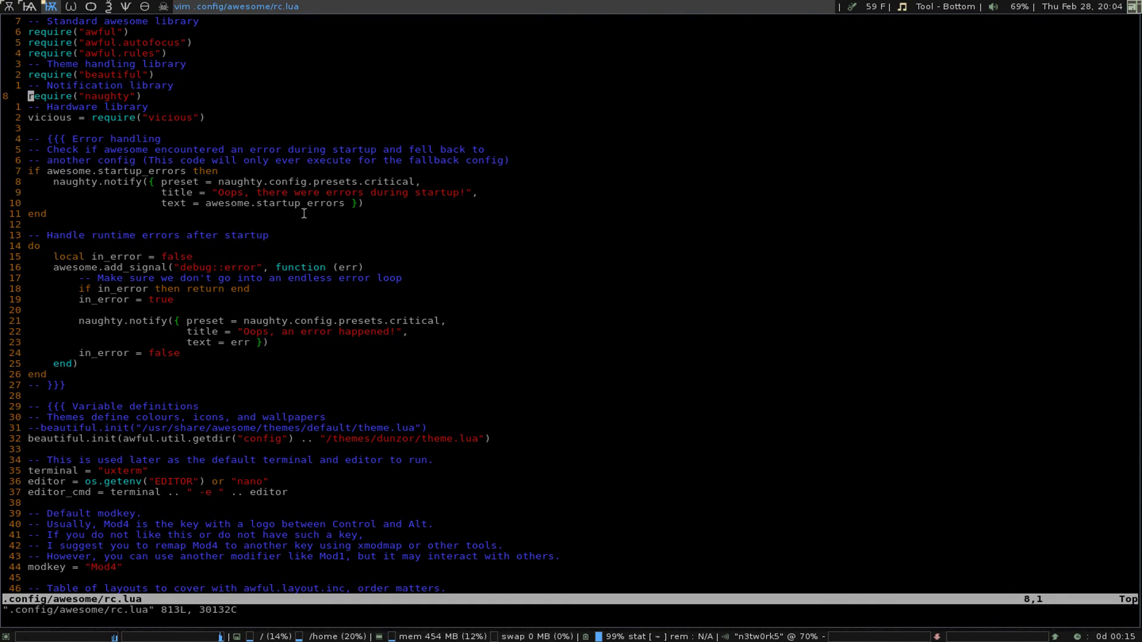
key(ctrl+f)
key(ctrl+f)
key(ctrl+f)
key(ctrl+f)
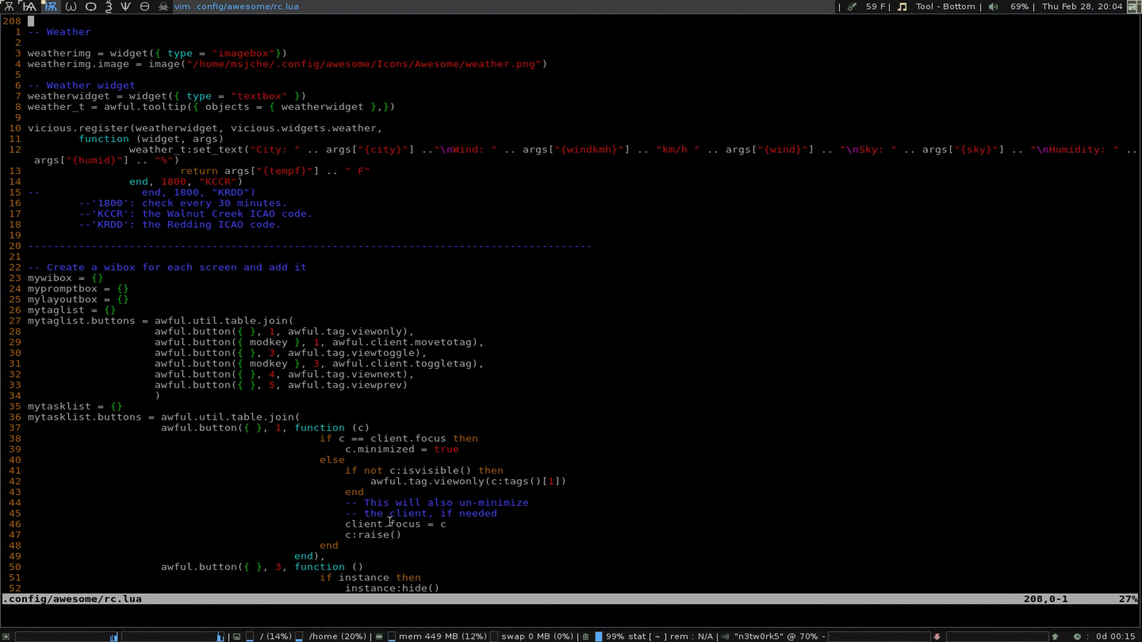
- View the themed desktop on empty workspace 4, then return to workspace 3 and quit rc.lua
key(super+4)
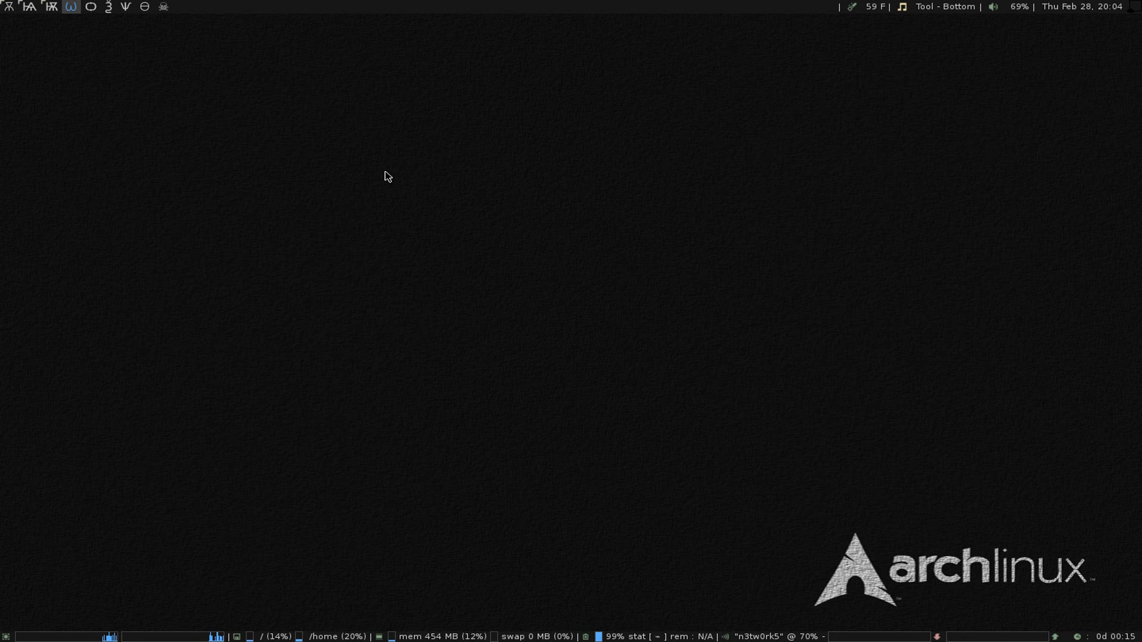
key(super+3)
text(:q)
key(Return)
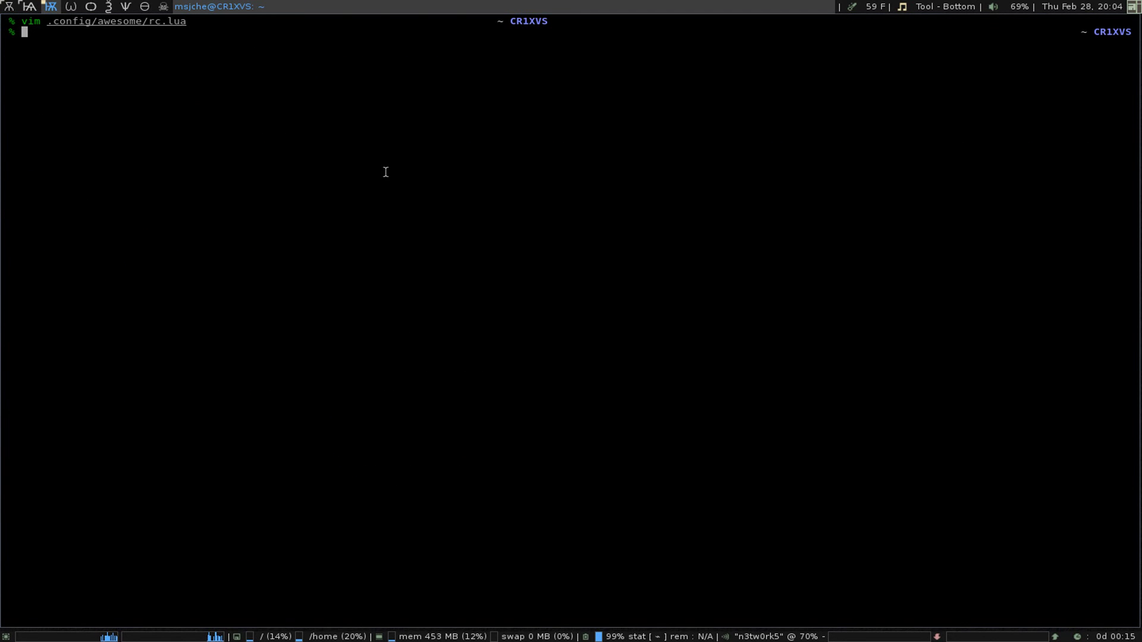
- Apply the Obscur theme with the obscur alias and enter the sudo password
text(obz)
key(BackSpace)
text(scur)
key(Return)
key(Return)
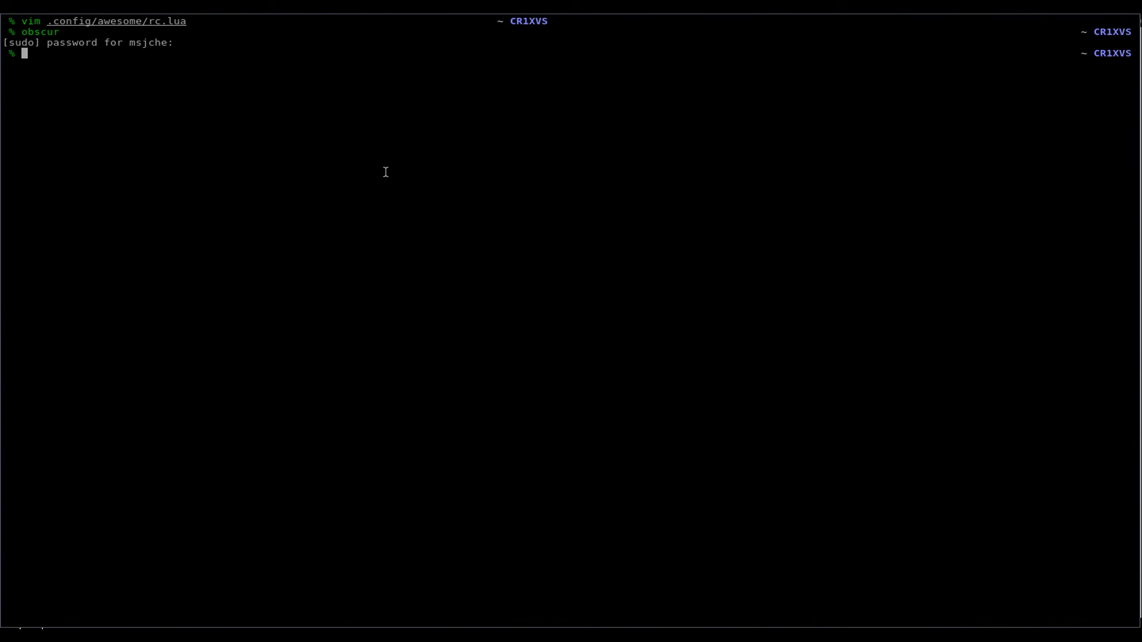
- View the Obscur theme across workspaces 1 to 4 and close the terminal on workspace 3
key(super+2)
key(super+3)
key(super+1)
key(super+4)
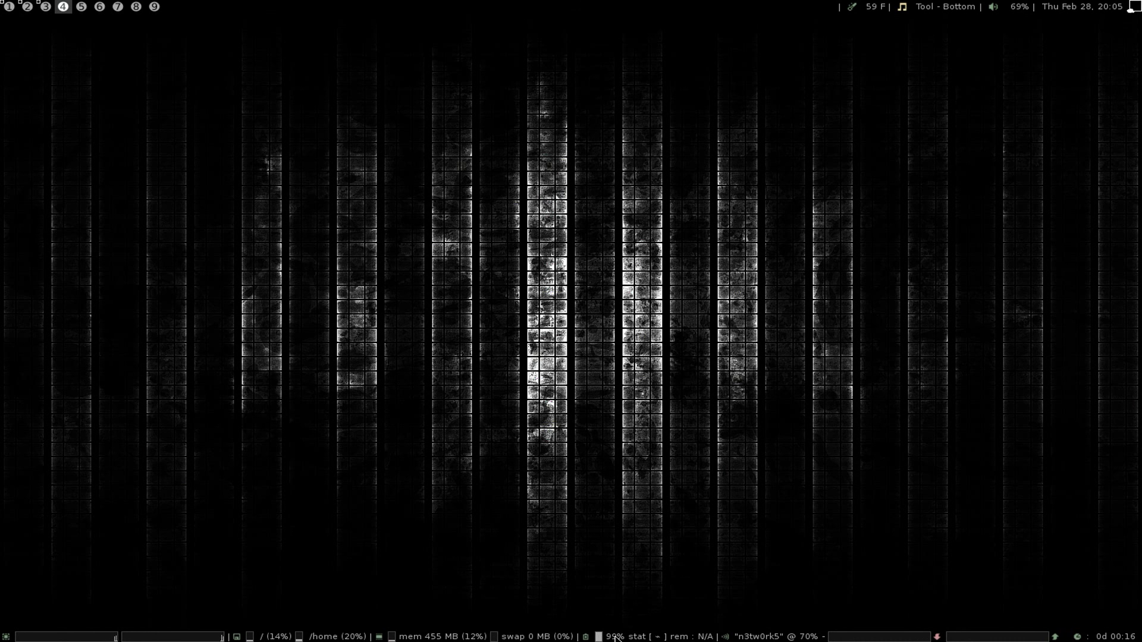
key(super+3)
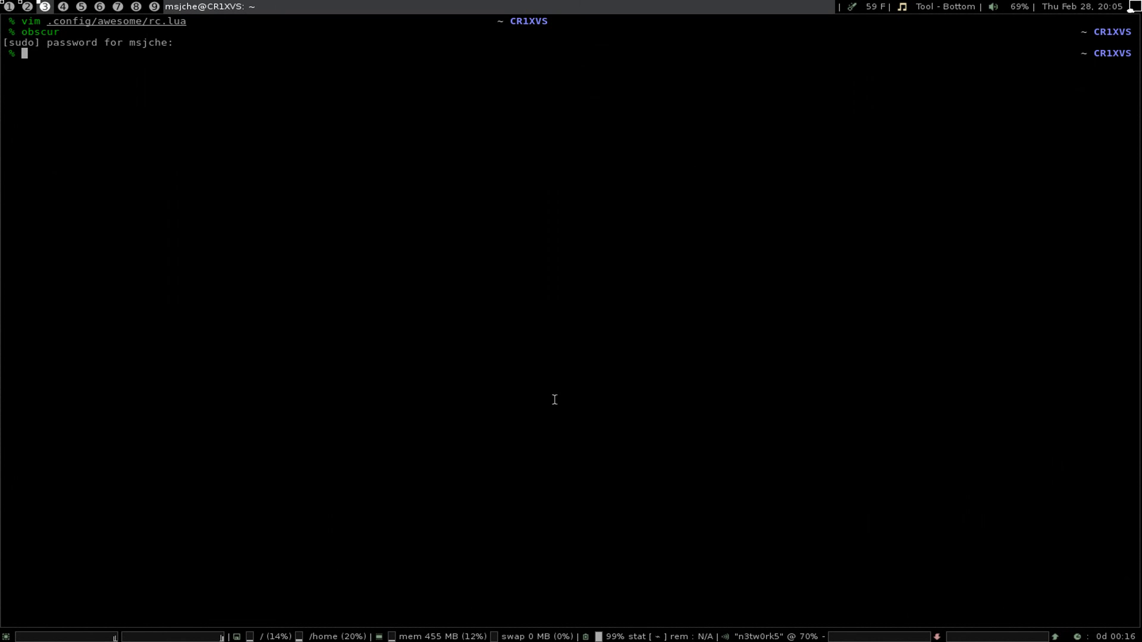
key(ctrl+d)
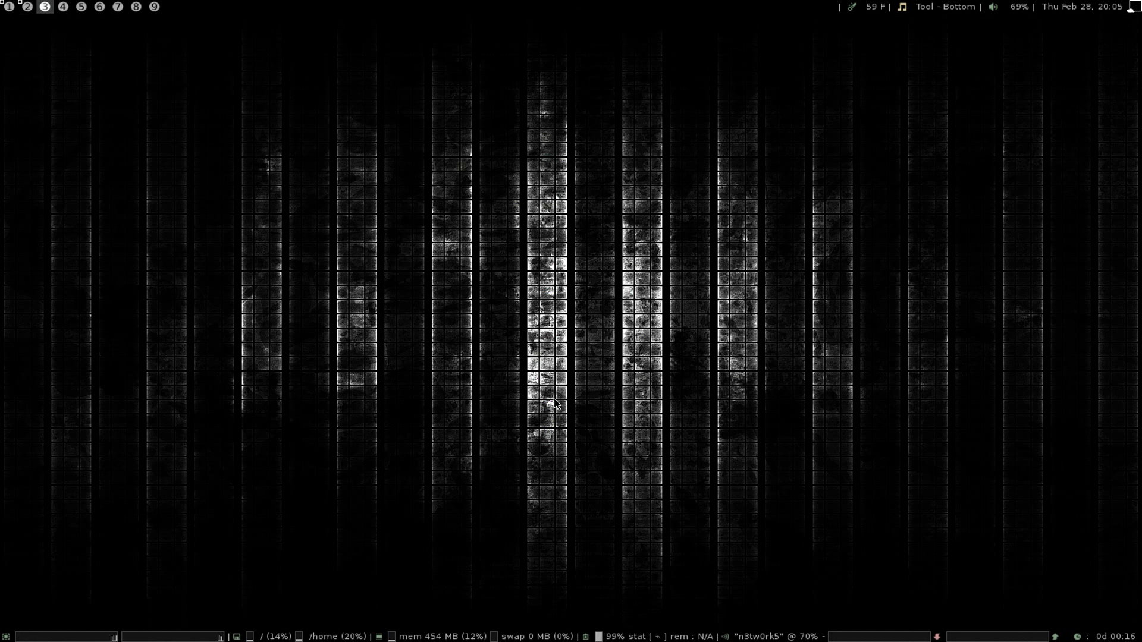
- Run the zenburn alias in a new terminal, enter the sudo password and exit the terminal
key(super+shift+Return)
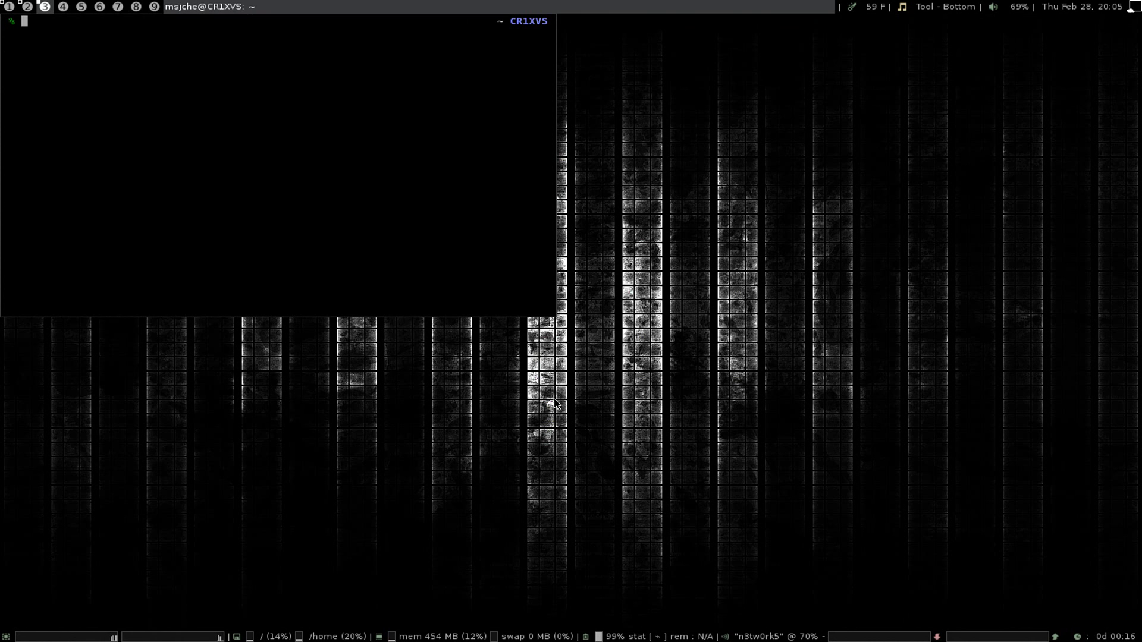
text(zenburn)
key(Return)
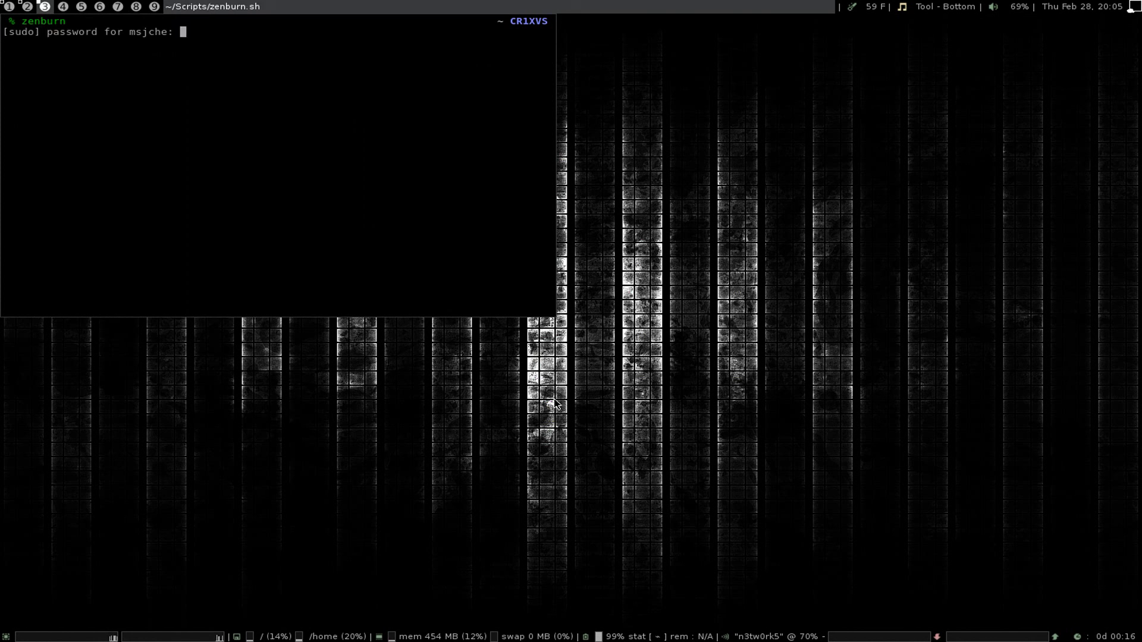
key(Return)
text(exit)
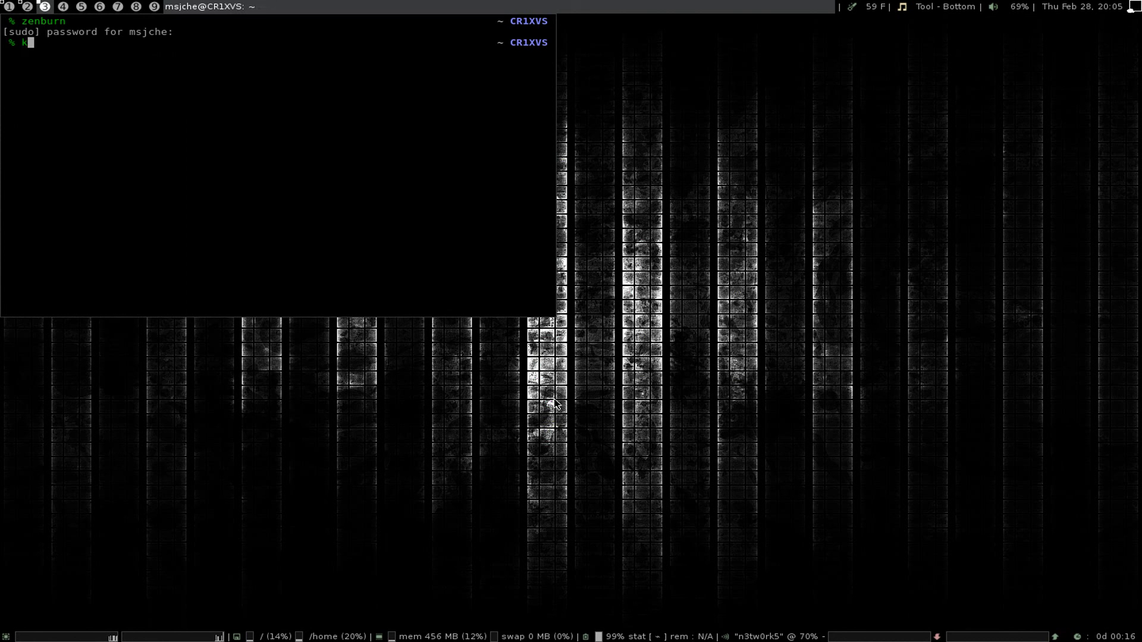
key(Return)
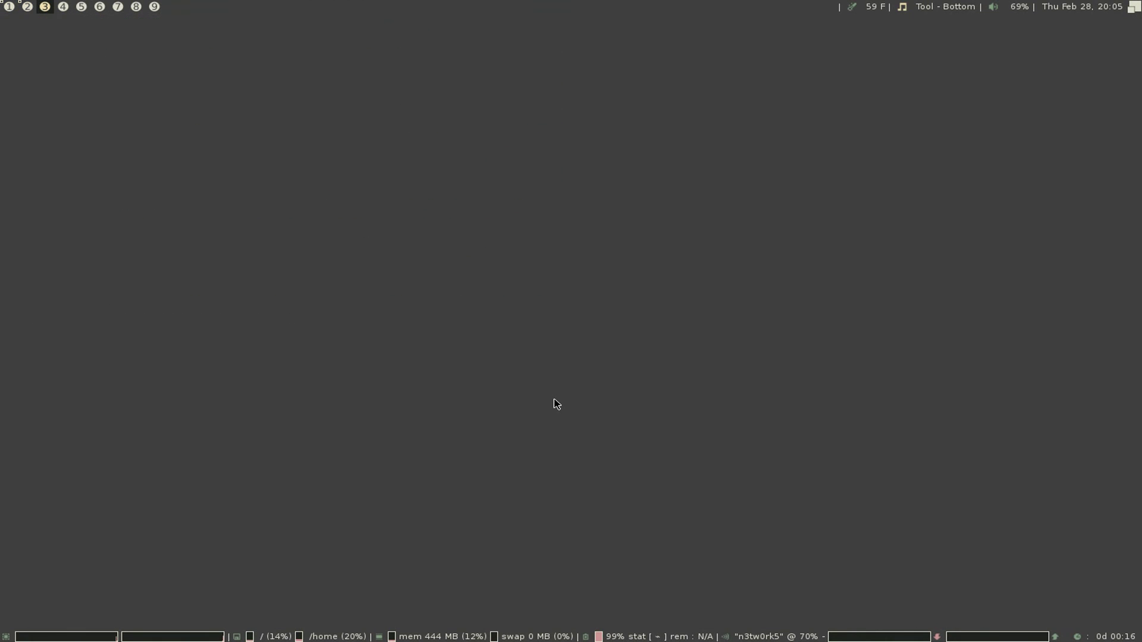
- Open .Xresources in vim in a new terminal and examine its font and Dunzor, Zenburn and Darkburn color settings
key(alt+shift+Return)
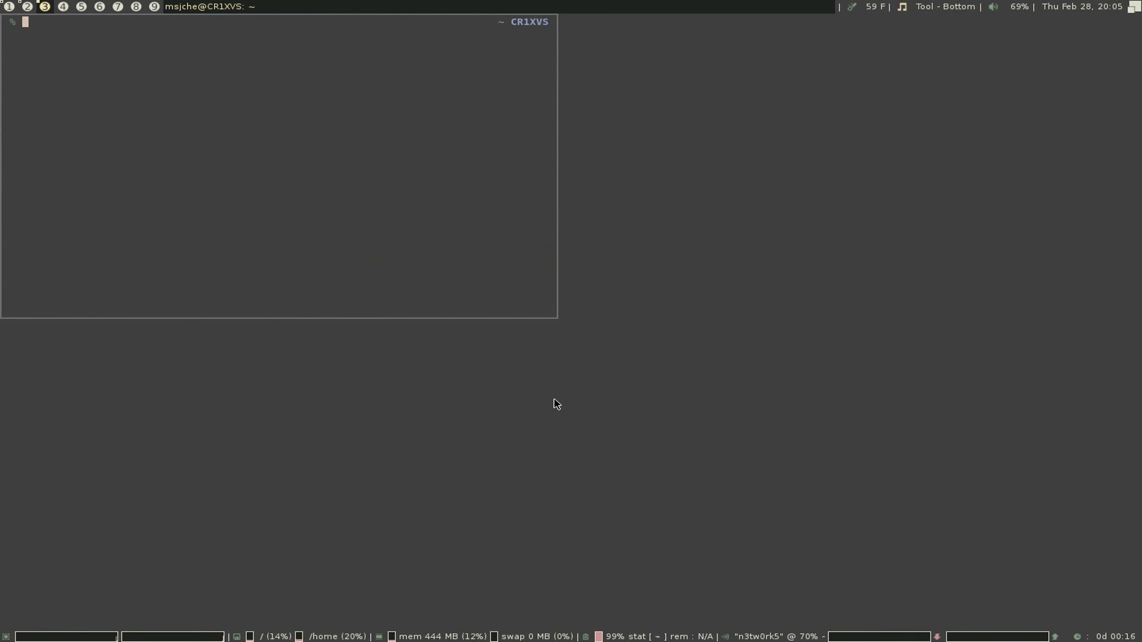
text(vim .Xresources)
key(Return)
key(j)
key(j)
key(j)
key(j)
key(j)
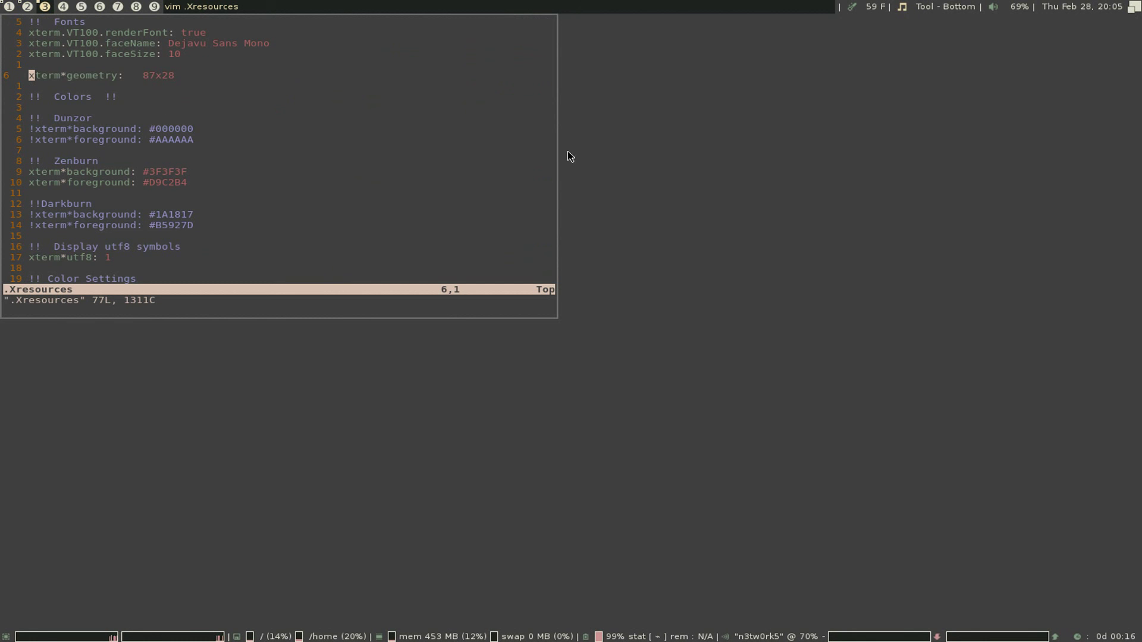
- Open a second terminal, change to the Scripts directory and list its files
key(super+Return)
text(cd SCrip)
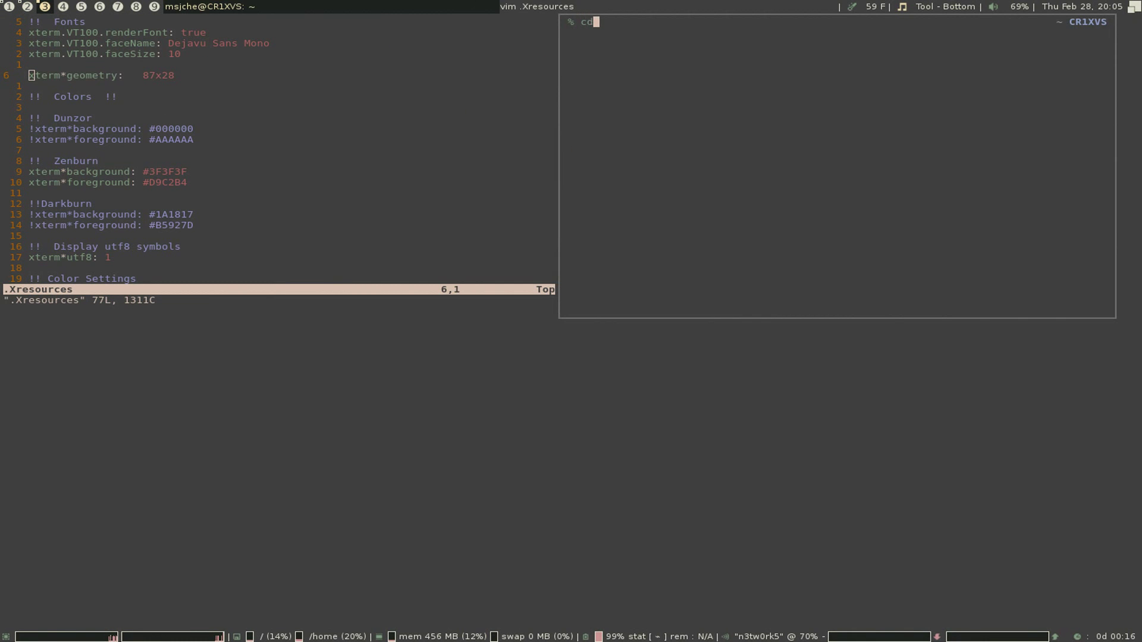
key(BackSpace)
key(BackSpace)
key(BackSpace)
key(BackSpace)
text(cr)
key(Tab)
text(i)
key(Tab)
key(Return)
text(ls)
key(Return)
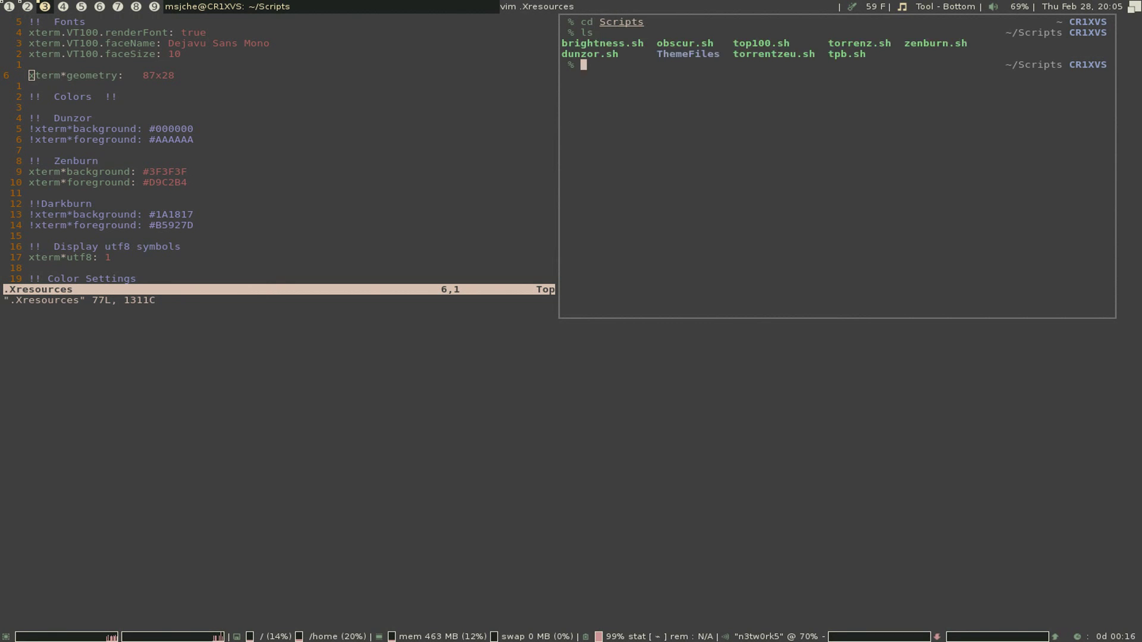
- Enter the ThemeFiles directory and list its contents, including hidden files with ls -a
text(ce)
text( The)
key(Tab)
key(Return)
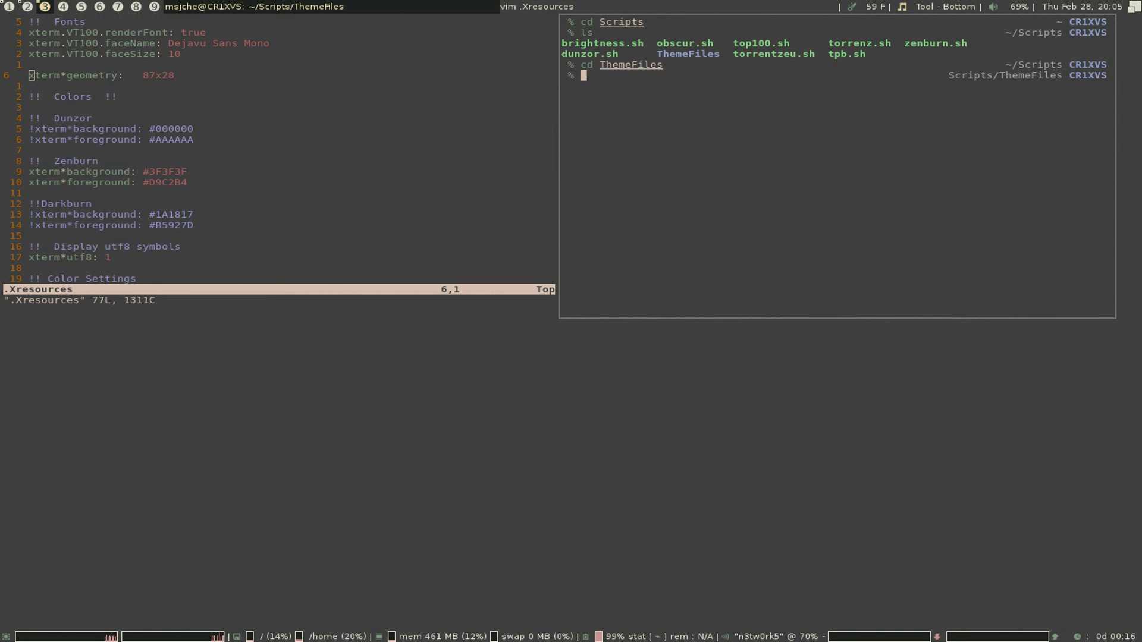
text(ls)
key(Return)
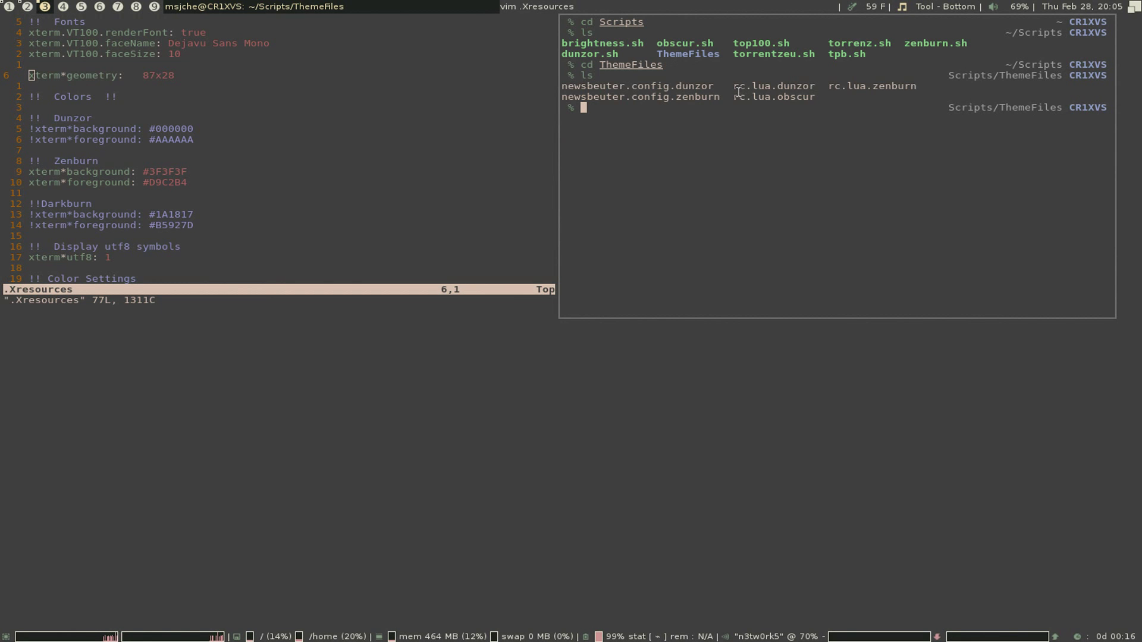
text(ls -a)
key(Return)
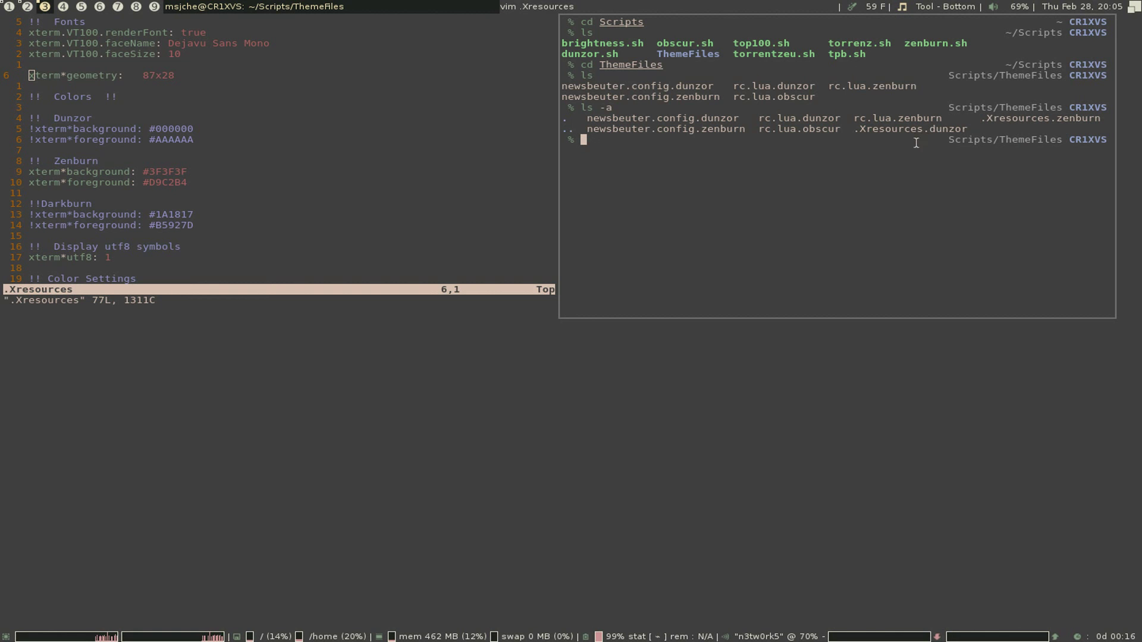
- Show the detailed ThemeFiles listing with ll and go back up to Scripts
text(ll)
key(Return)
text(..)
key(Return)
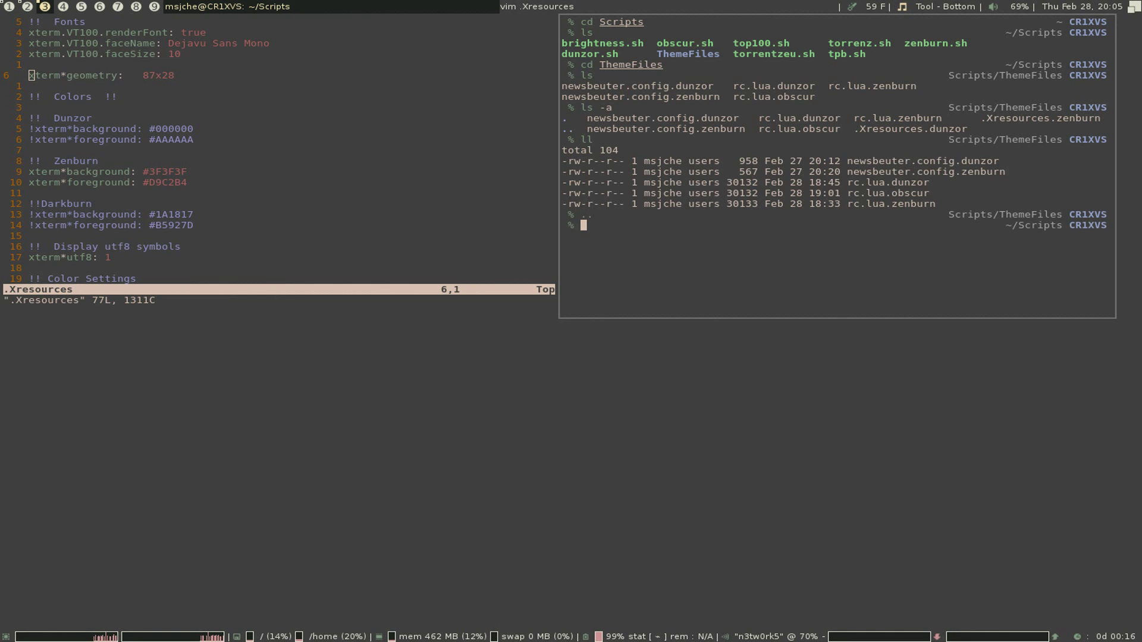
- List the Scripts directory and open zenburn.sh in vim to examine its cp and xrdb commands
text(ls)
key(Return)
text(vim zen)
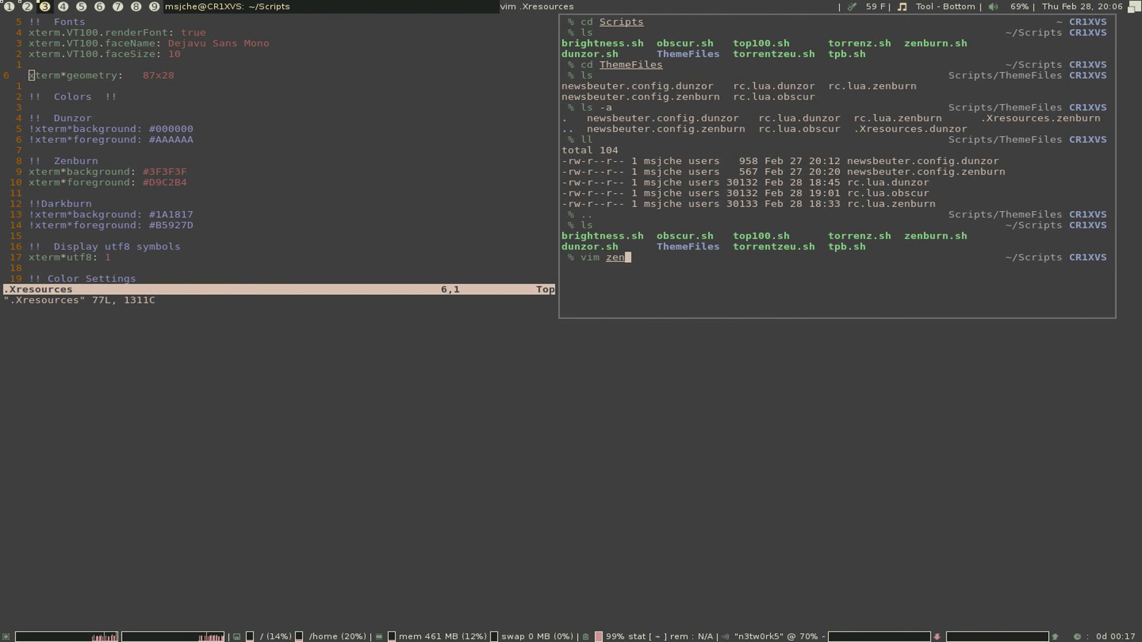
key(Tab)
key(Return)
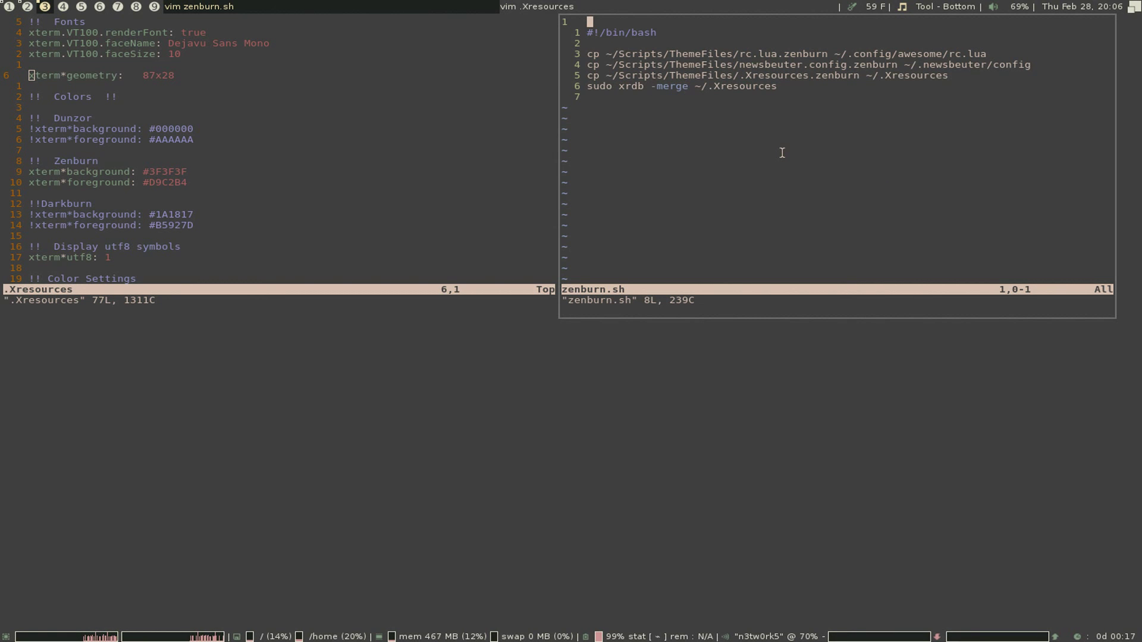
- Quit zenburn.sh and close its terminal
text(:)
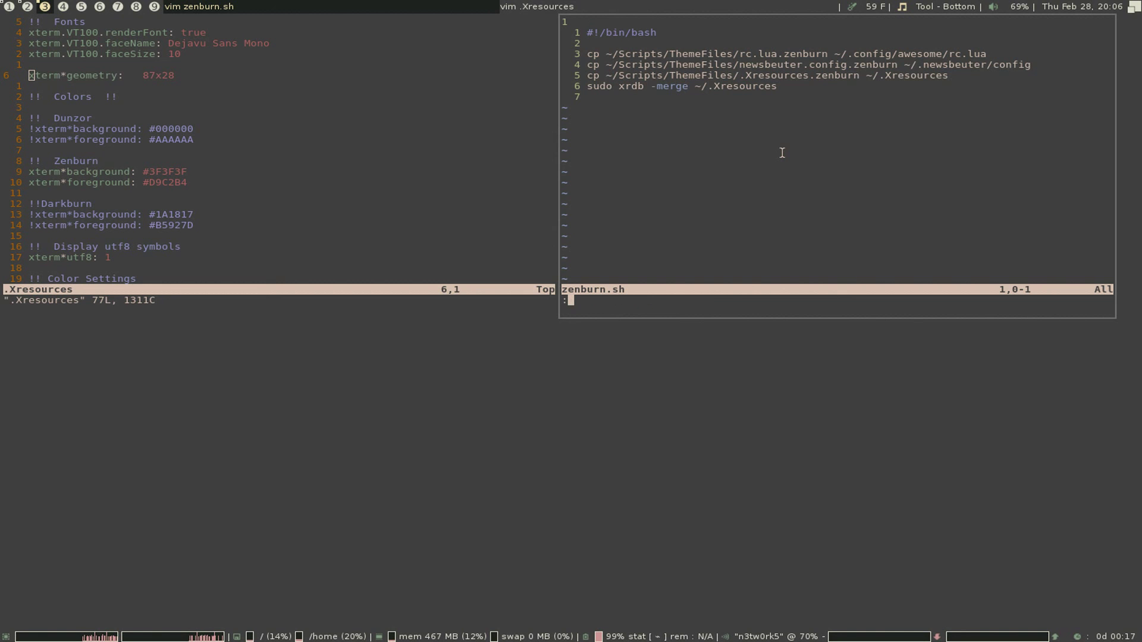
text(q)
key(Return)
key(ctrl+d)
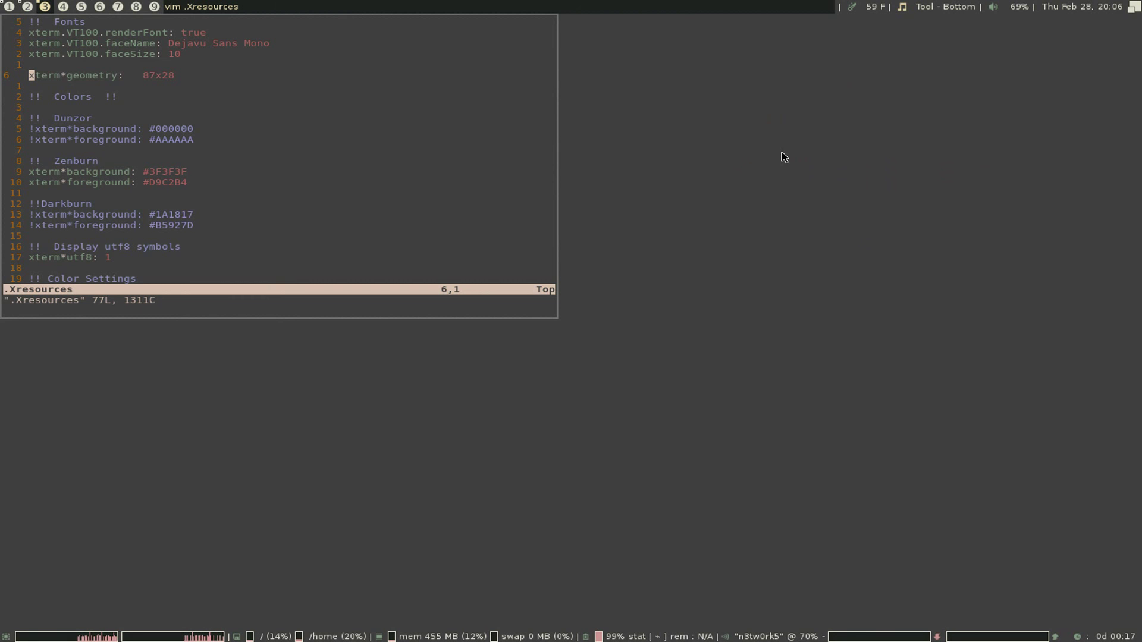
- Quit .Xresources, close its terminal and switch to the screen-recording terminal on workspace 2
text(:q)
key(Return)
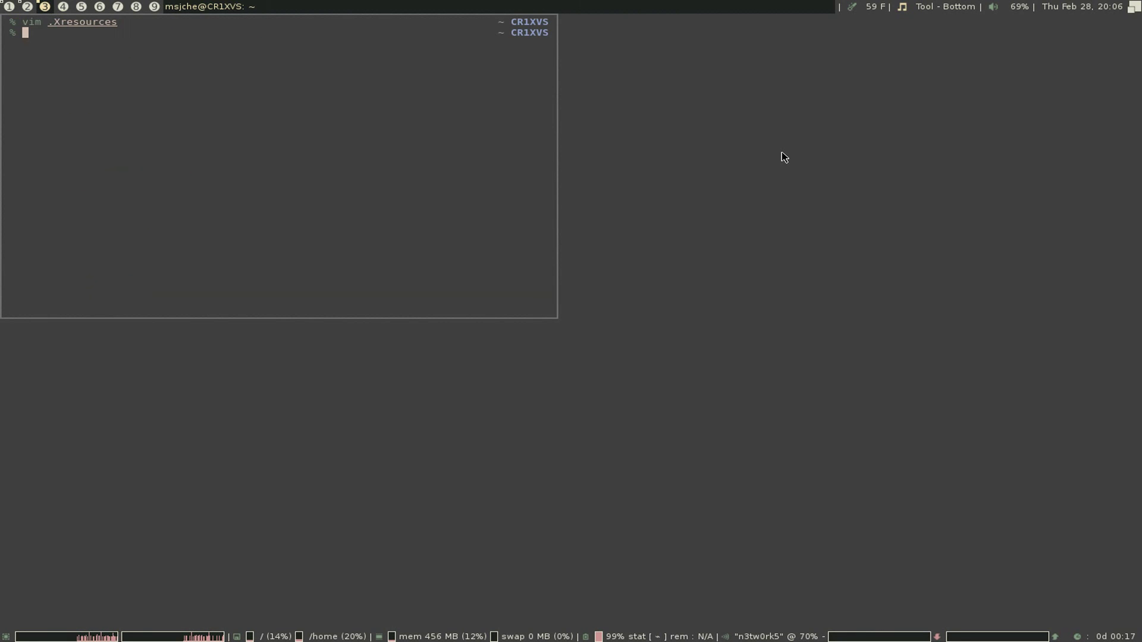
key(ctrl+d)
key(super+2)
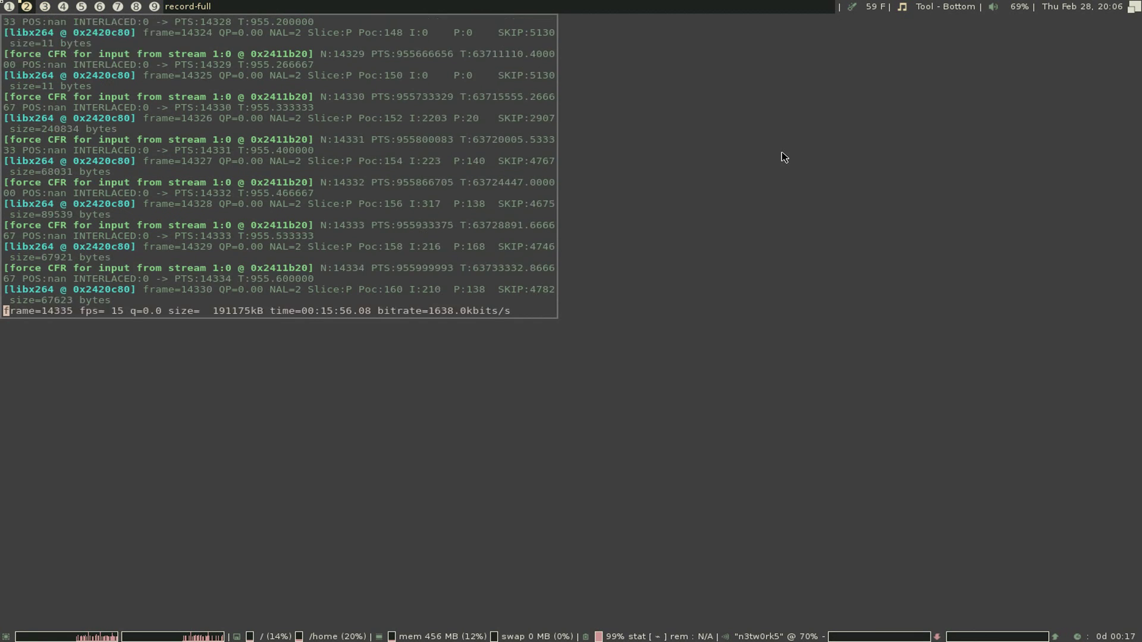